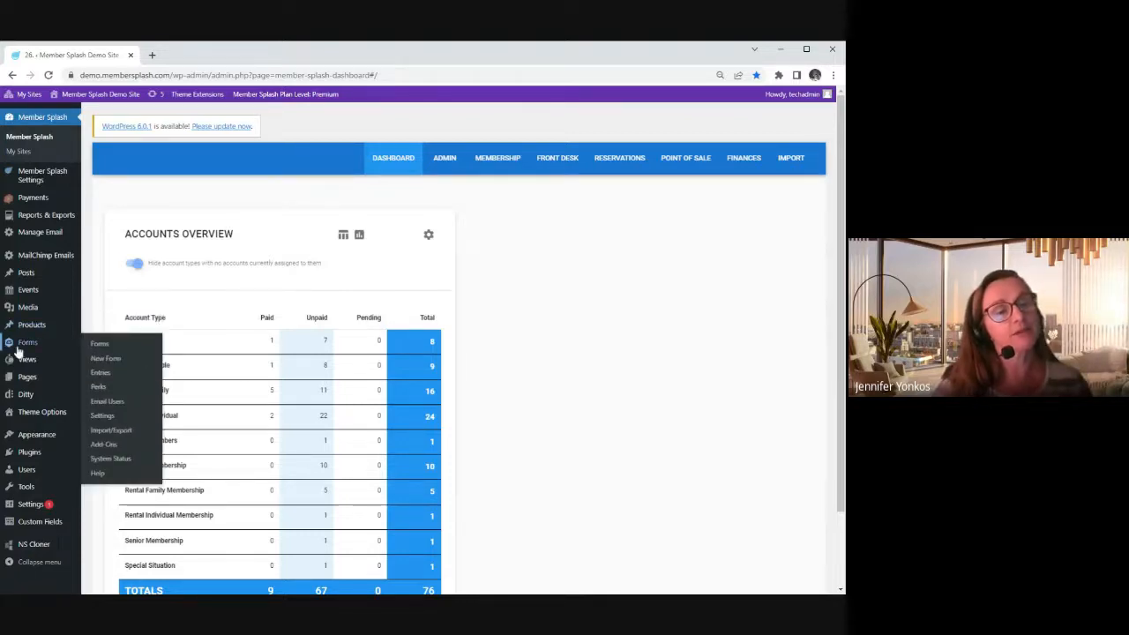
Open the Gravity Forms list and search the forms for "polar"
left_click(101, 348)
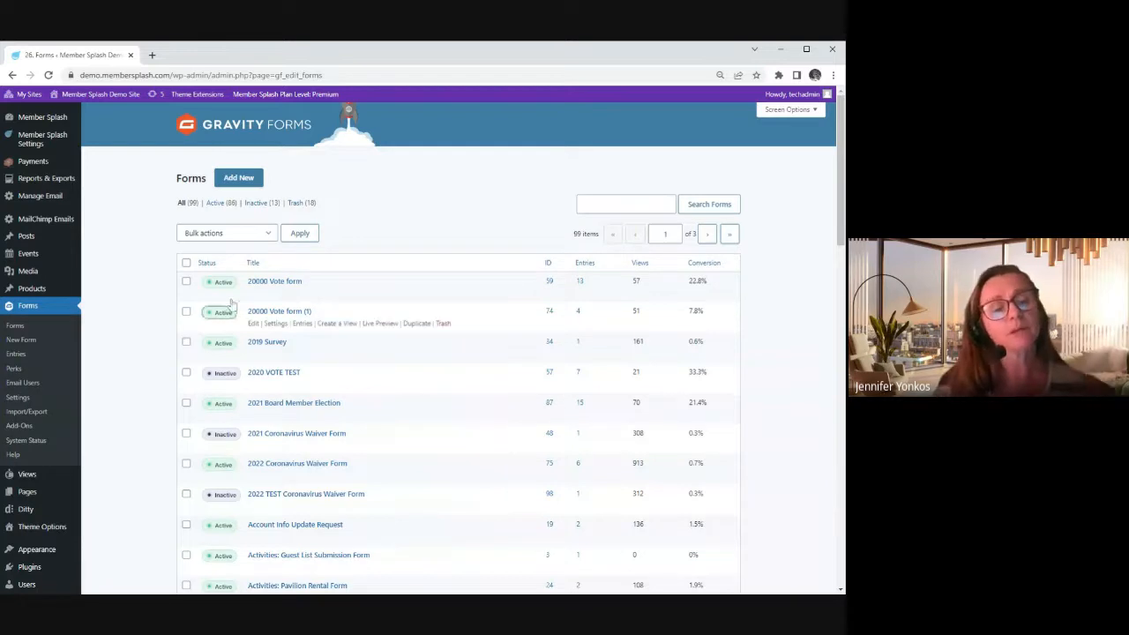
left_click(581, 208)
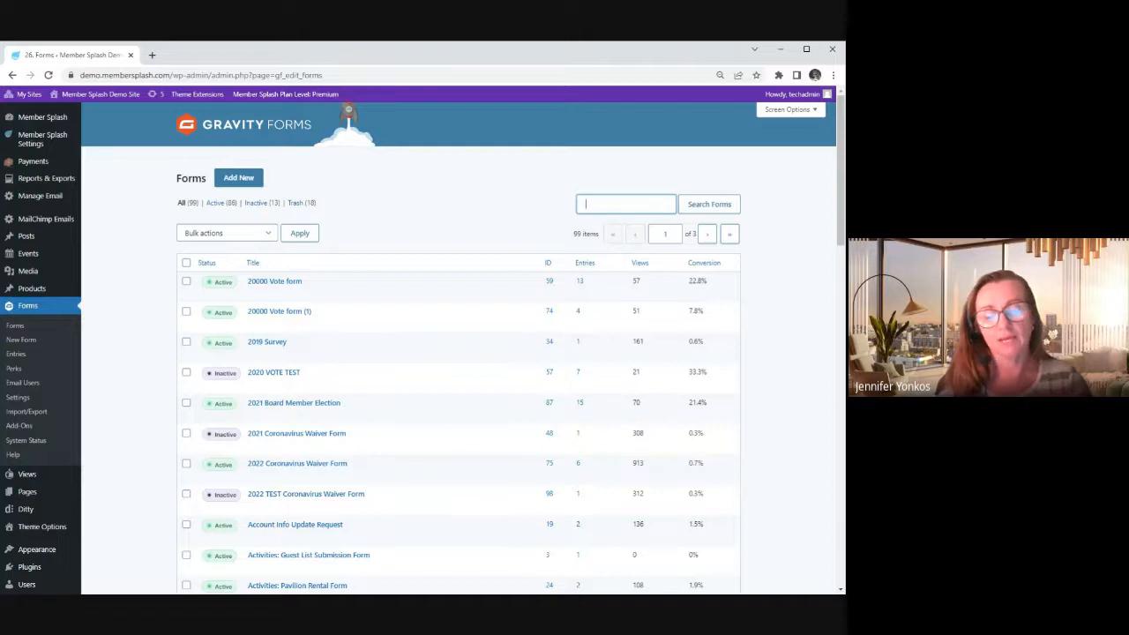
type("polar")
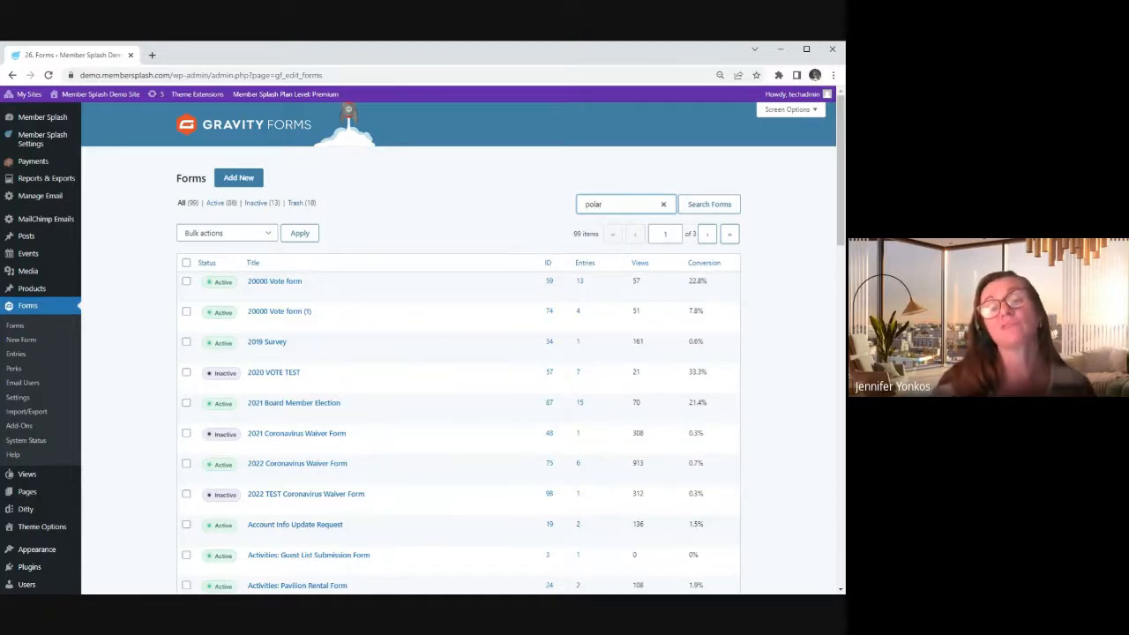
left_click(710, 211)
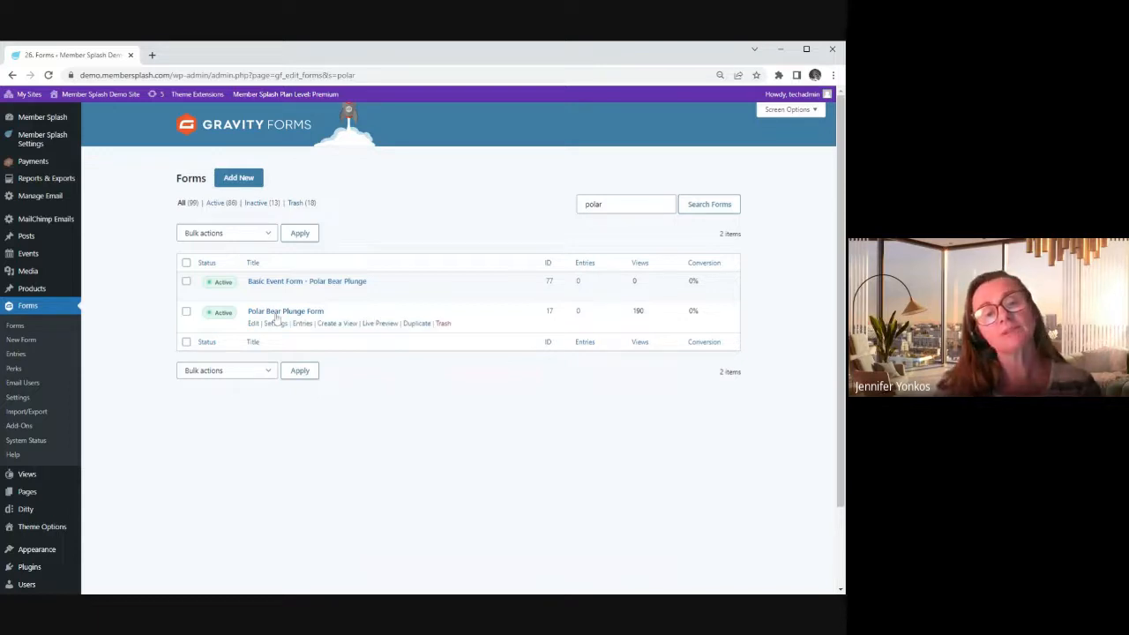
Duplicate the Polar Bear Plunge Form and open the copy for editing
left_click(416, 324)
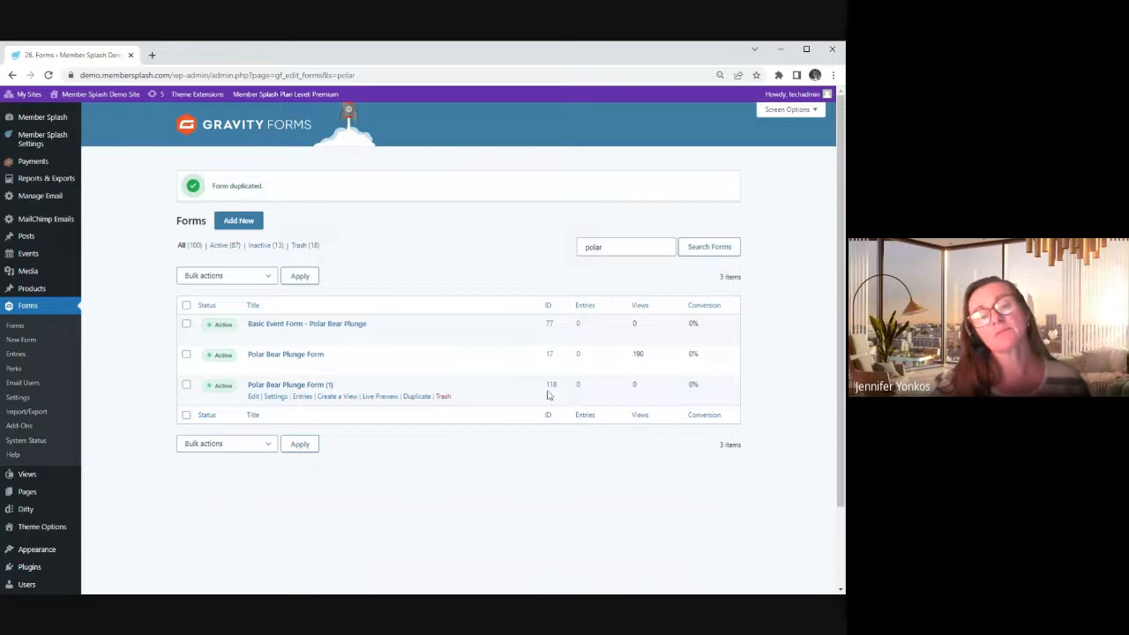
left_click(284, 387)
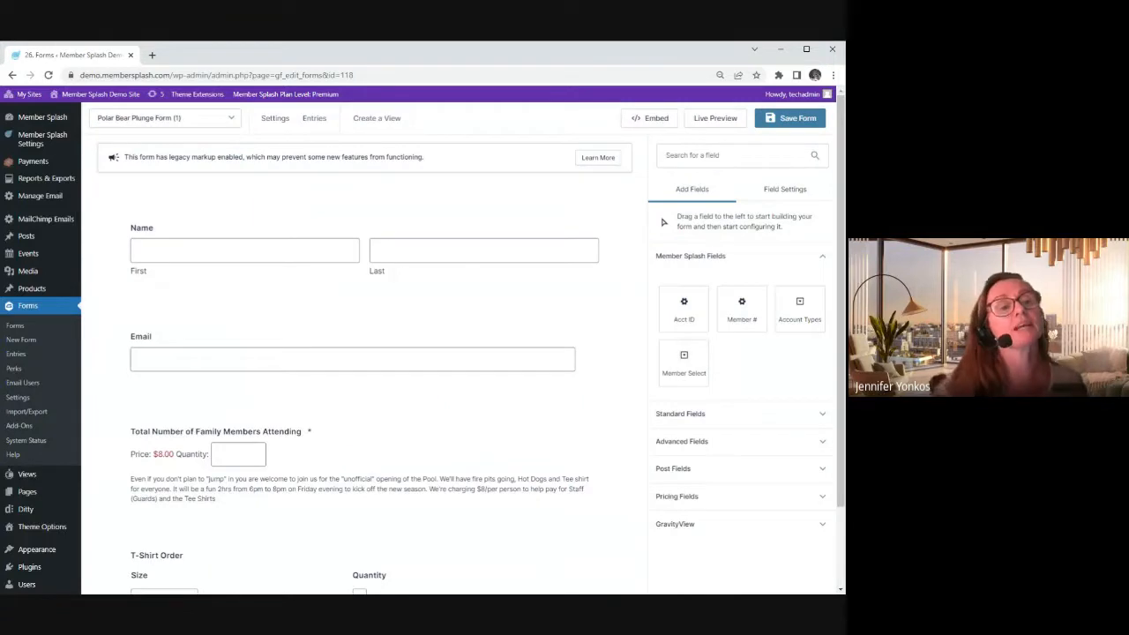
In the copied form's settings, change the form title to "Purchase - Club Merch"
mouse_move(275, 123)
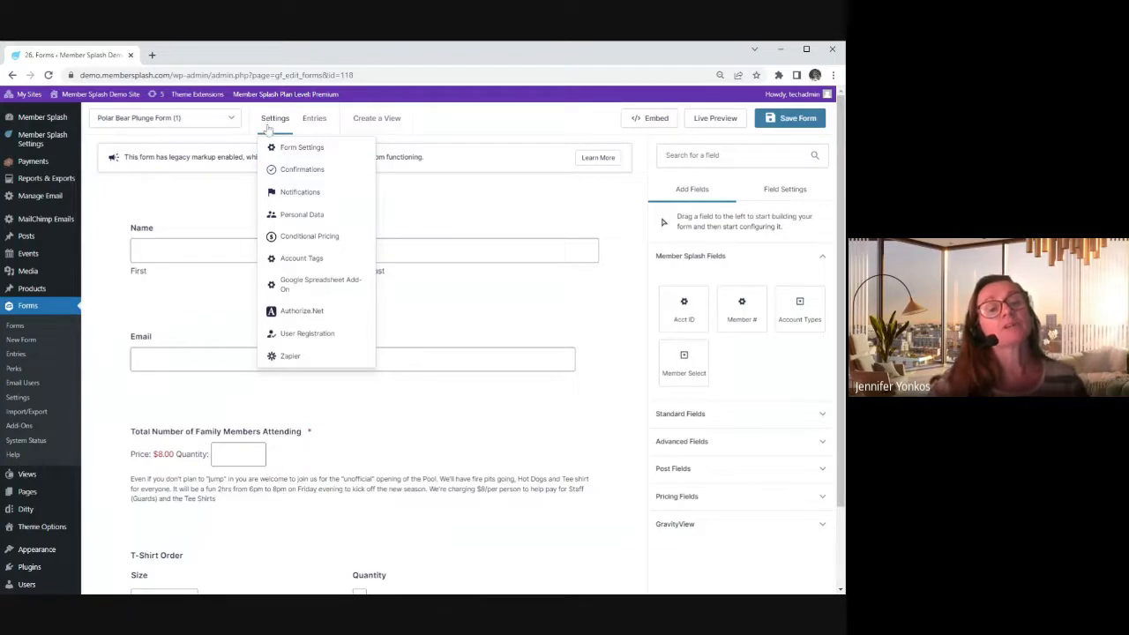
left_click(288, 149)
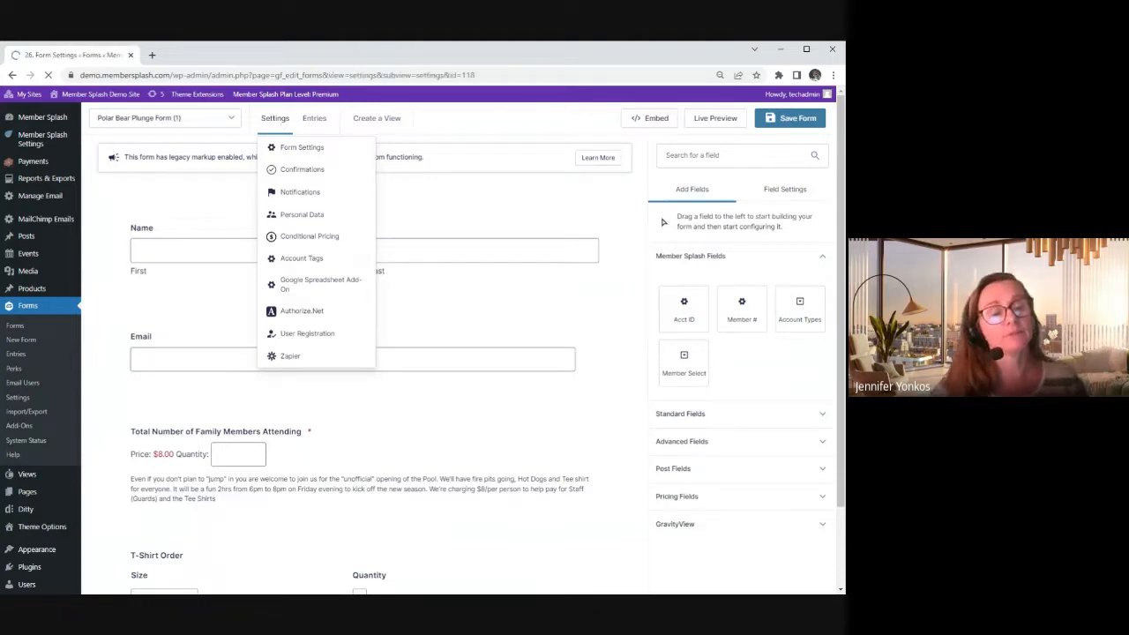
left_click(304, 164)
left_click(376, 279)
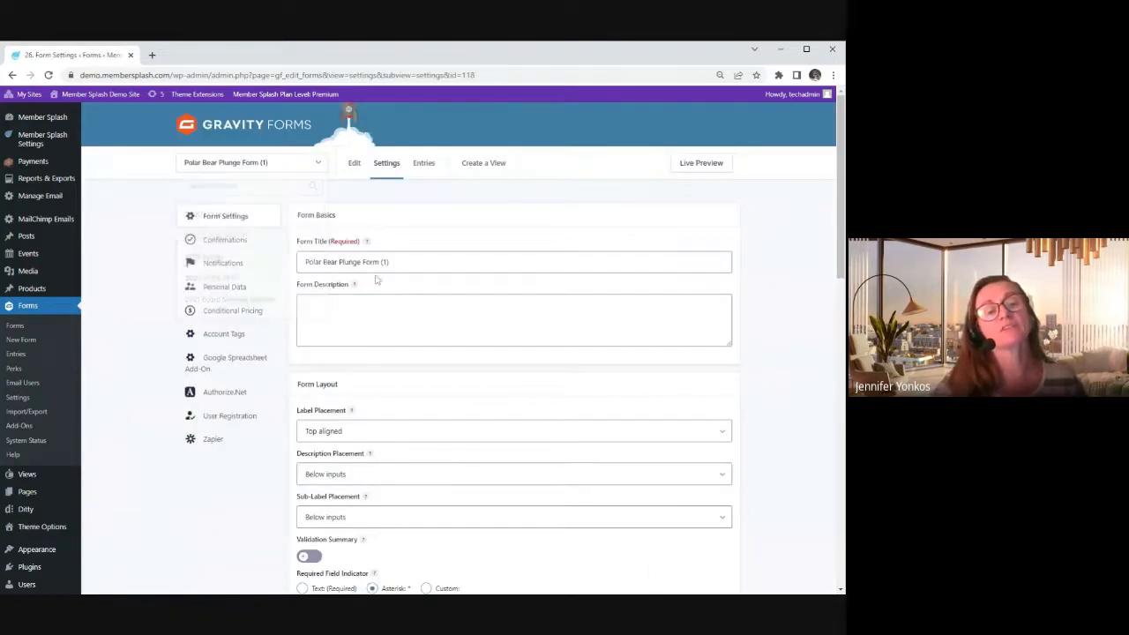
left_click_drag(391, 262, 309, 262)
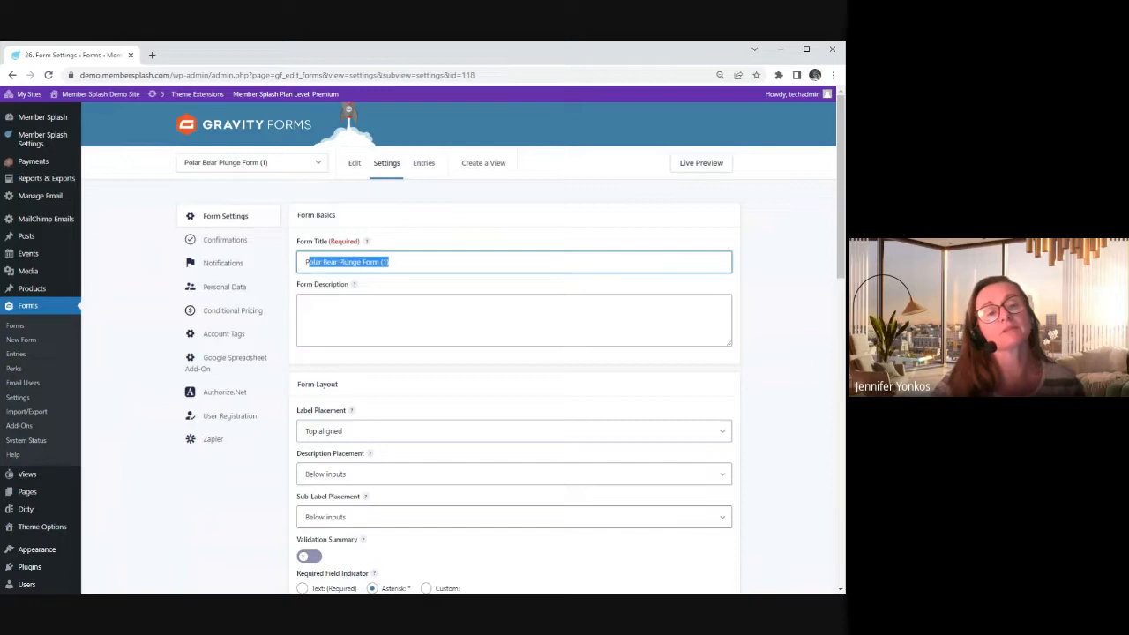
left_click(389, 262)
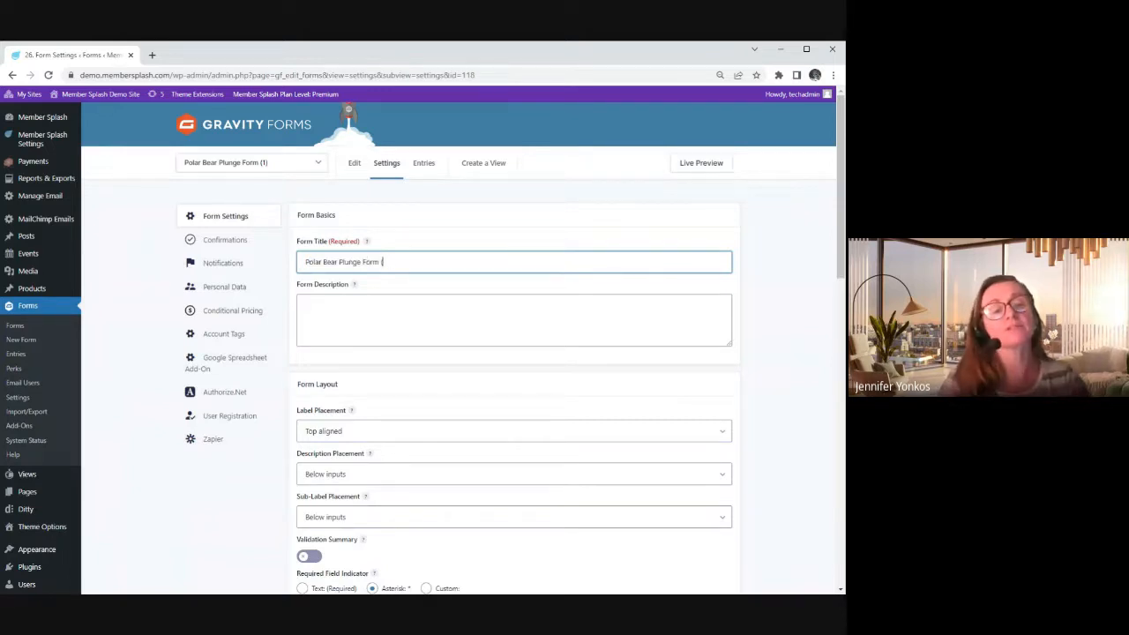
key("BackSpace")
key("BackSpace")
key("BackSpace")
key("BackSpace")
key("BackSpace")
key("BackSpace")
key("BackSpace")
key("BackSpace")
key("BackSpace")
key("BackSpace")
key("BackSpace")
key("BackSpace")
key("BackSpace")
key("BackSpace")
key("BackSpace")
key("BackSpace")
key("BackSpace")
key("BackSpace")
key("BackSpace")
key("BackSpace")
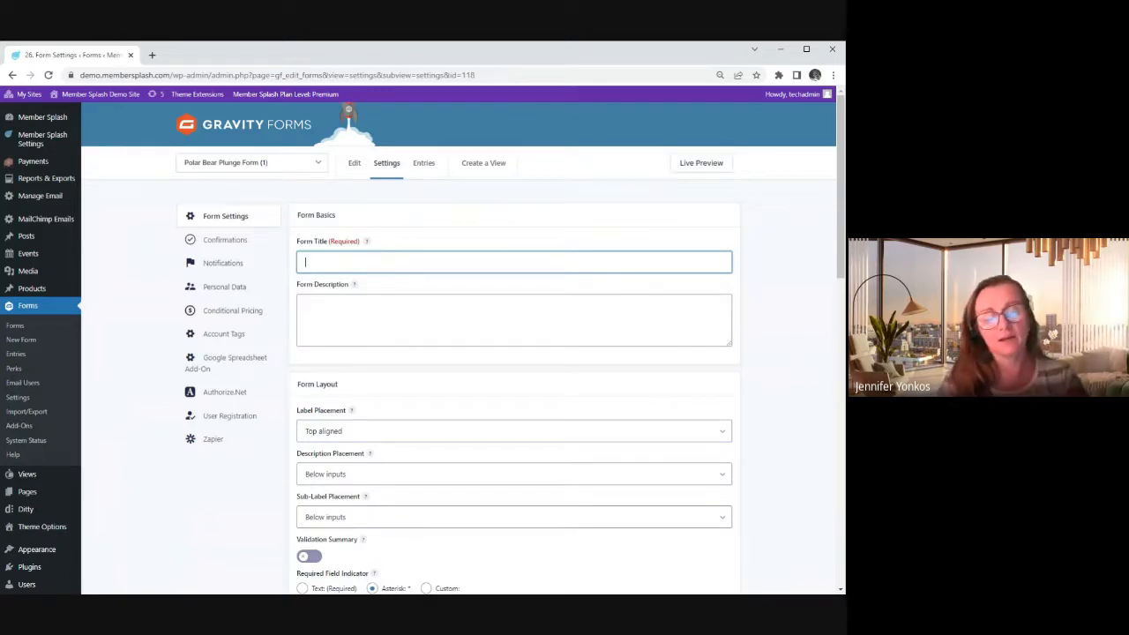
type("Purchase")
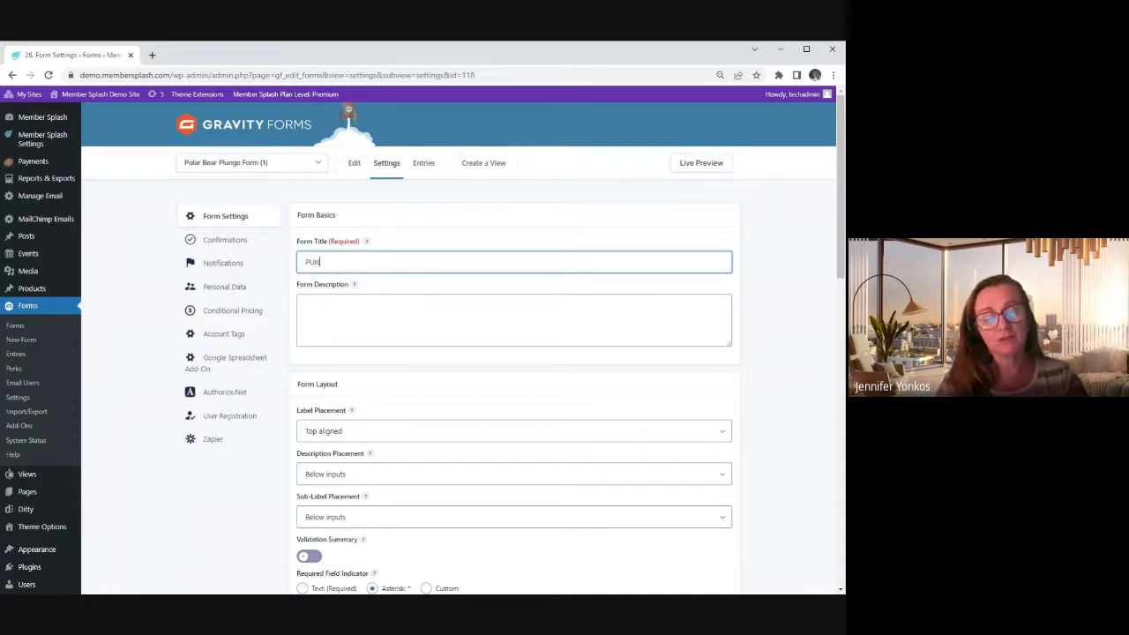
key("BackSpace")
key("BackSpace")
key("BackSpace")
key("BackSpace")
key("BackSpace")
key("BackSpace")
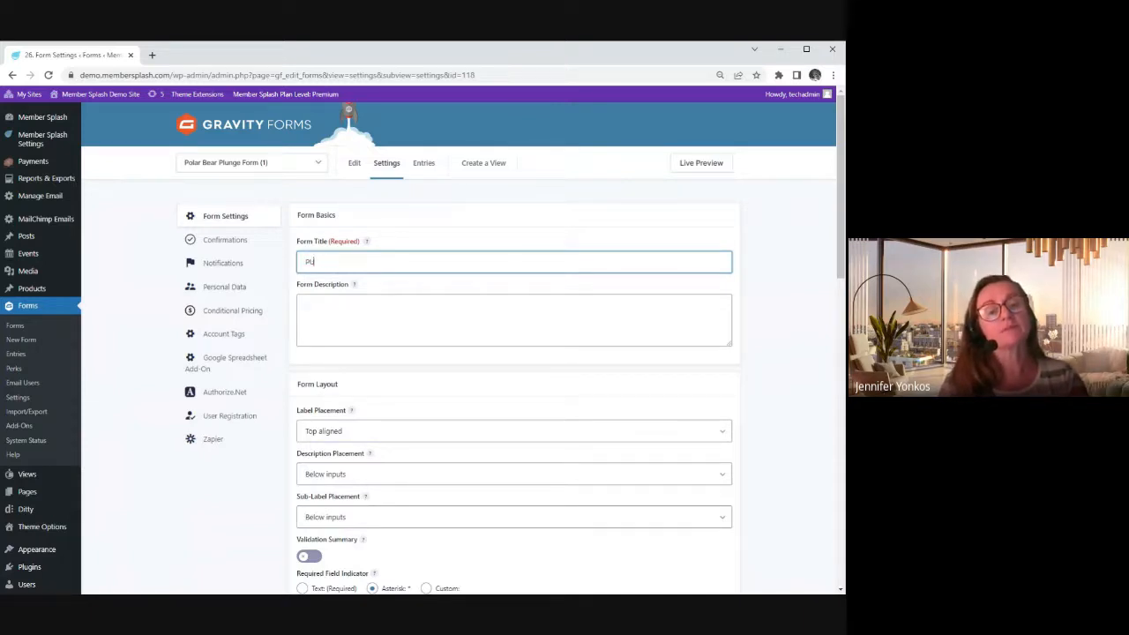
type("rchase -")
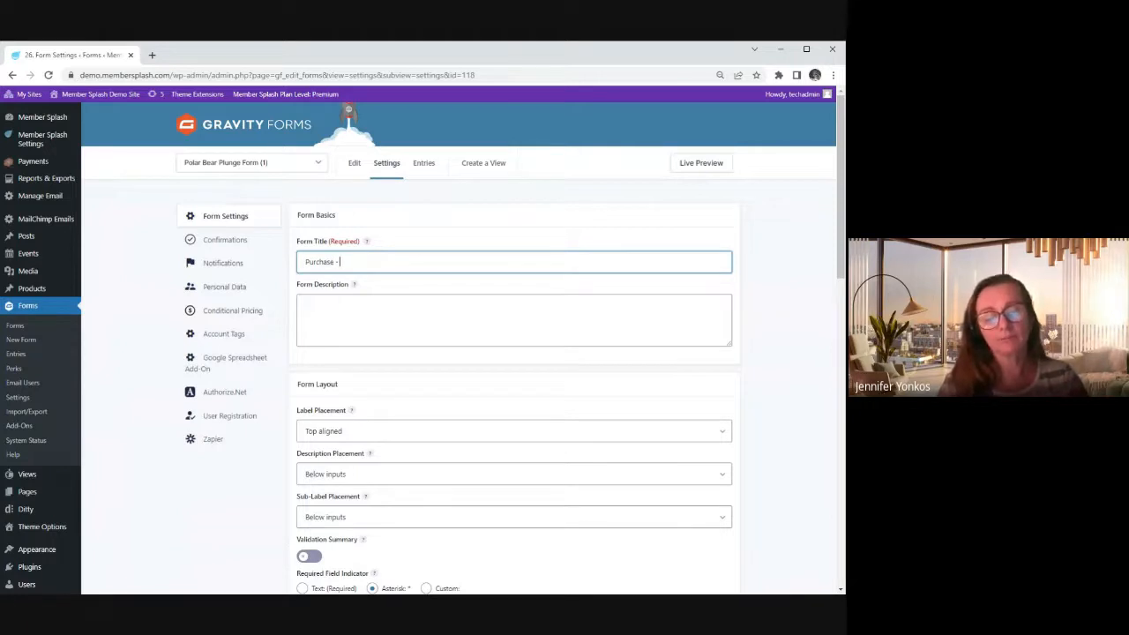
type(" C")
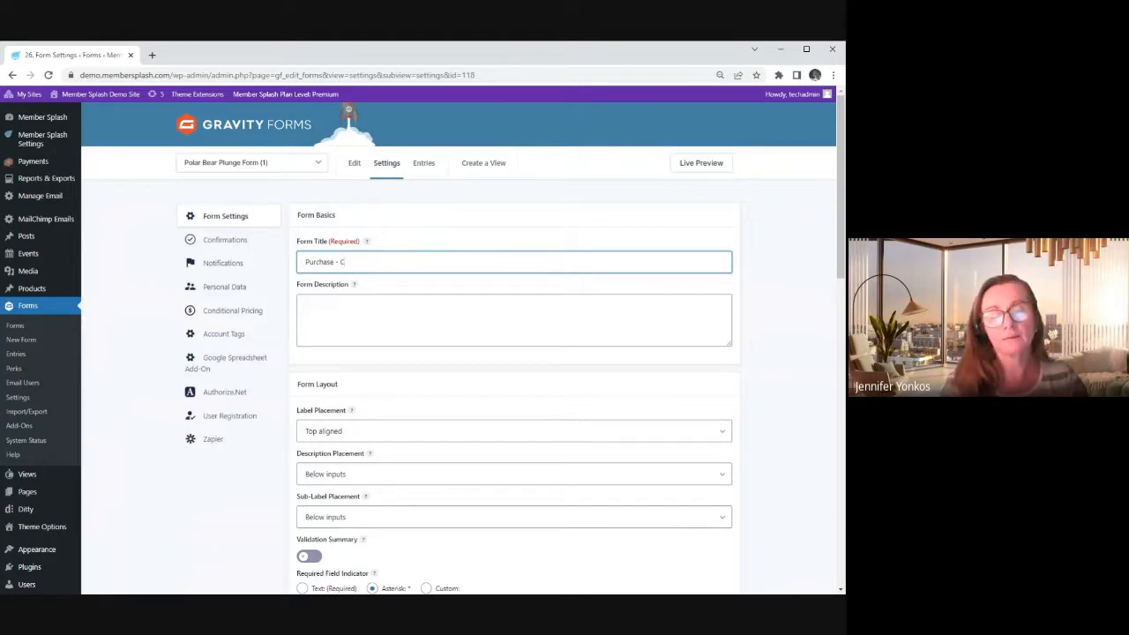
type("lub Merch")
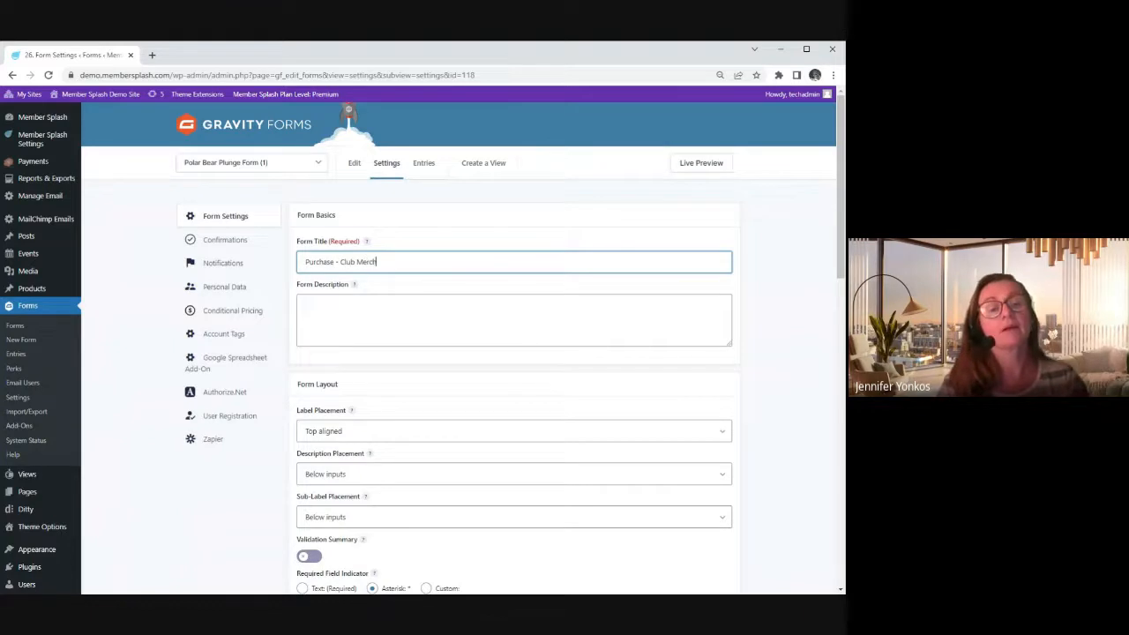
key("Tab")
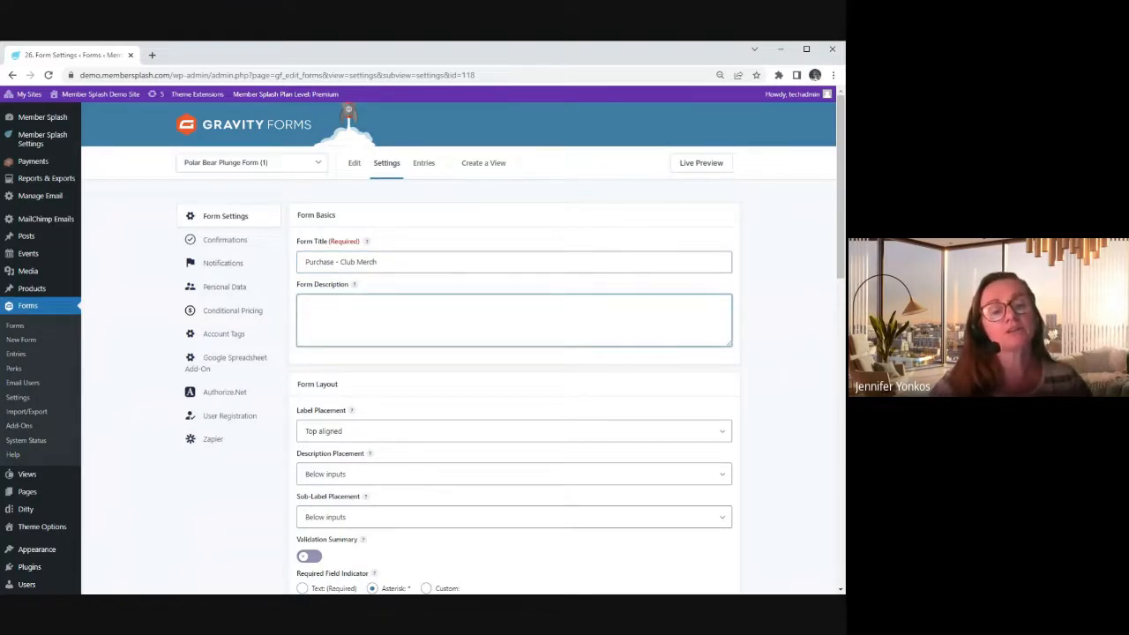
Save the form settings with the new title
scroll(419, 280, "down", 3)
scroll(488, 275, "up", 4)
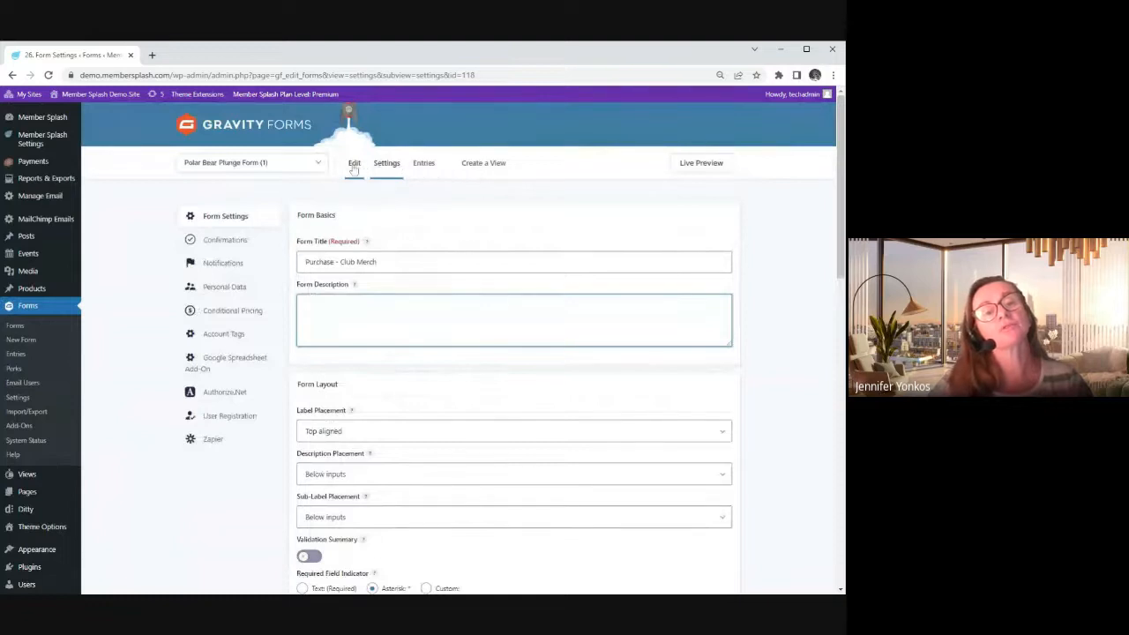
mouse_move(385, 167)
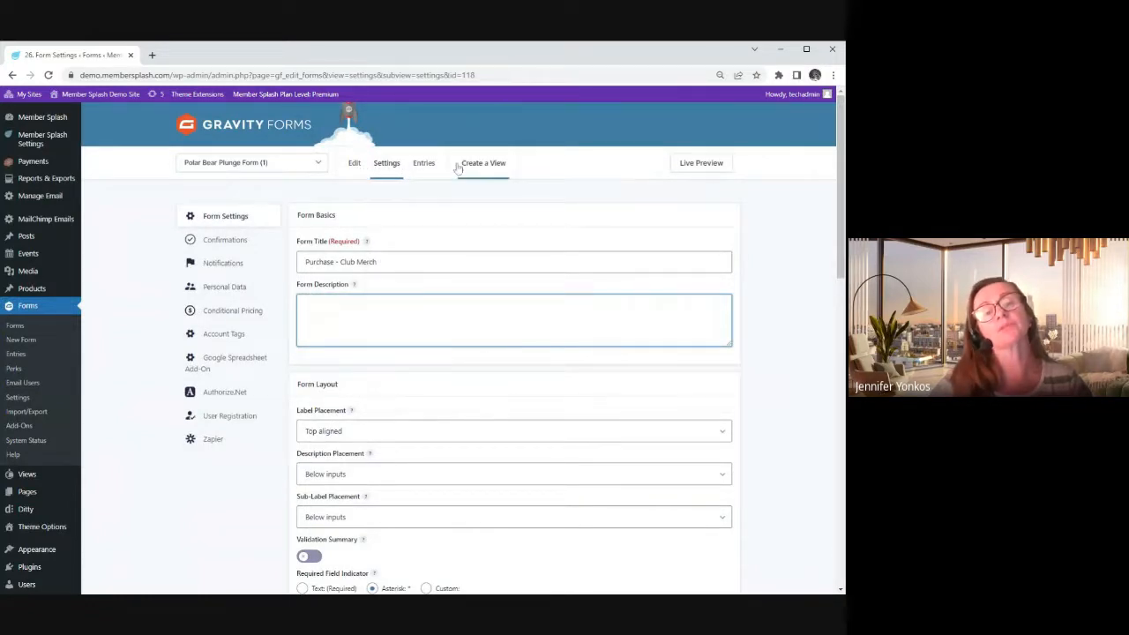
scroll(587, 402, "down", 4)
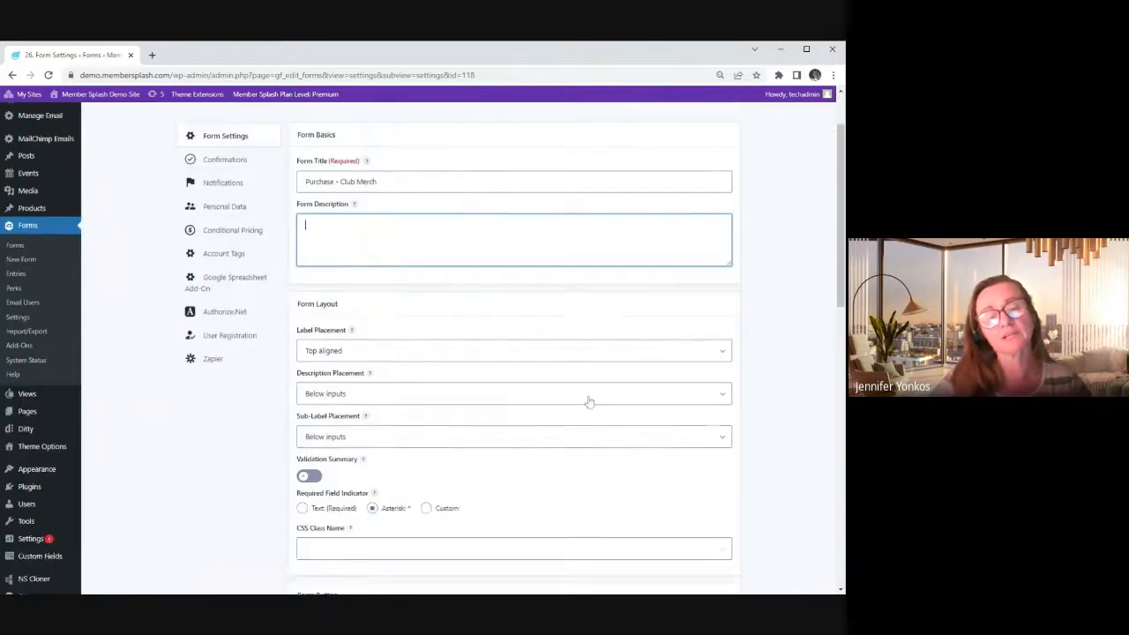
scroll(569, 389, "up", 3)
scroll(344, 221, "down", 1)
scroll(429, 285, "up", 2)
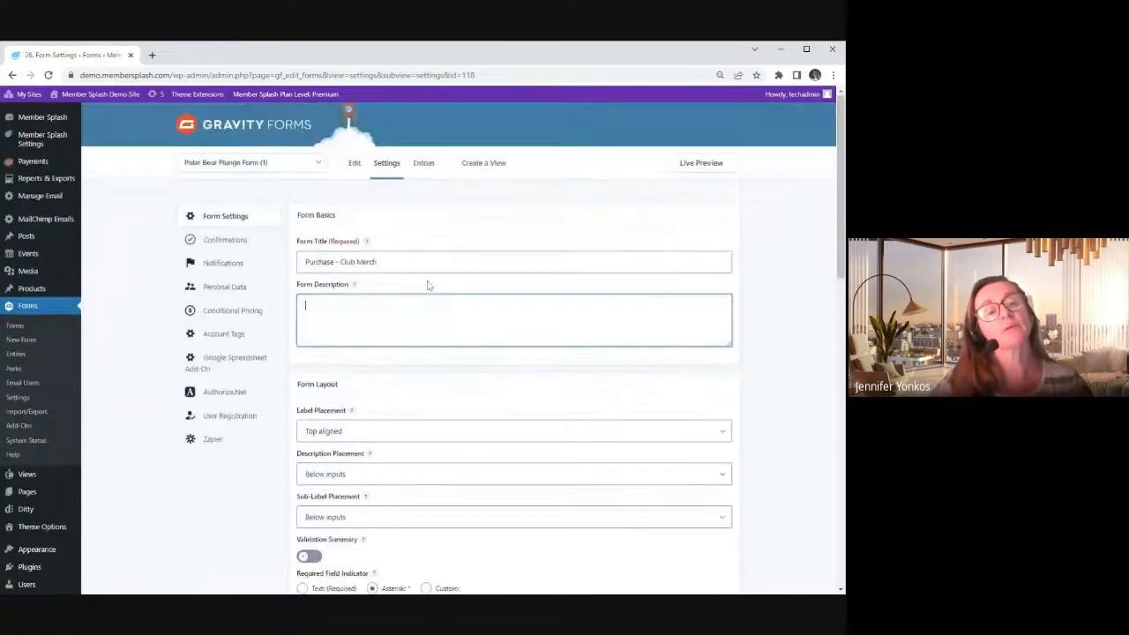
scroll(429, 285, "down", 1)
scroll(393, 322, "down", 10)
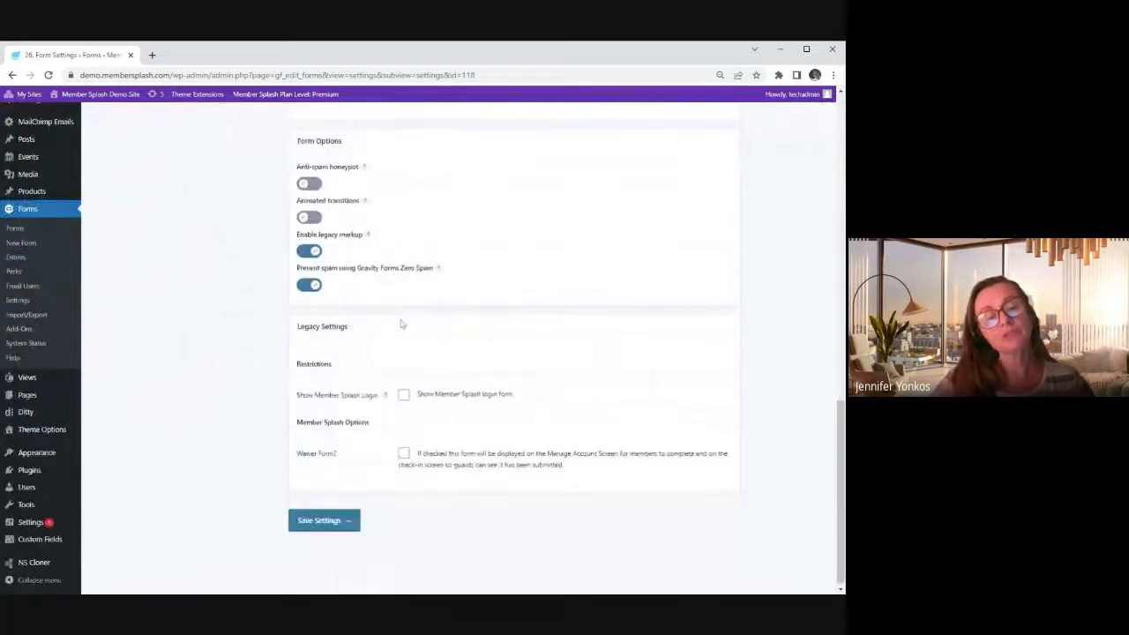
left_click(320, 530)
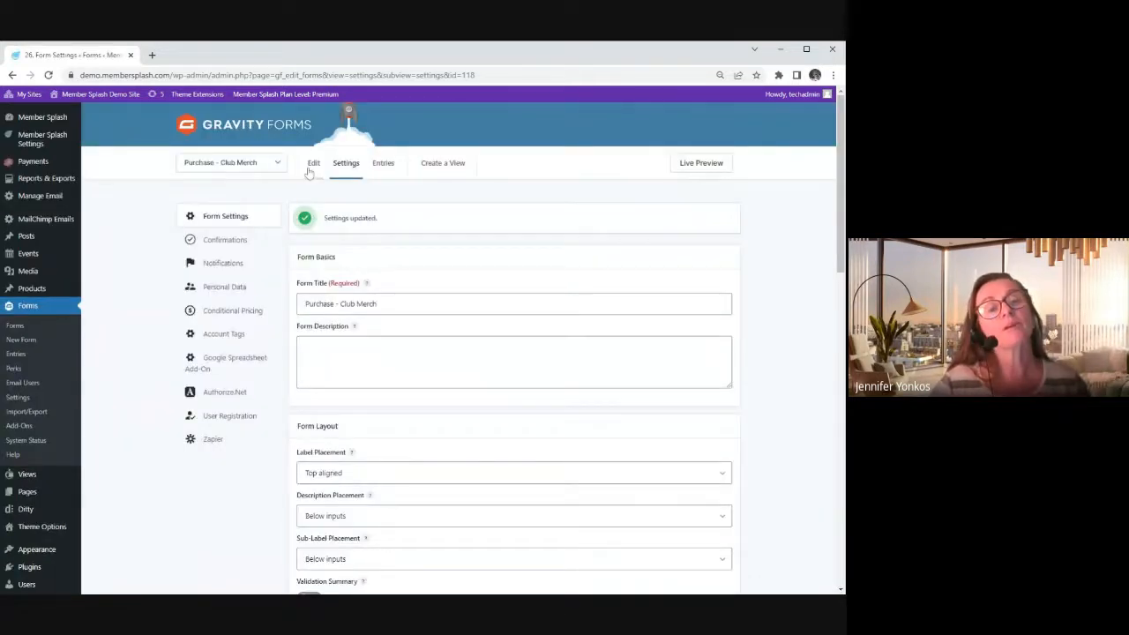
Return to the form's field editor and add a Member Splash Acct ID field above the Name field
left_click(312, 169)
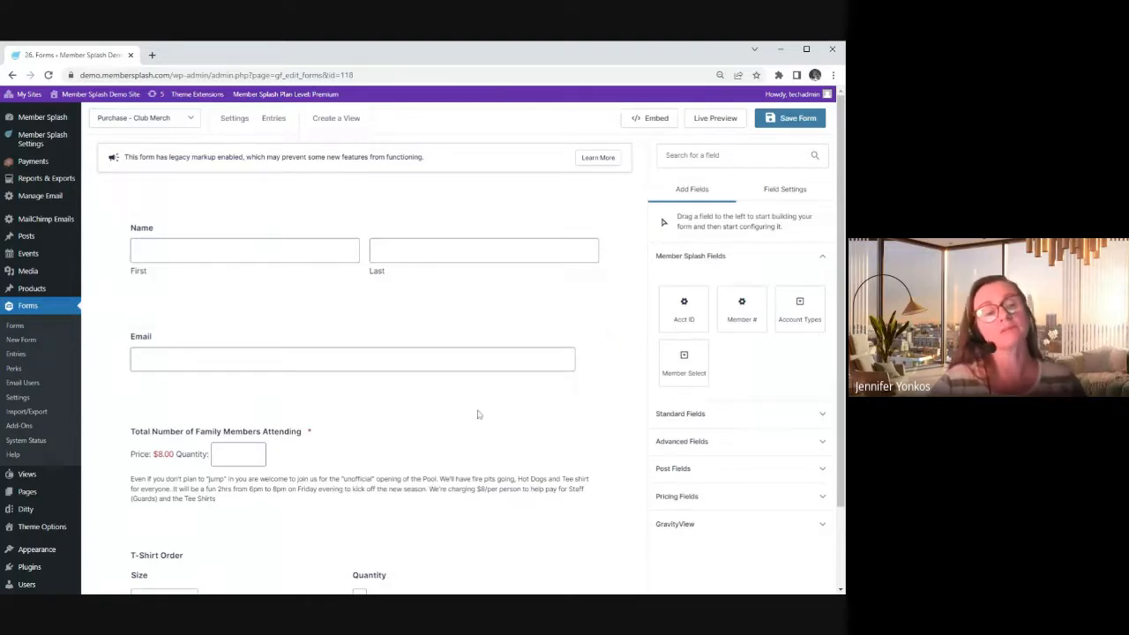
scroll(449, 435, "down", 1)
scroll(450, 435, "down", 10)
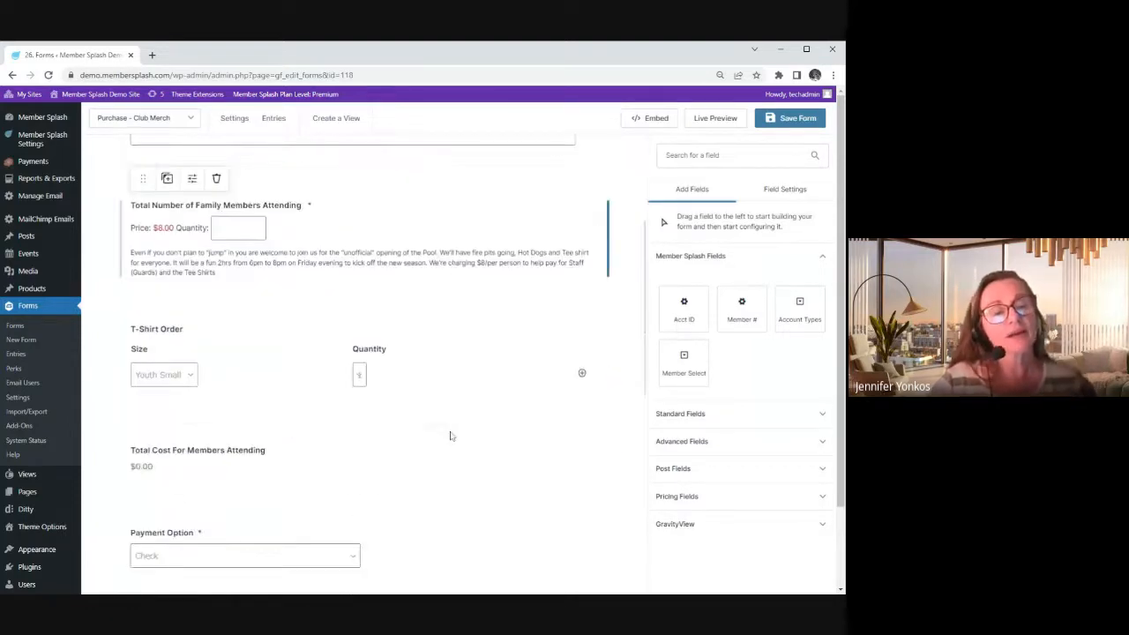
scroll(450, 435, "up", 12)
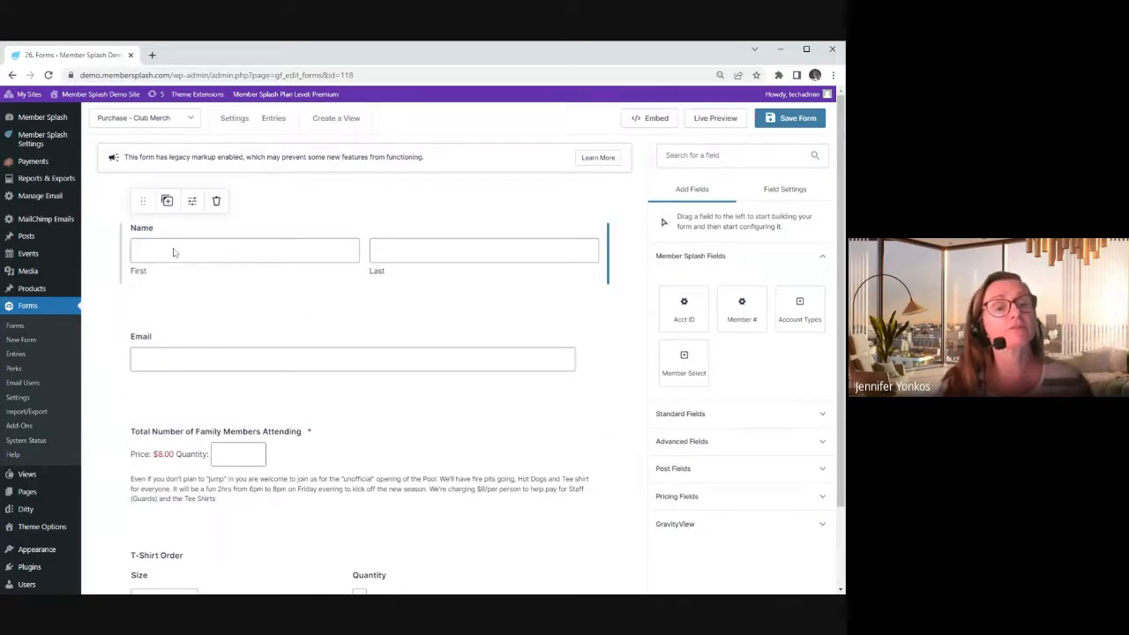
left_click(200, 367)
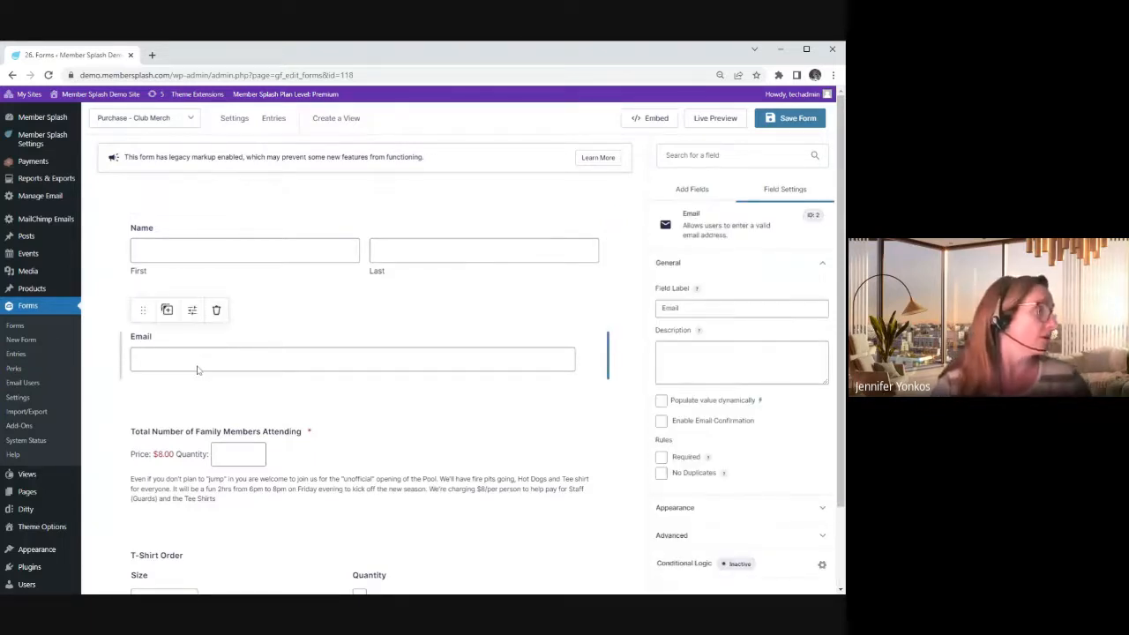
left_click(216, 406)
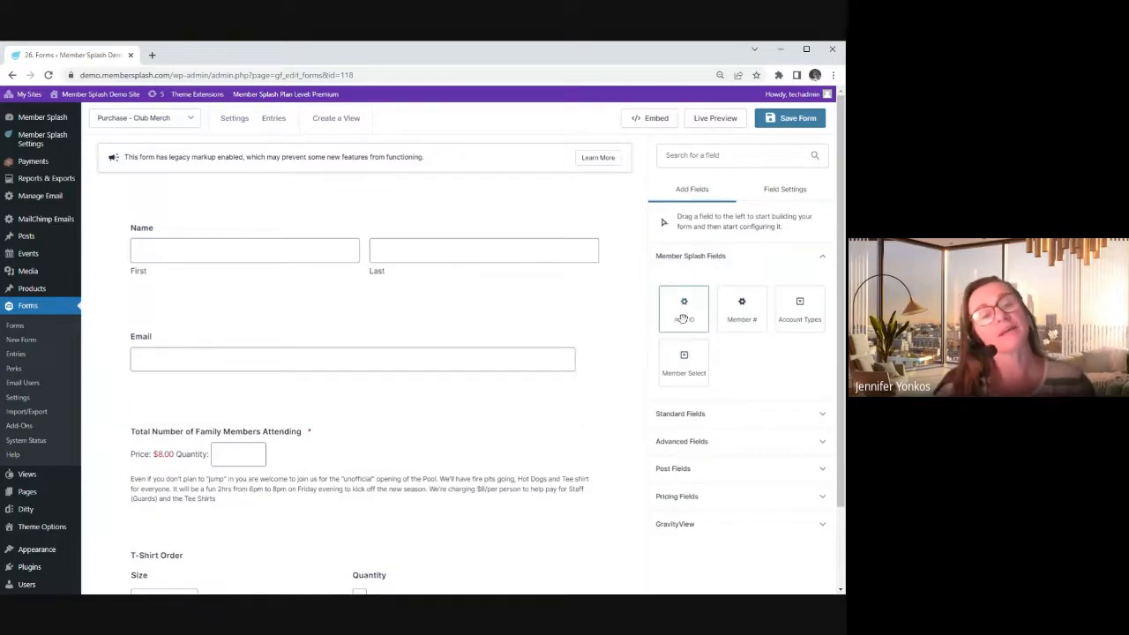
left_click_drag(680, 317, 209, 231)
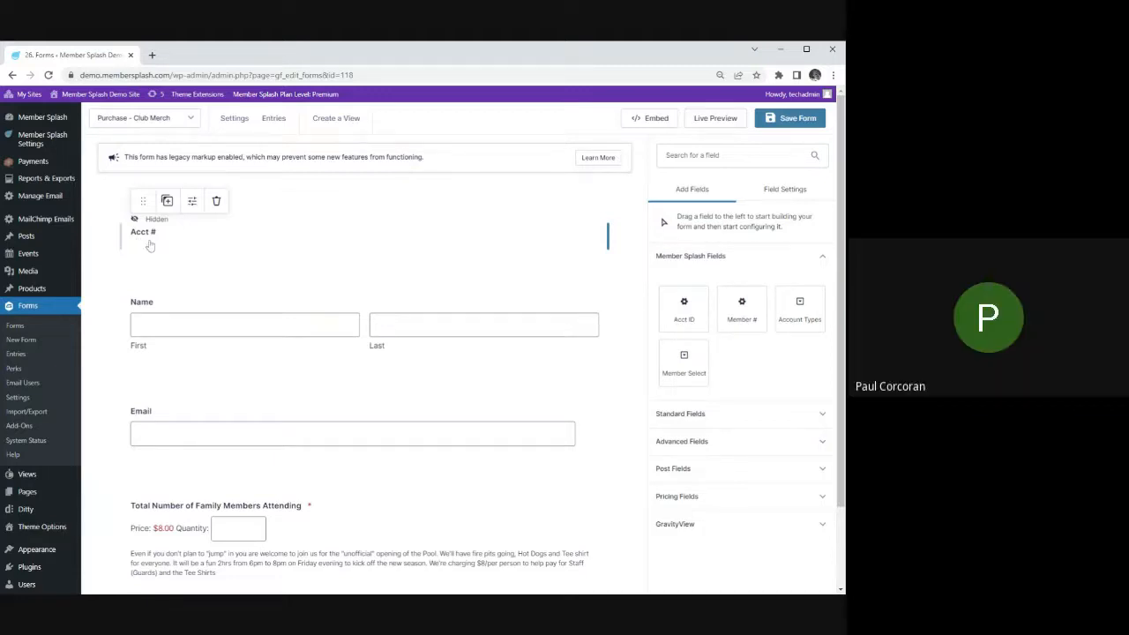
Delete the "Total Number of Family Members Attending" field from the form and confirm the deletion
scroll(336, 352, "down", 1)
scroll(337, 352, "down", 3)
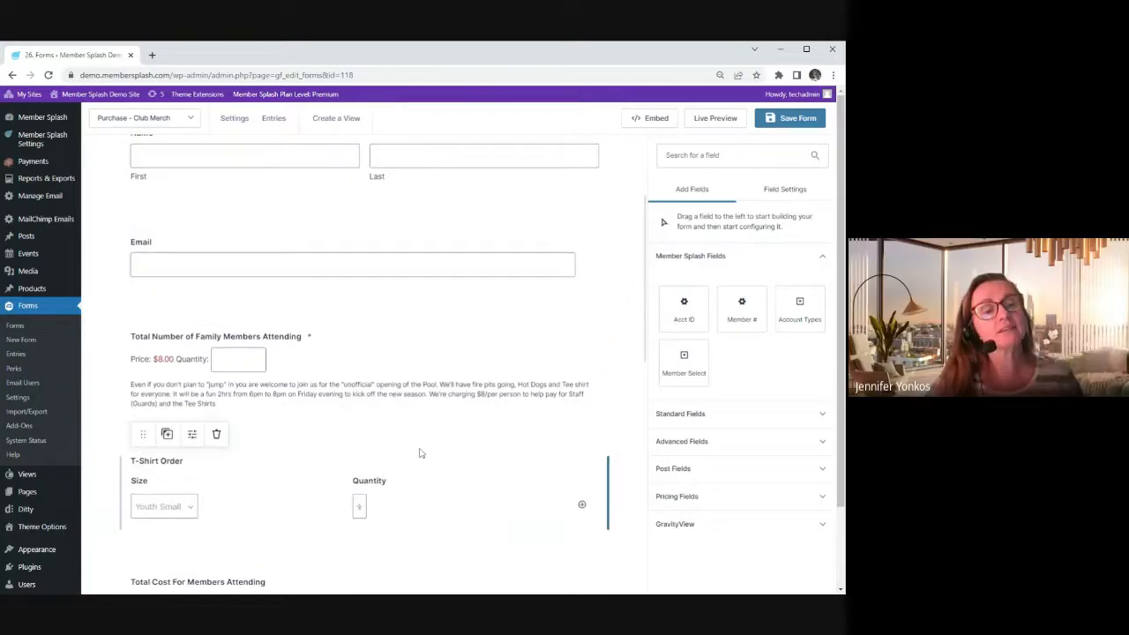
scroll(420, 453, "down", 3)
scroll(435, 466, "up", 4)
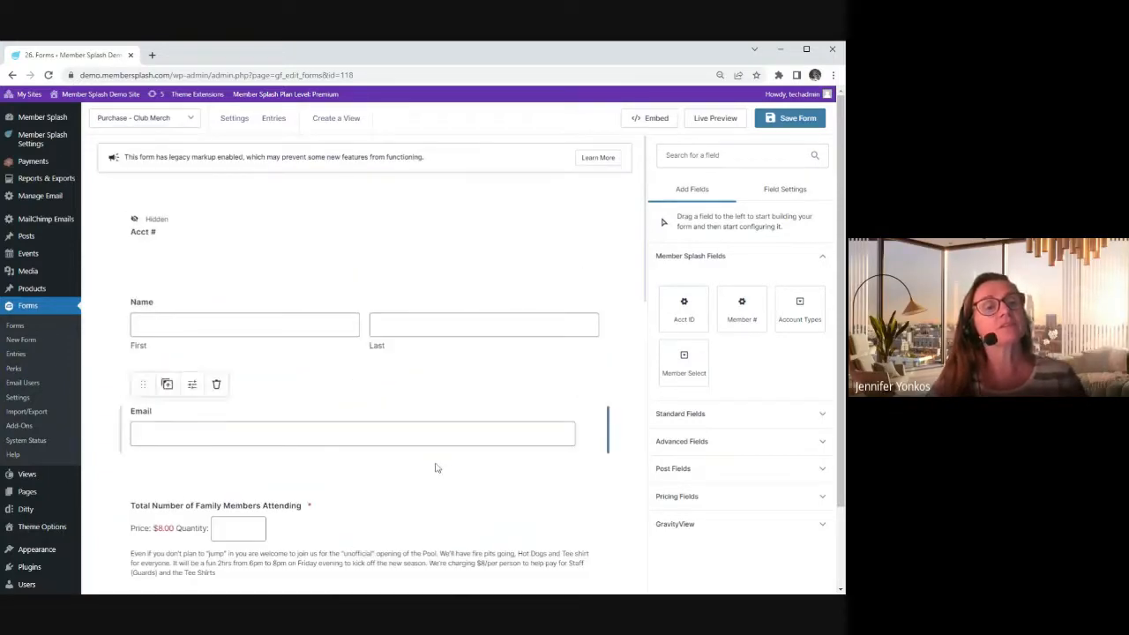
scroll(435, 466, "down", 3)
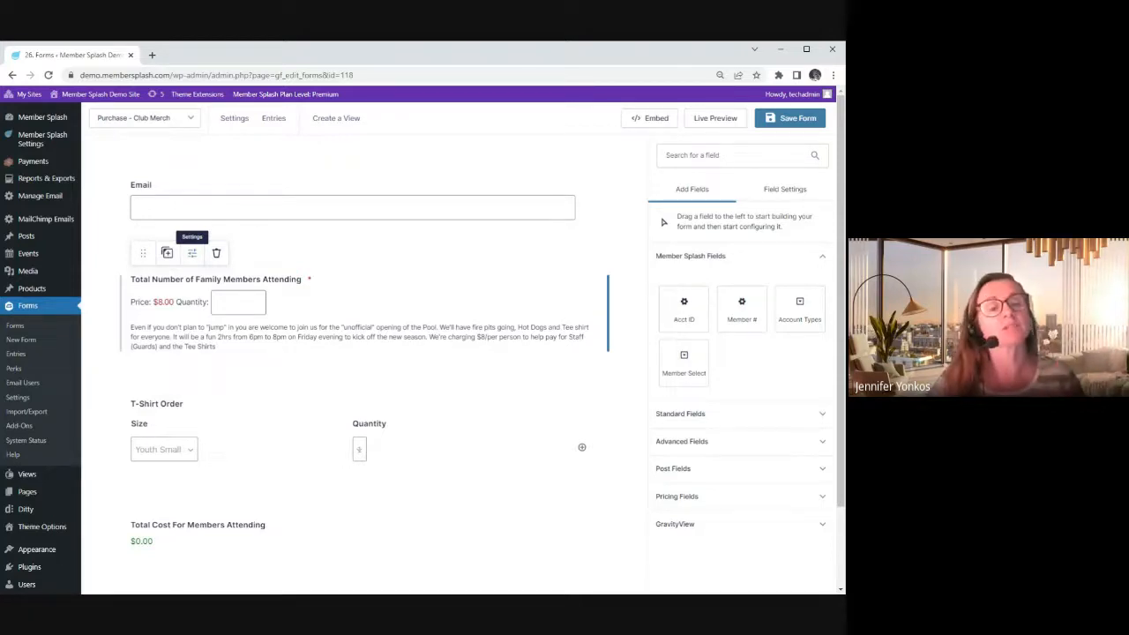
left_click(217, 256)
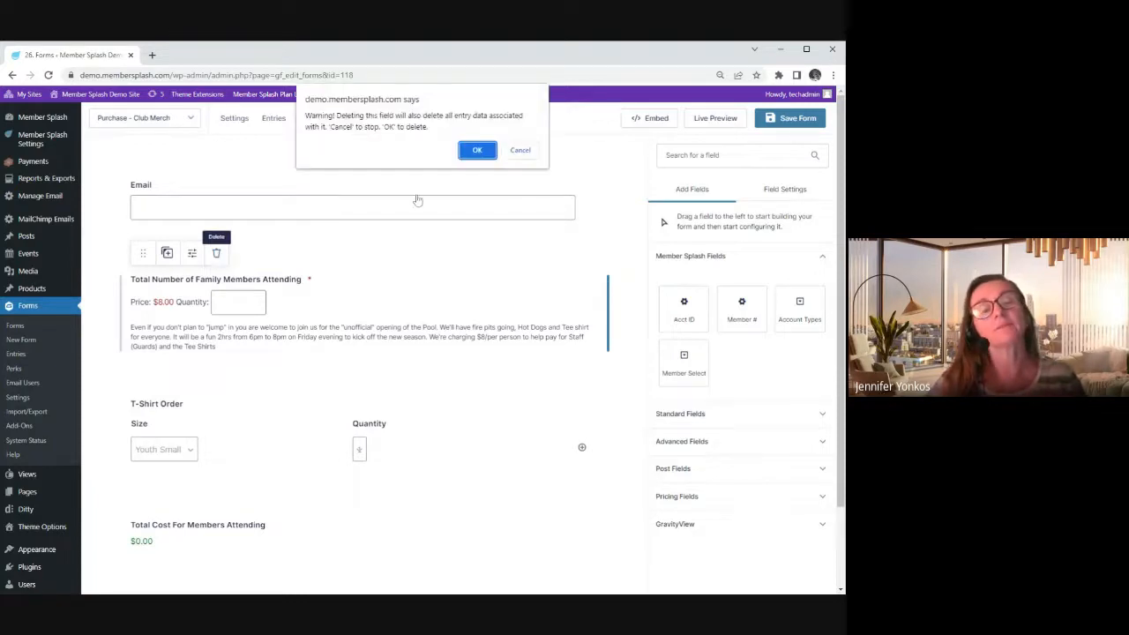
left_click(477, 150)
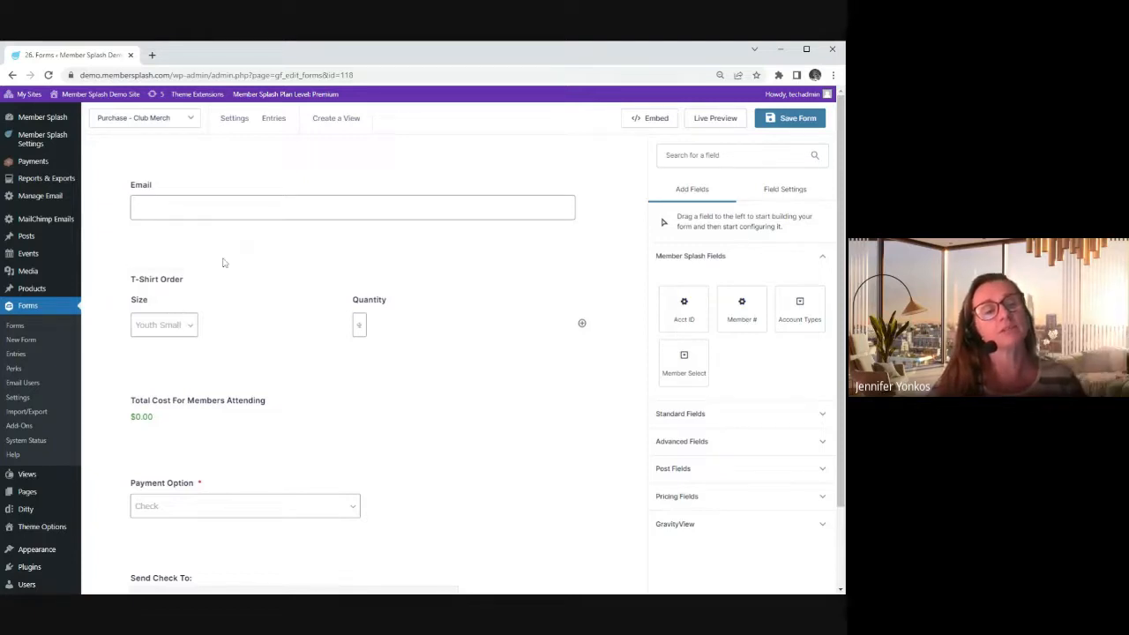
Delete the T-Shirt Order field from the form and confirm the deletion
left_click(216, 253)
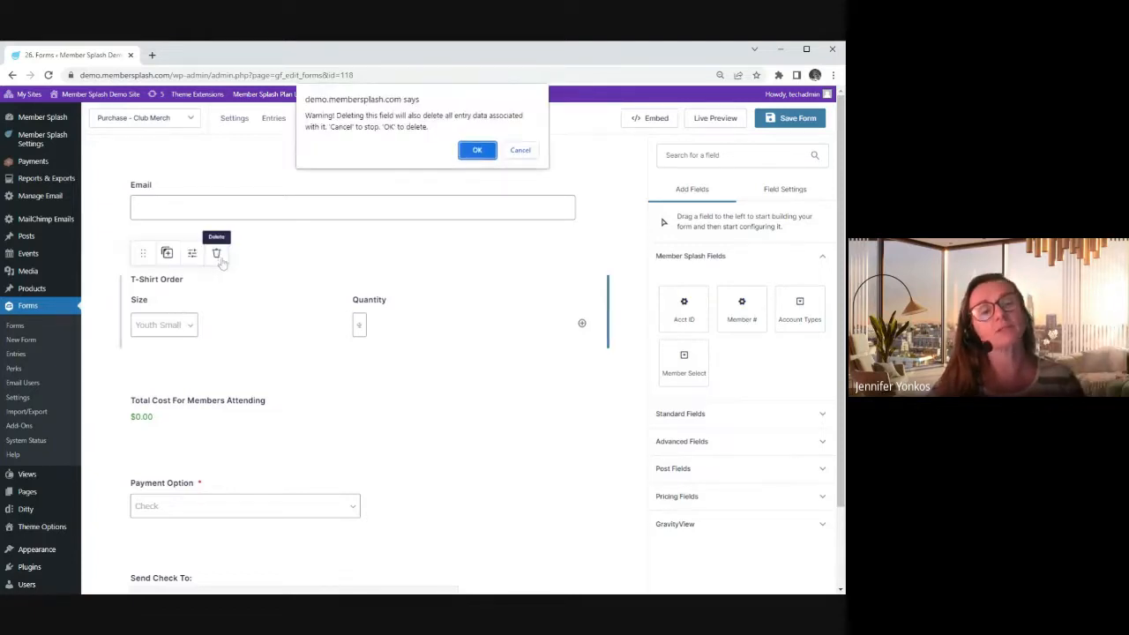
left_click(474, 154)
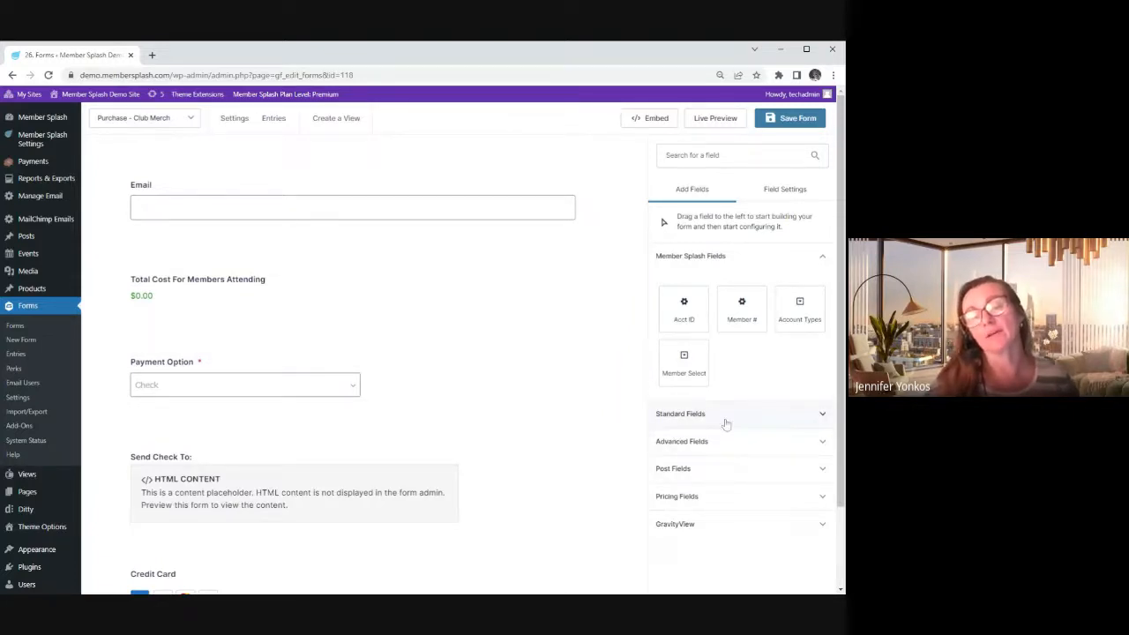
Examine the field types offered in the Pricing, Standard and Advanced field groups
left_click(713, 496)
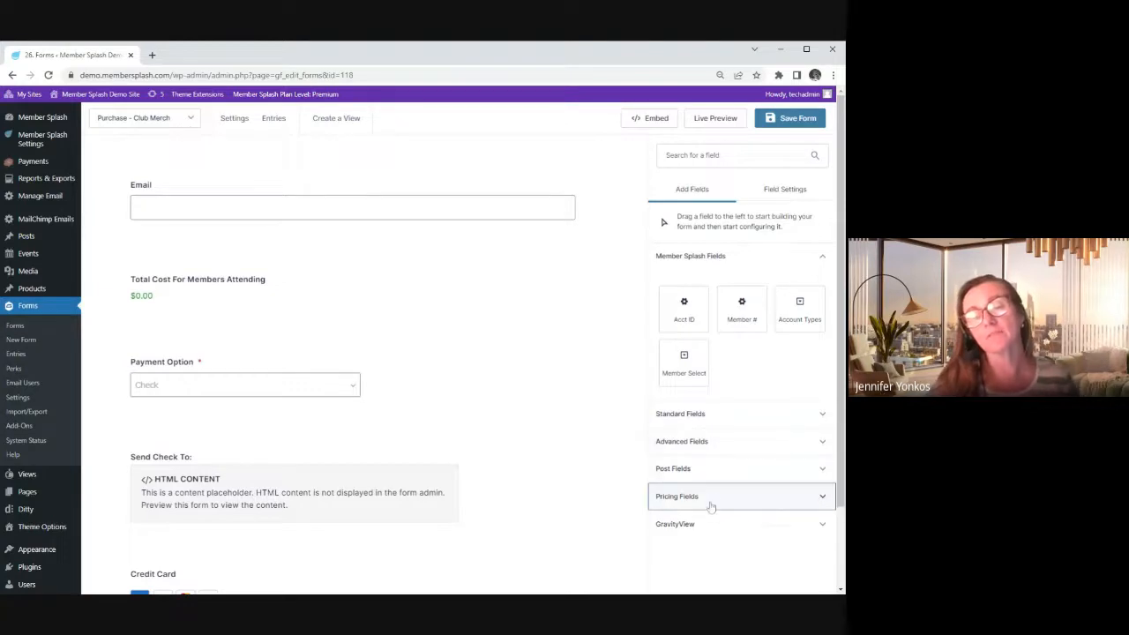
scroll(682, 390, "down", 3)
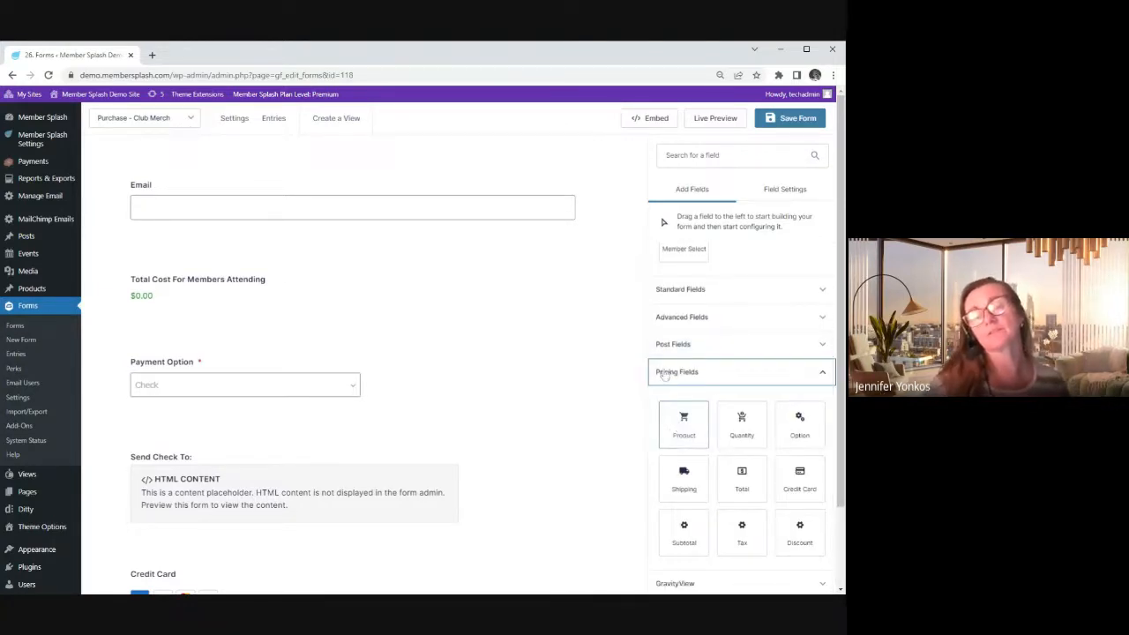
left_click(822, 372)
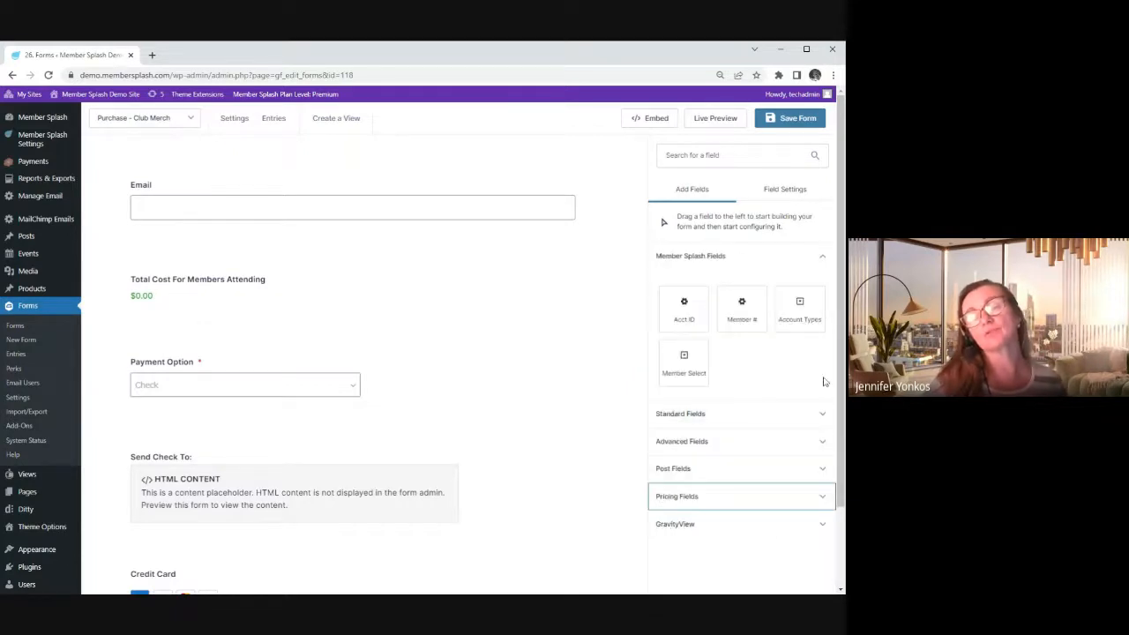
left_click(821, 255)
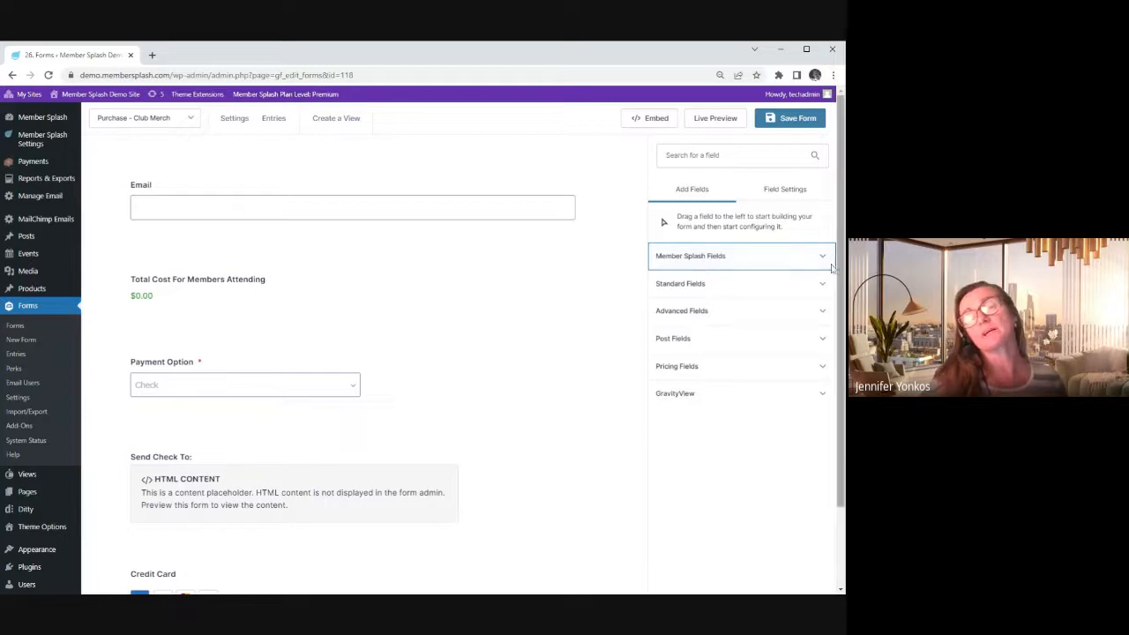
left_click(822, 285)
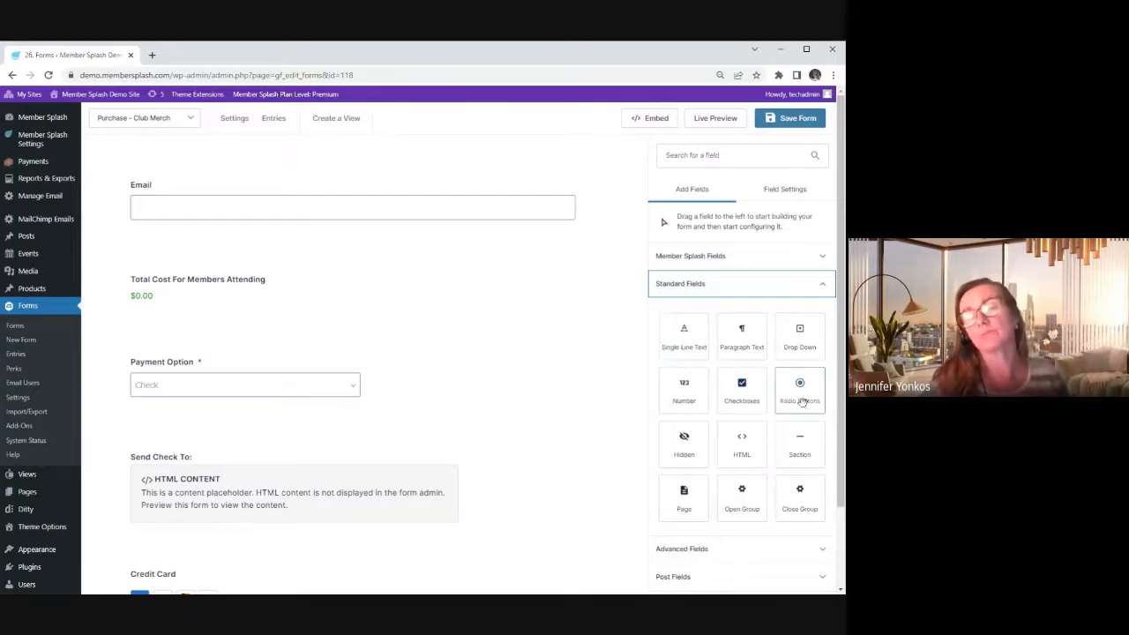
left_click(822, 284)
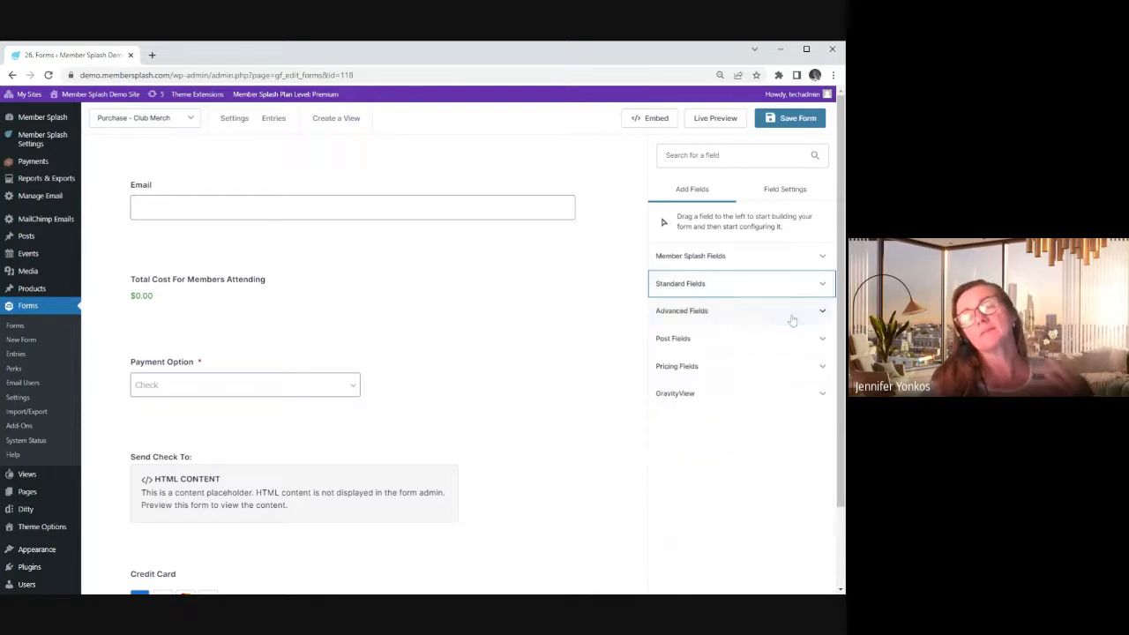
left_click(793, 316)
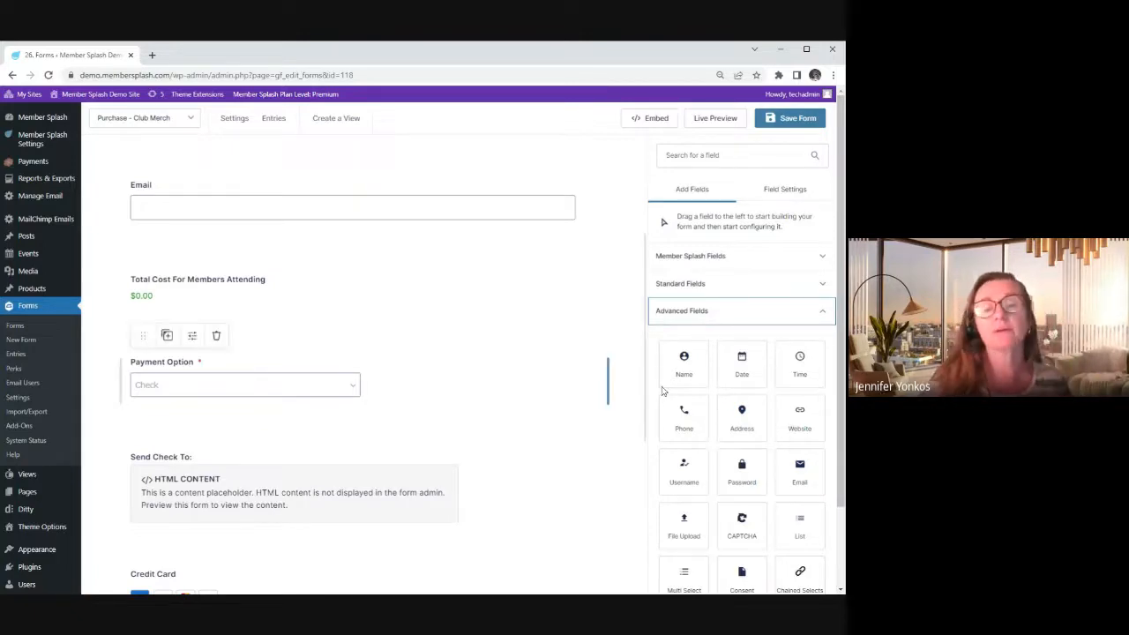
left_click(821, 314)
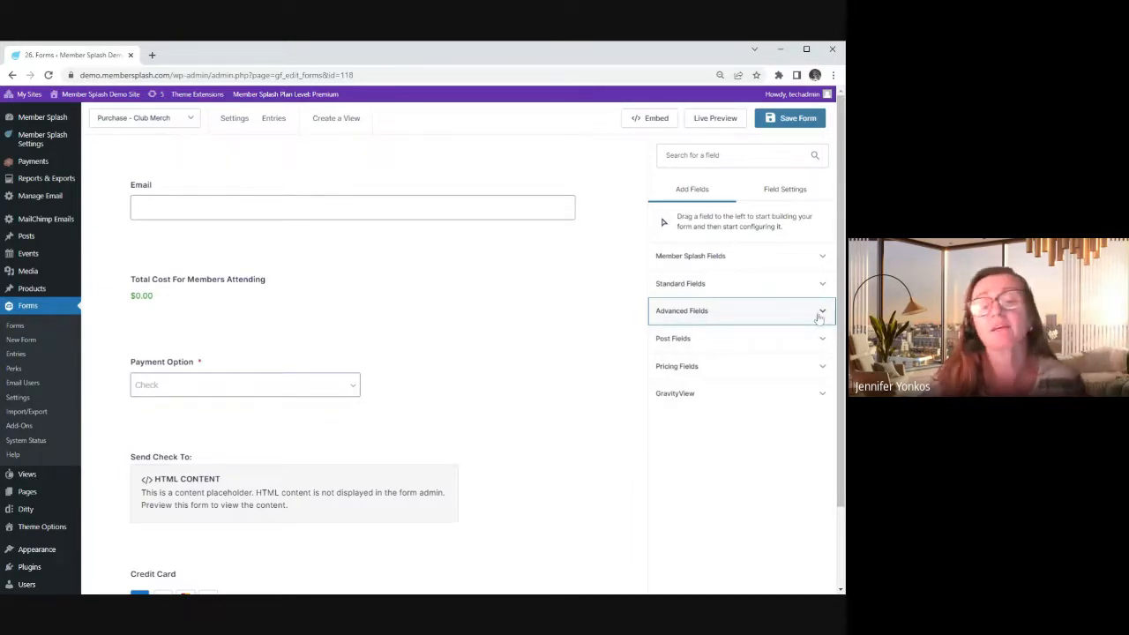
Add a Product pricing field between Email and Total Cost For Members Attending, and label it "Key Chain"
left_click(751, 377)
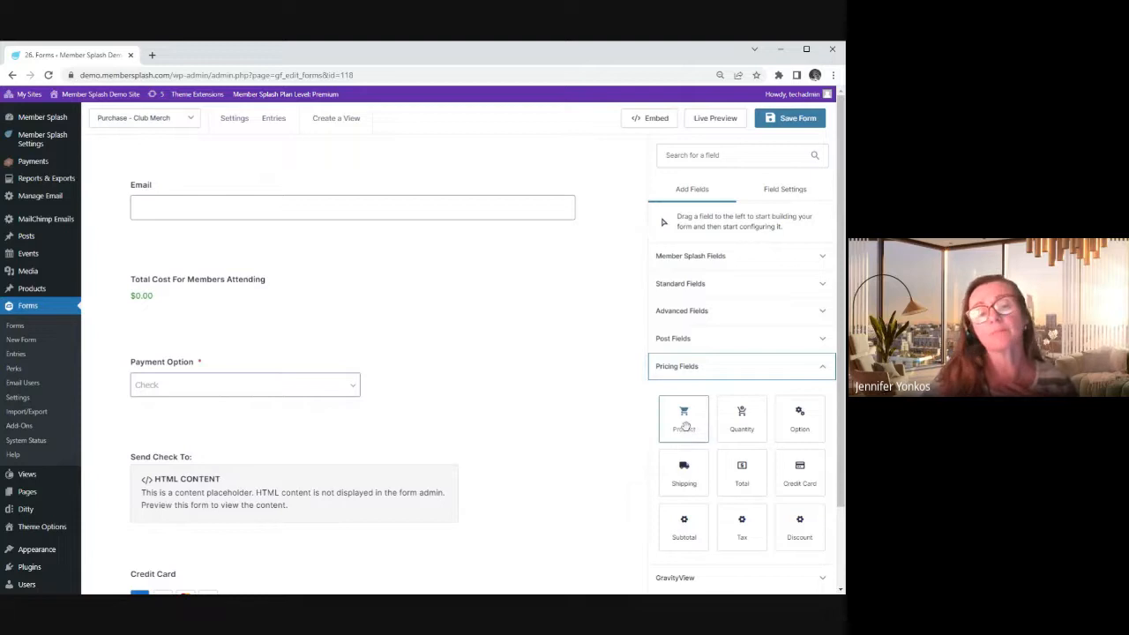
left_click_drag(686, 426, 399, 241)
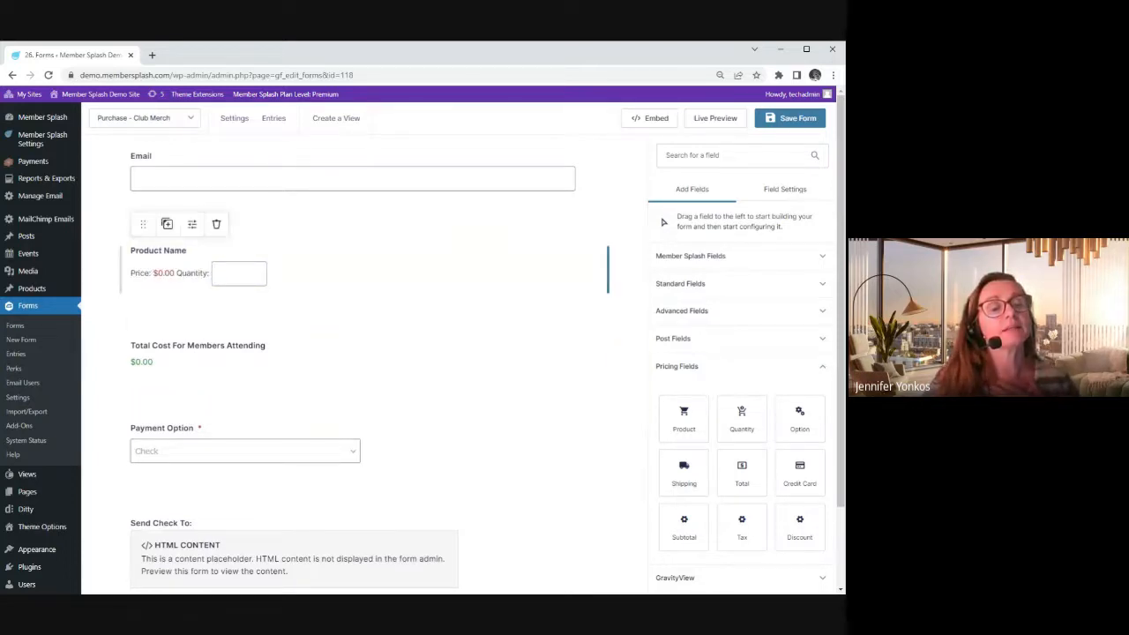
left_click(152, 267)
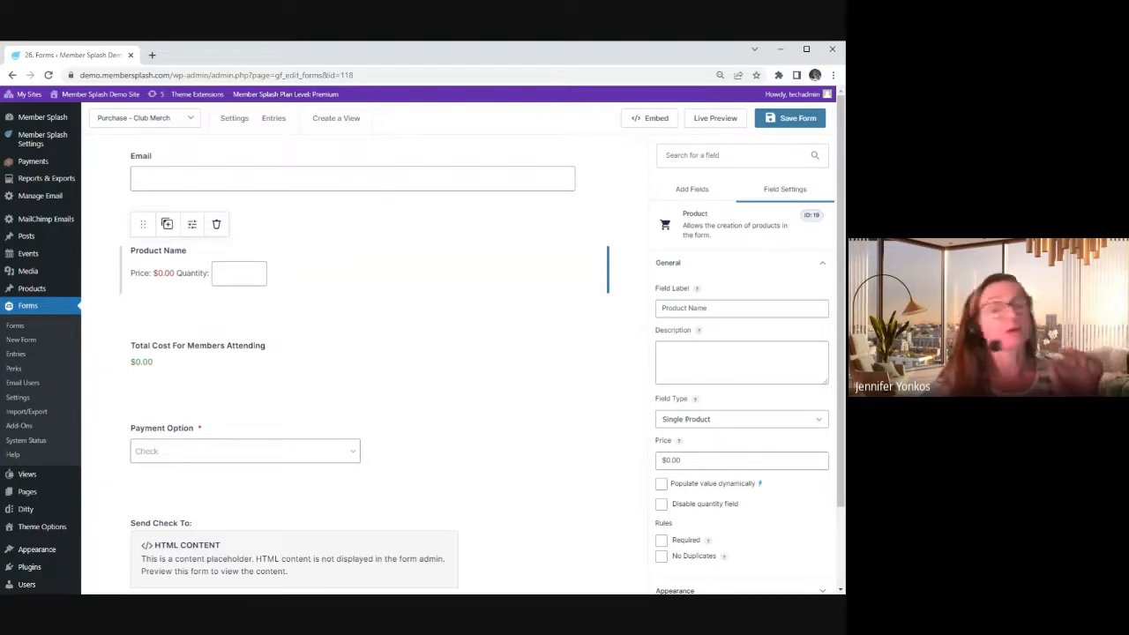
left_click(708, 309)
left_click_drag(708, 309, 644, 313)
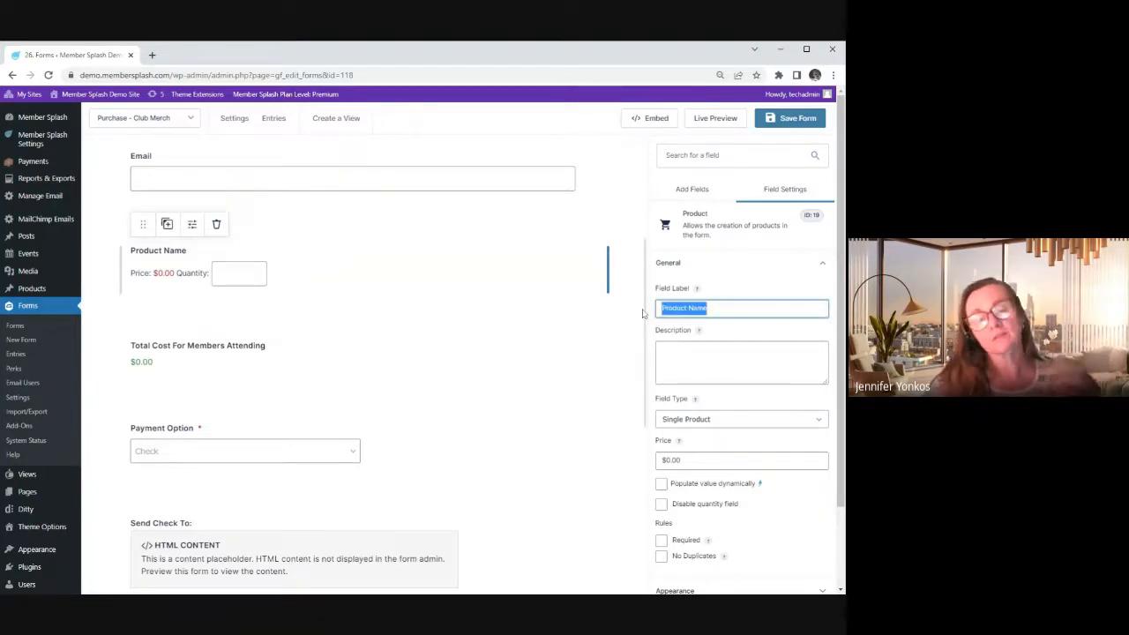
type("Key Chain")
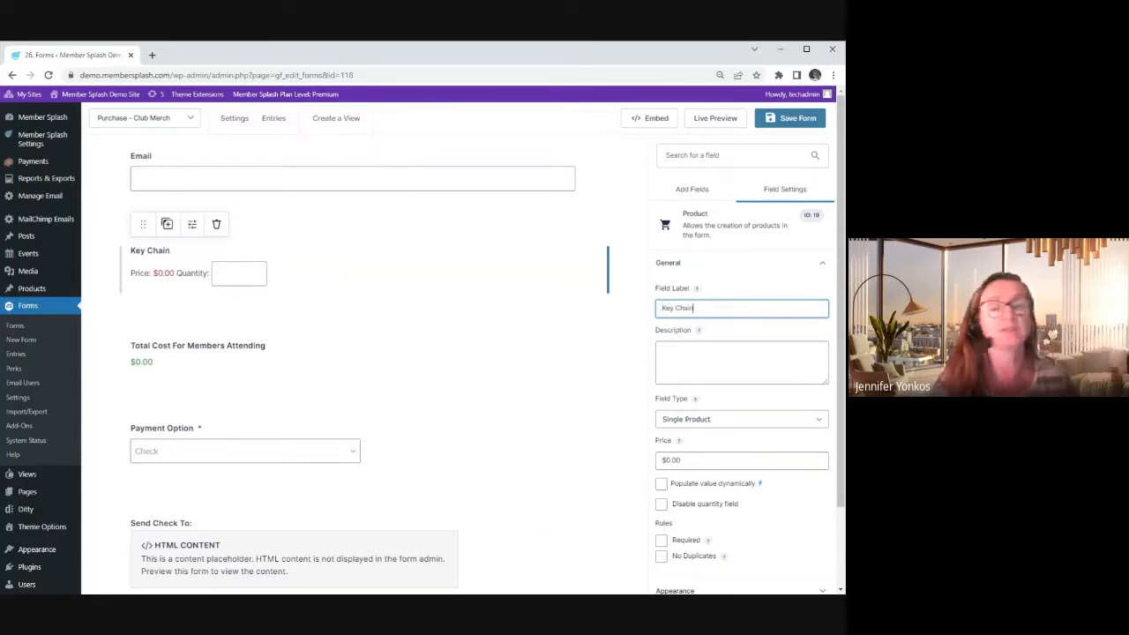
Enter "Need a desp...." as the Key Chain product's description, keeping the field type as Single Product
left_click(672, 355)
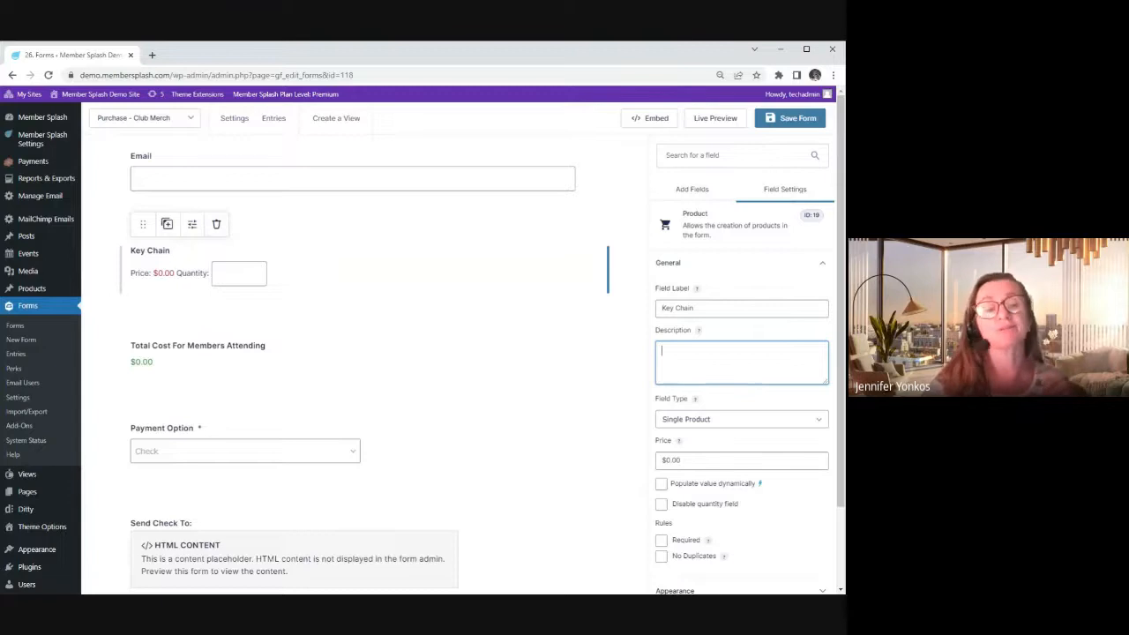
type("Ne")
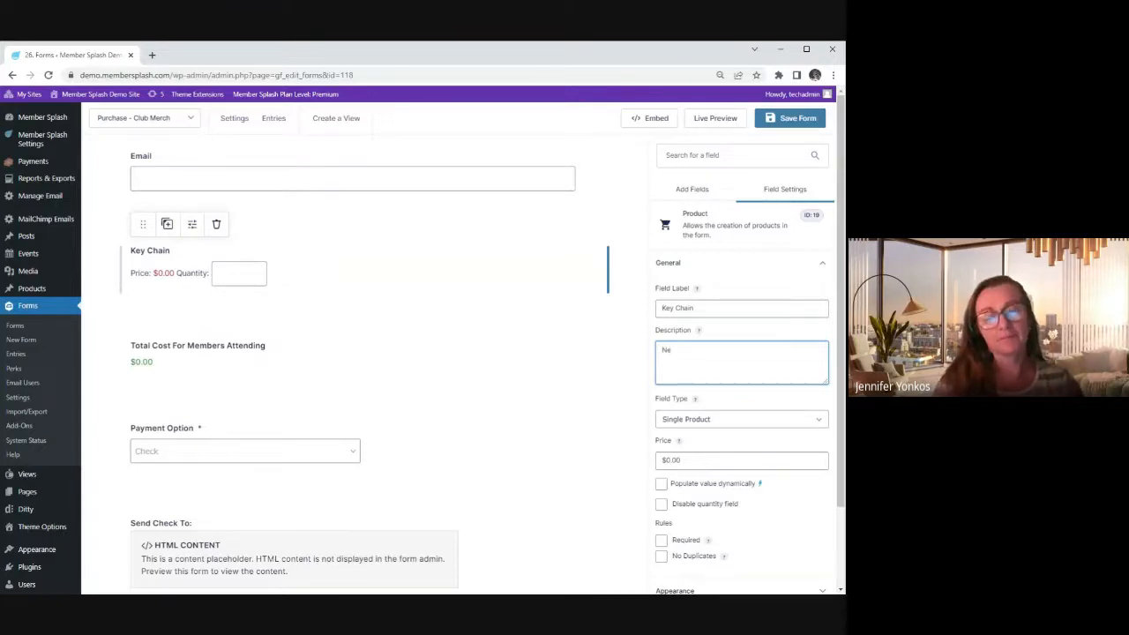
type("ed A de")
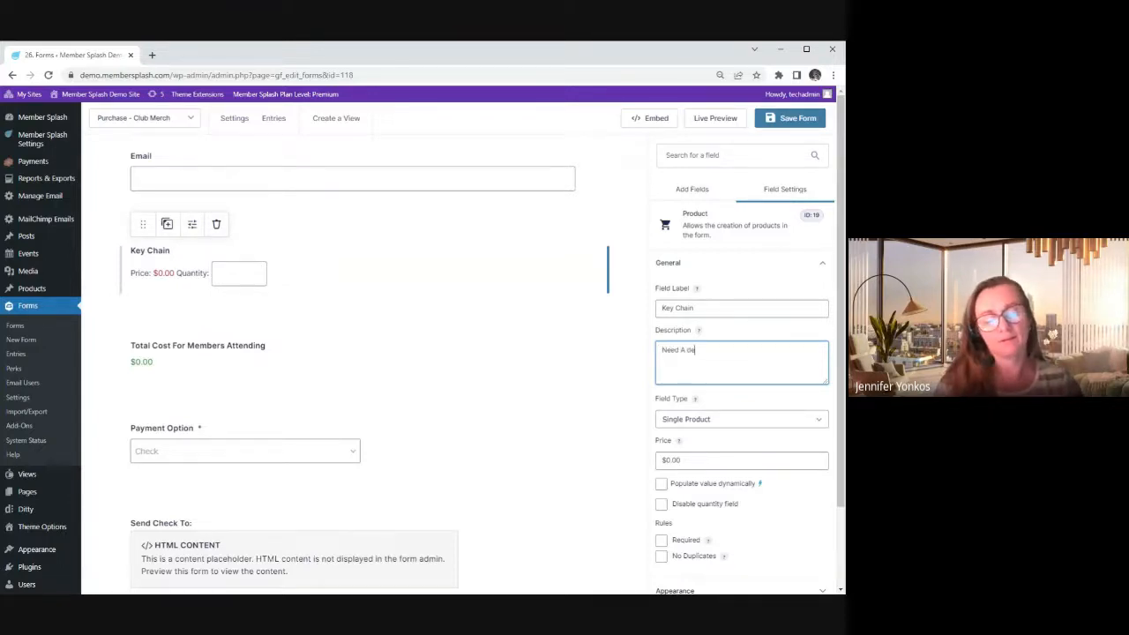
type("s")
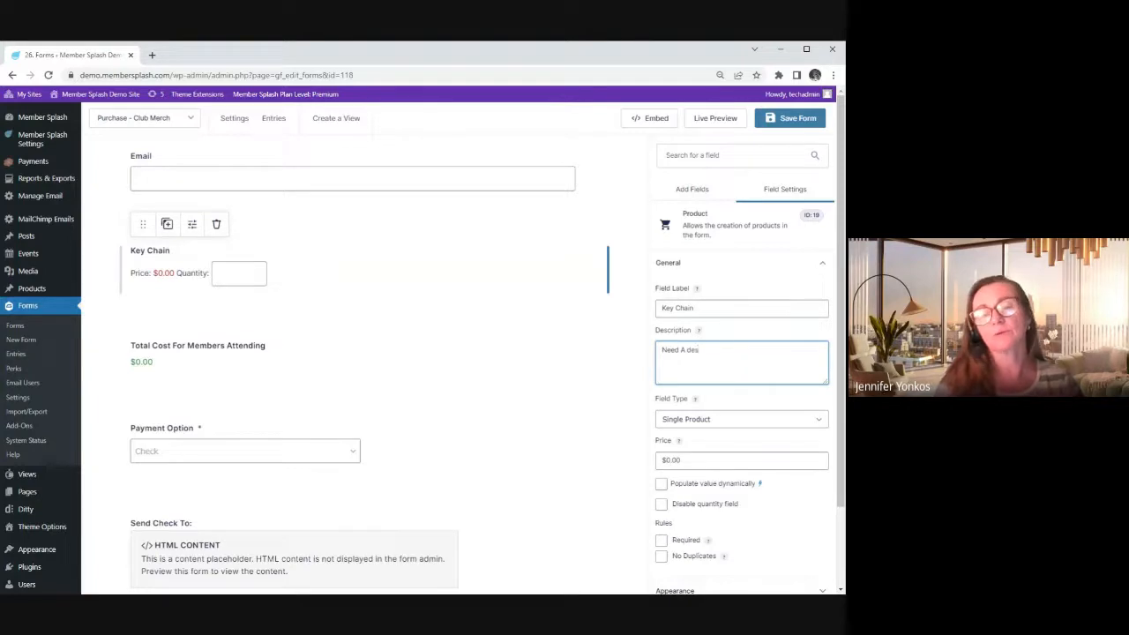
type("p...")
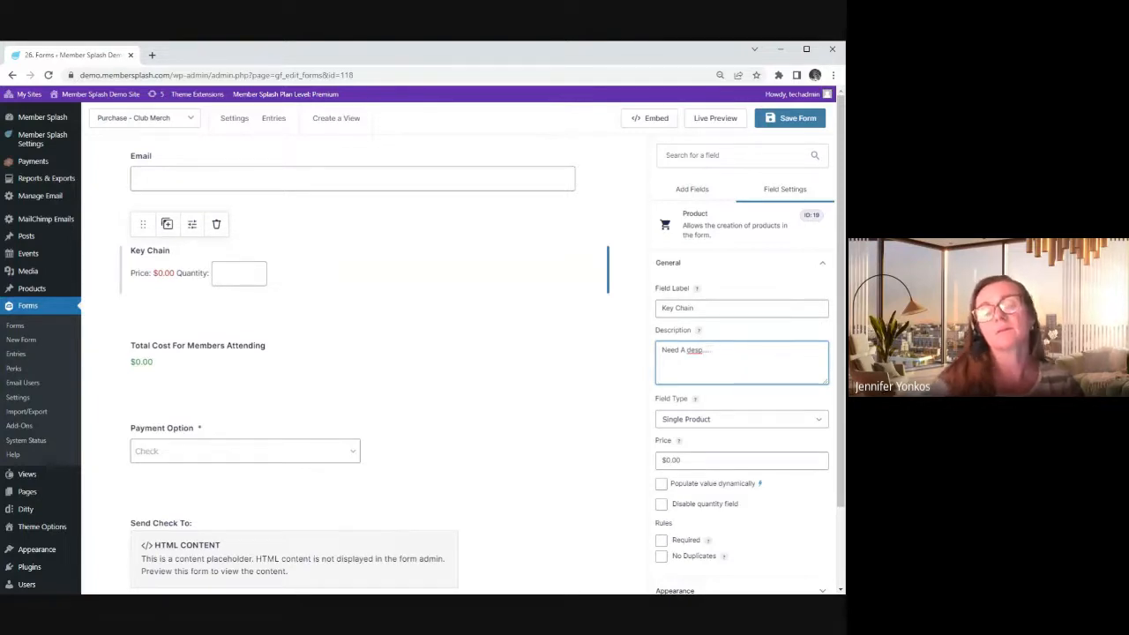
left_click_drag(686, 350, 680, 351)
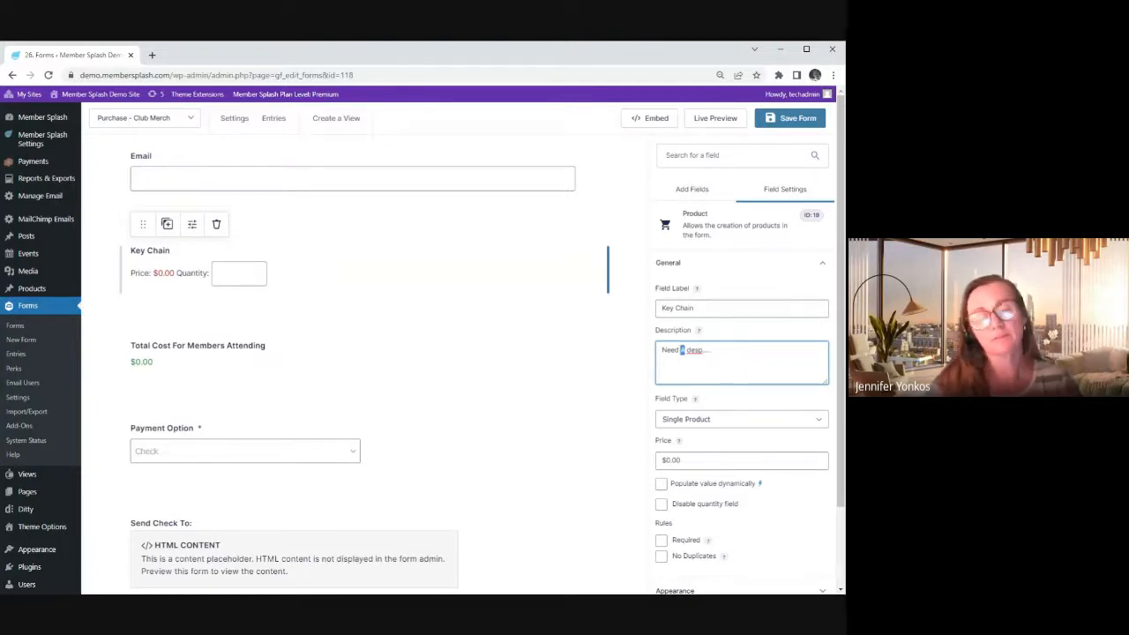
type("a")
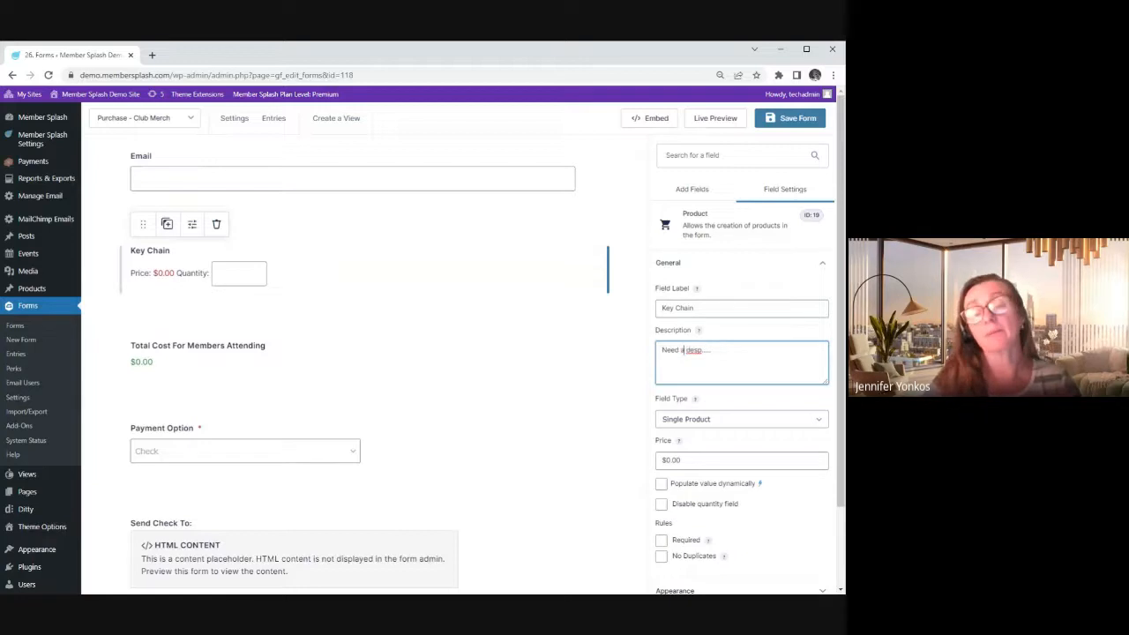
left_click(755, 422)
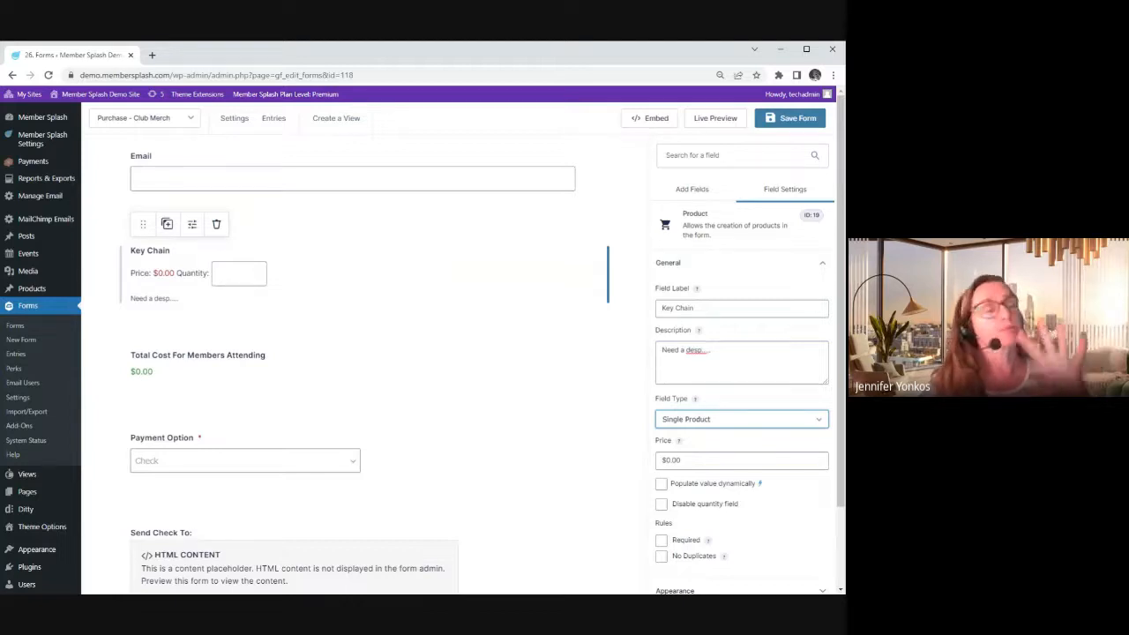
left_click(719, 353)
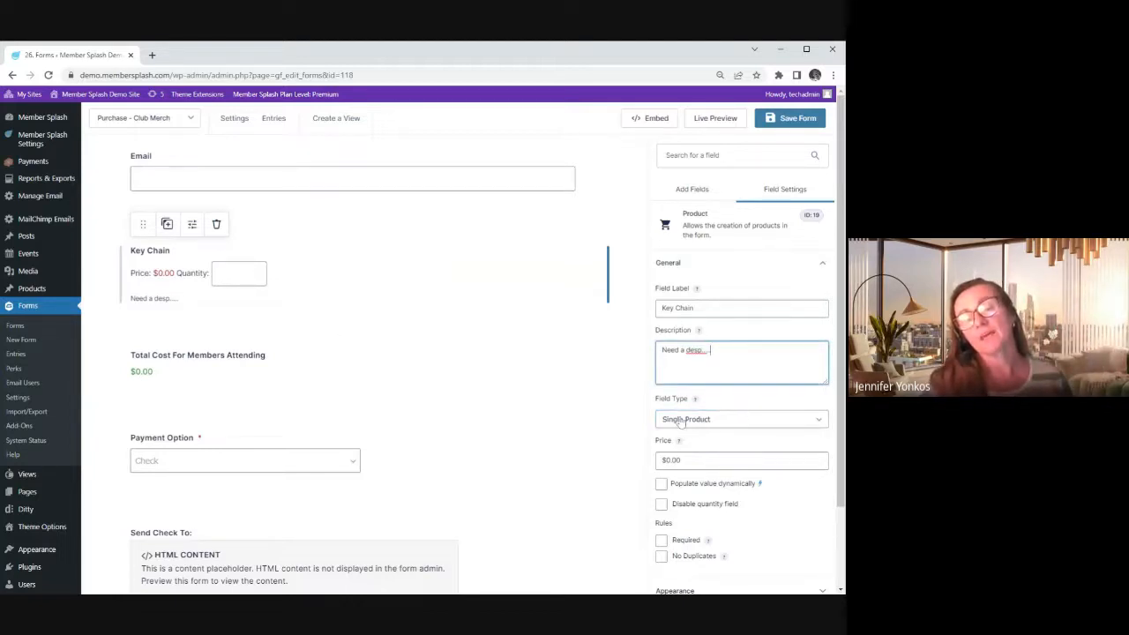
Set the Key Chain product's price to $4.50
left_click(683, 460)
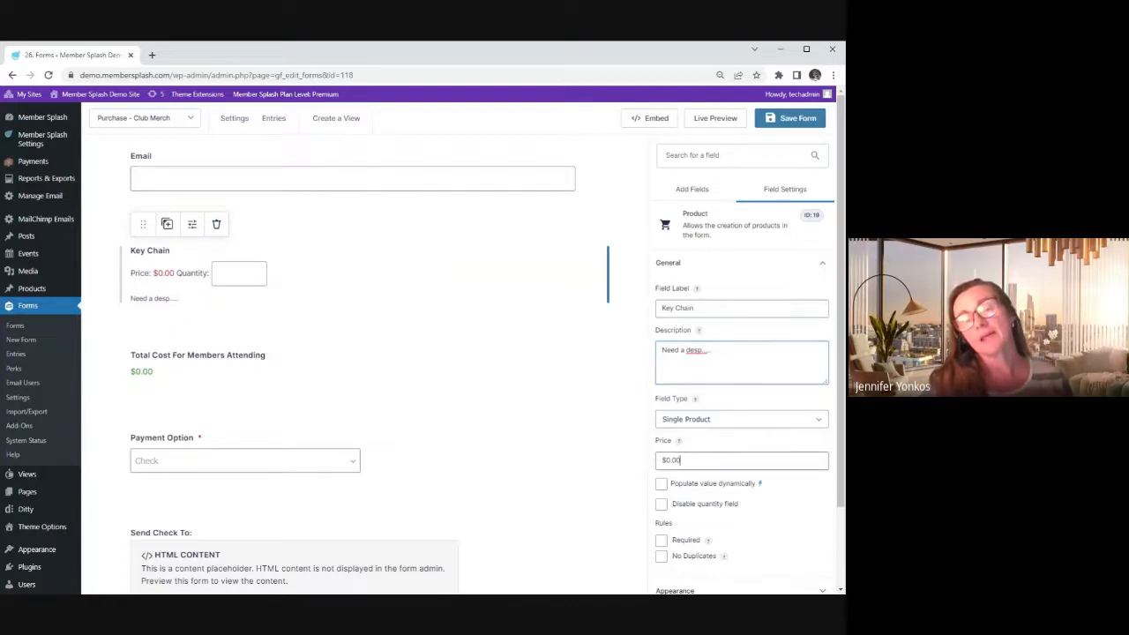
left_click_drag(682, 460, 635, 459)
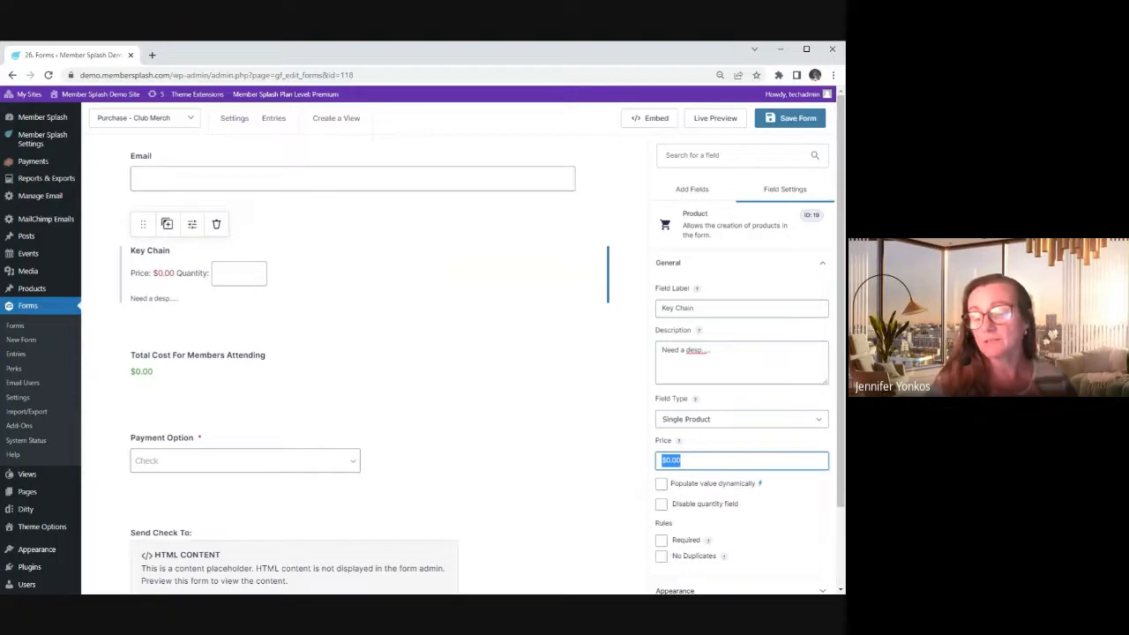
type("4.5")
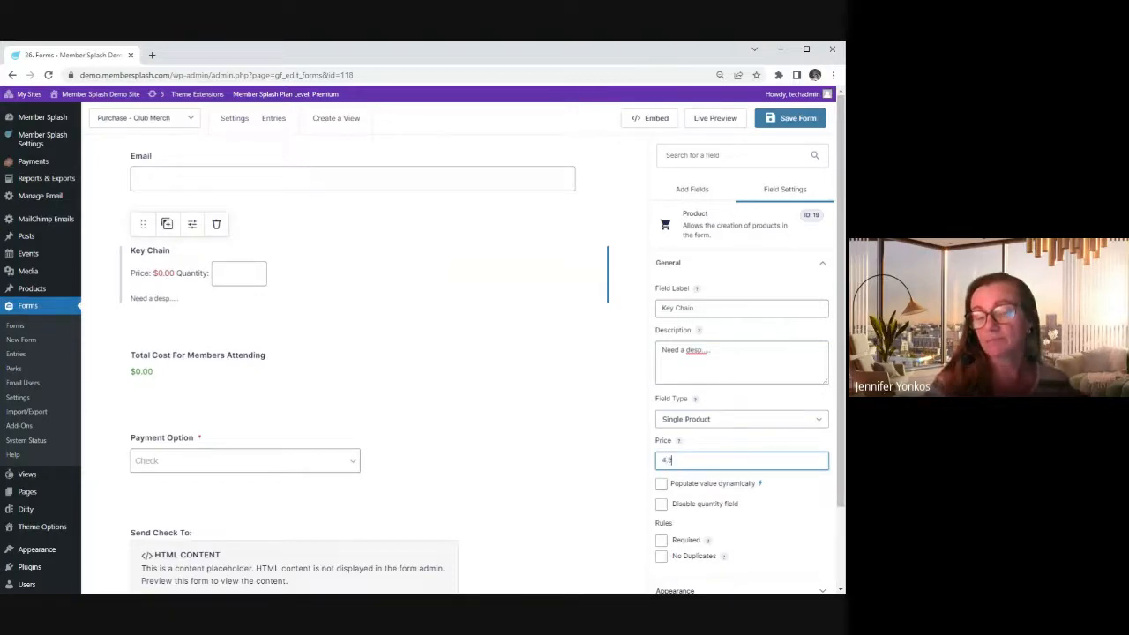
type("0")
left_click(793, 508)
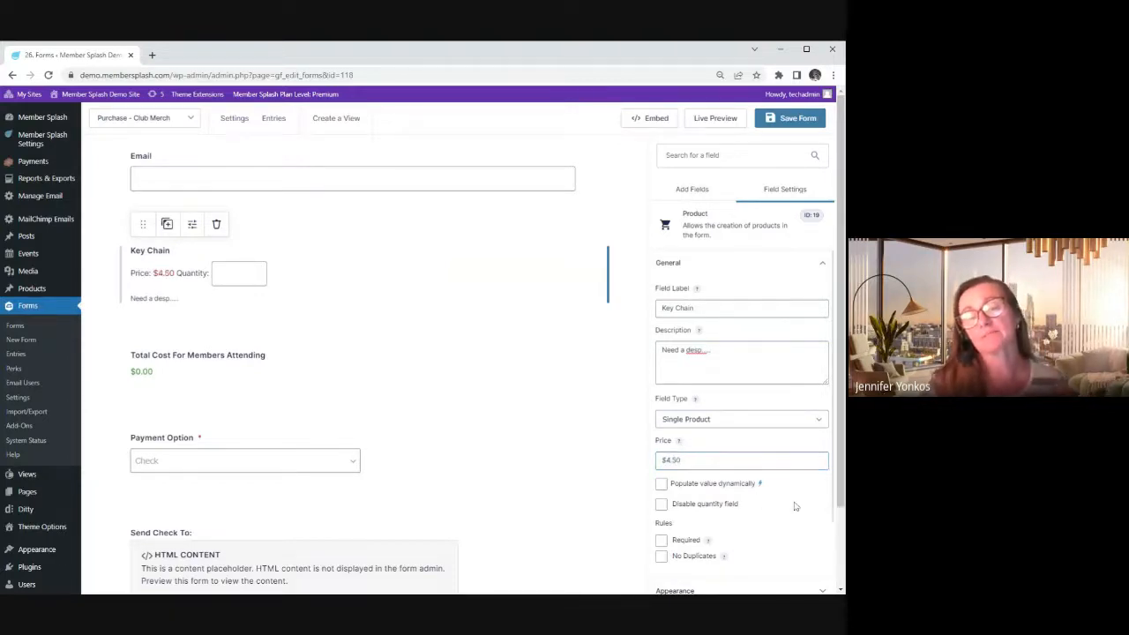
In the Key Chain field's appearance settings, set the description placement to "Above inputs"
scroll(784, 498, "down", 1)
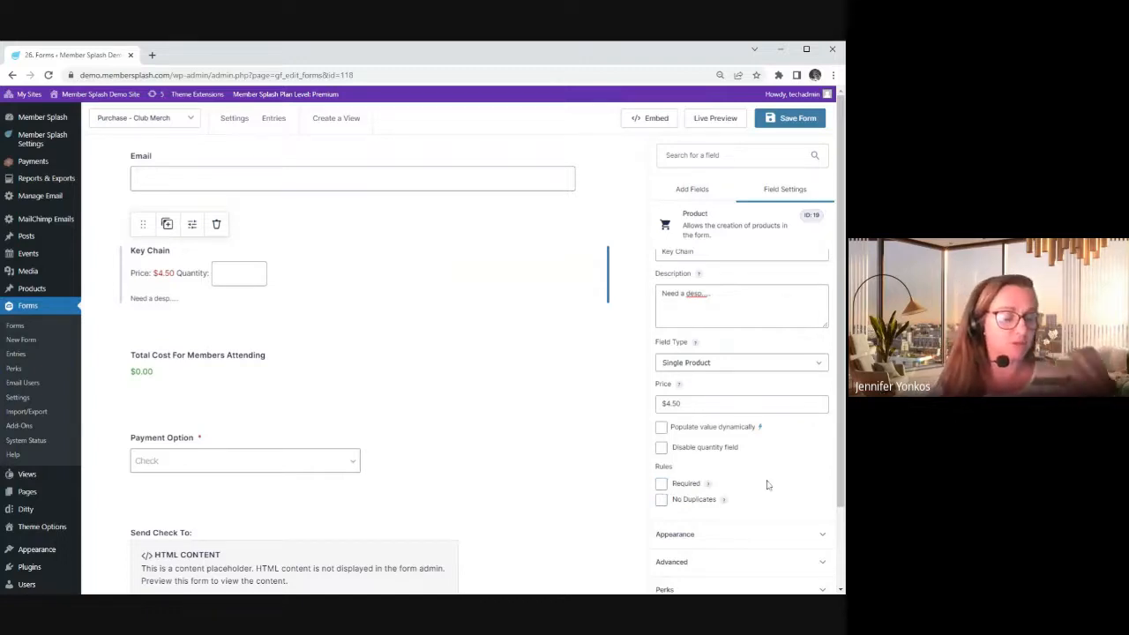
left_click(398, 323)
left_click(163, 291)
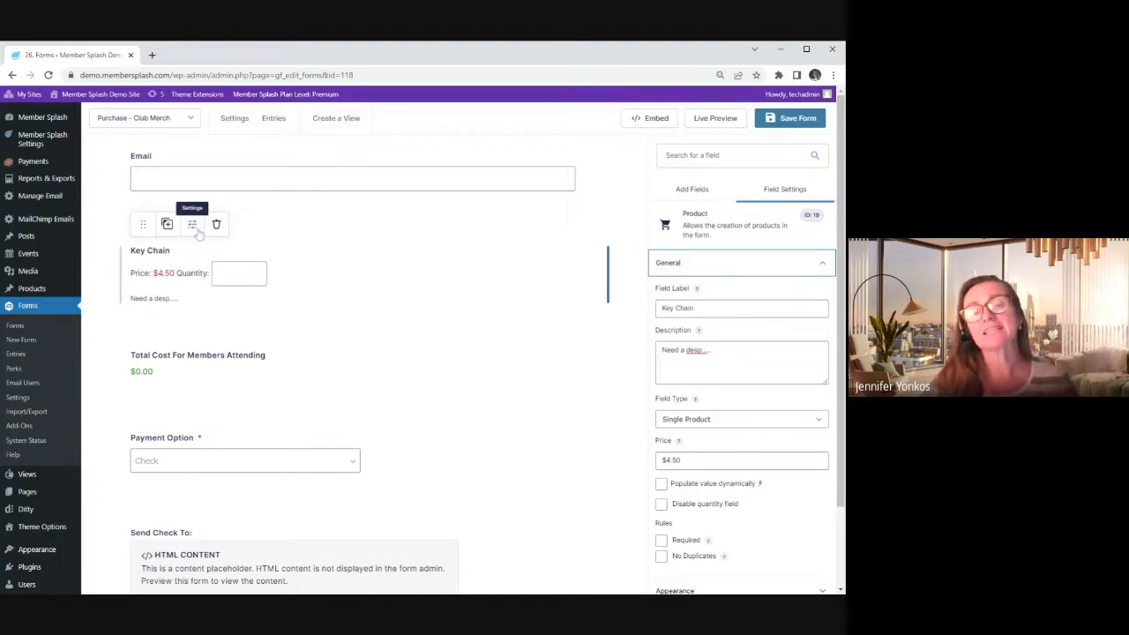
scroll(776, 441, "down", 2)
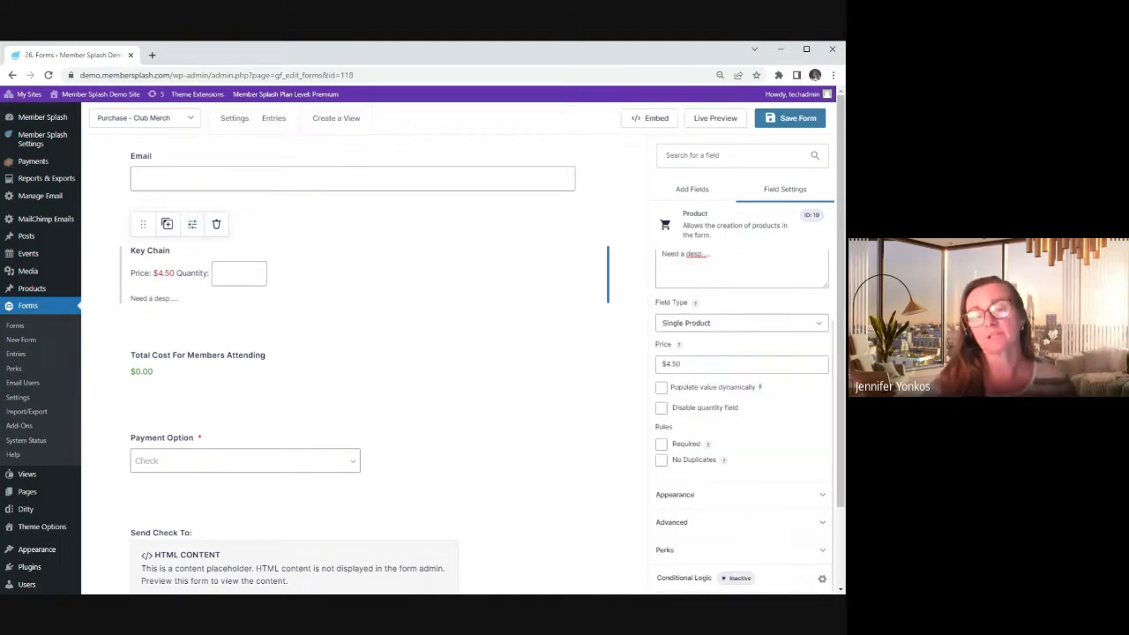
left_click(797, 497)
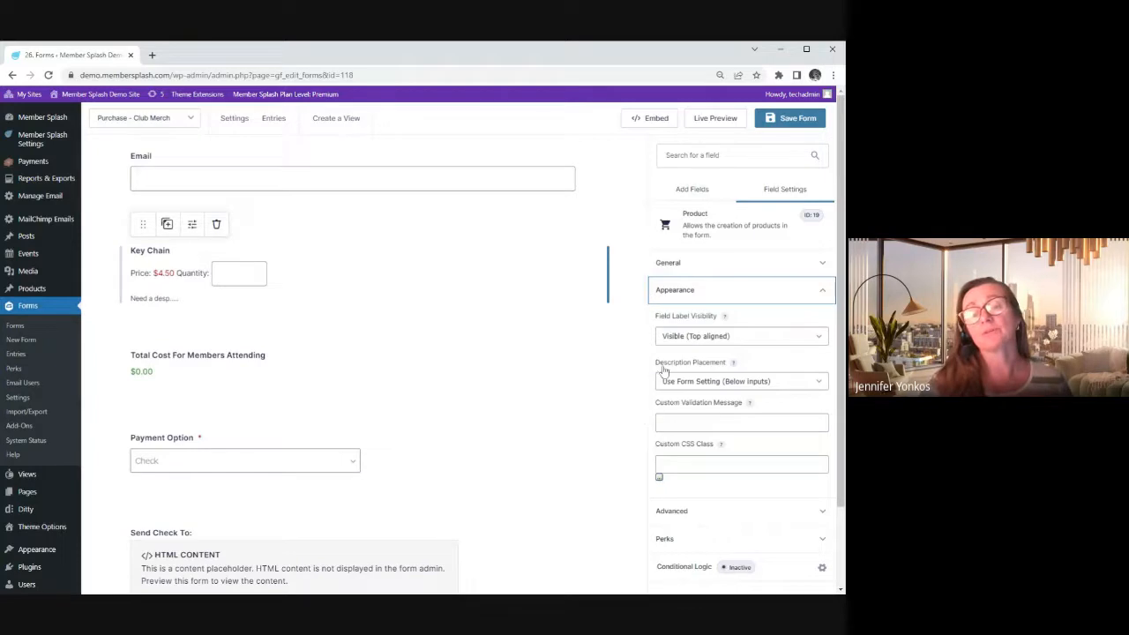
left_click(747, 388)
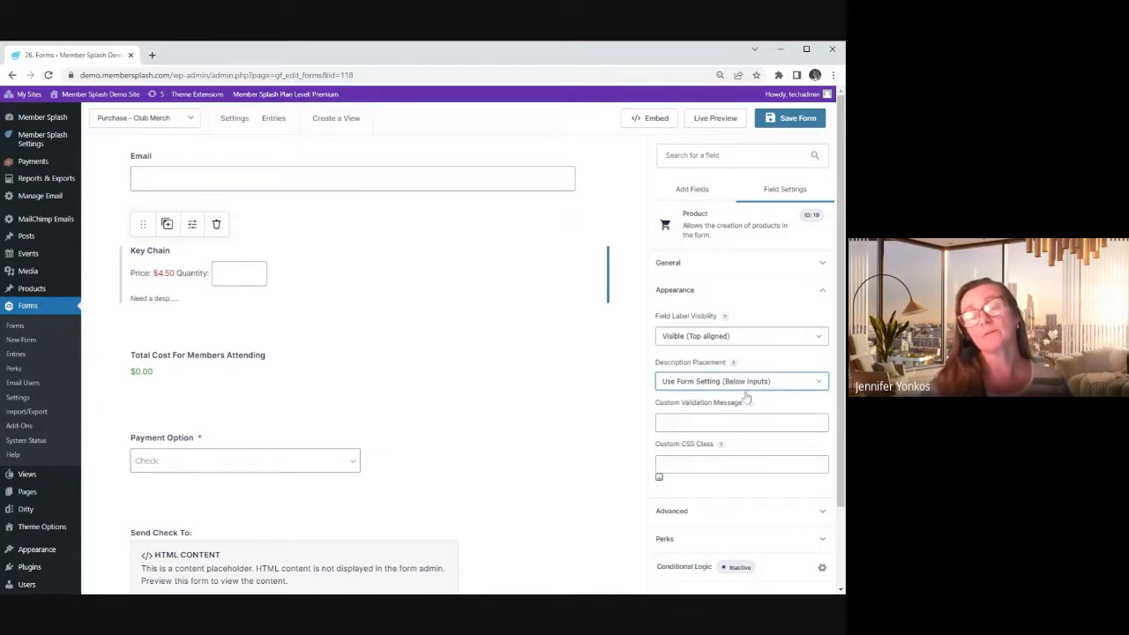
left_click(733, 420)
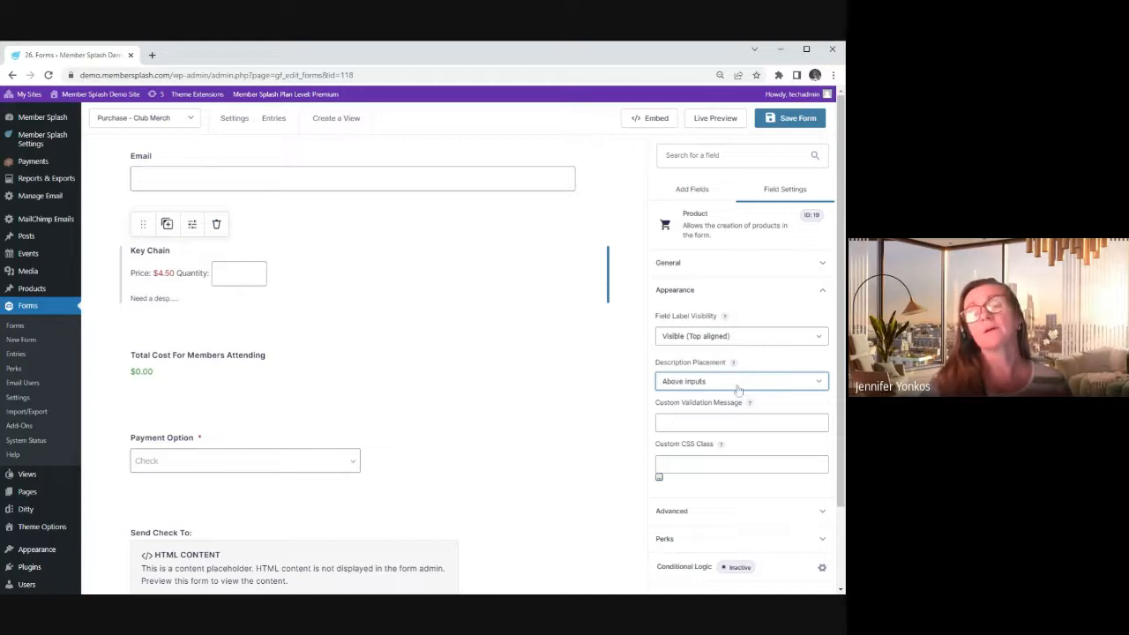
left_click(720, 424)
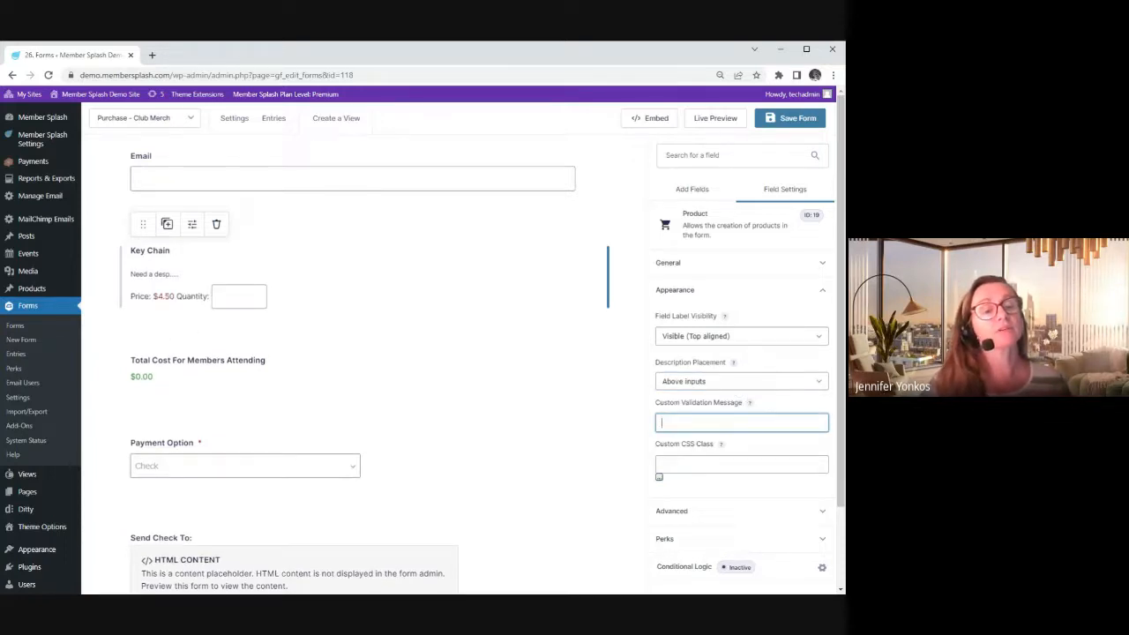
Try the Key Chain description placement as "Below inputs", and switch it back to "Above inputs"
left_click_drag(130, 274, 187, 278)
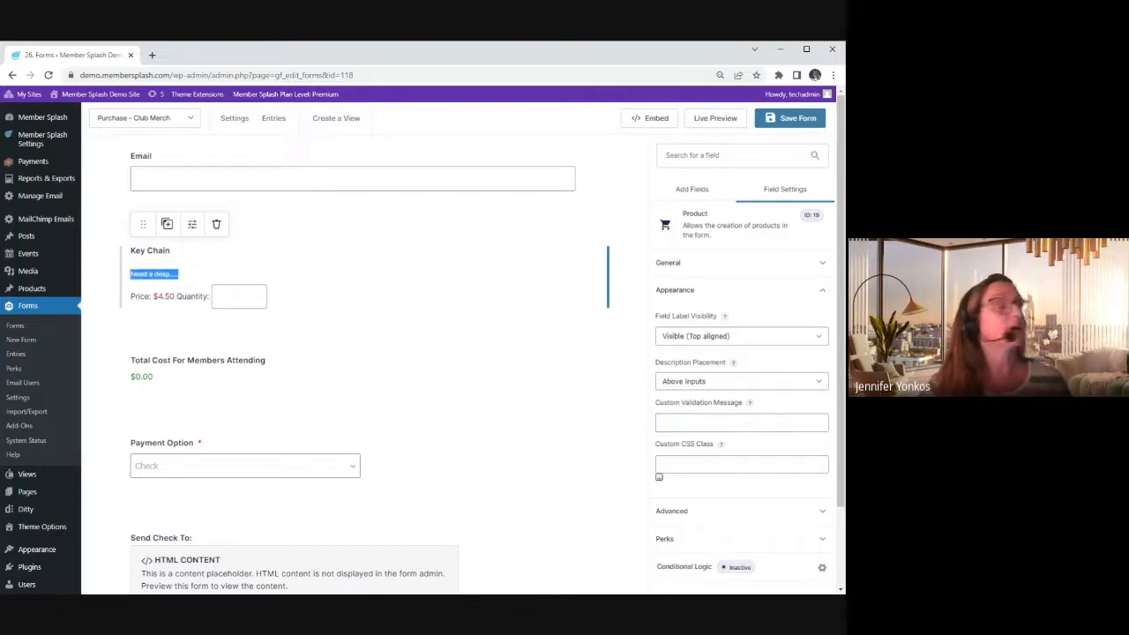
left_click(721, 382)
left_click(718, 407)
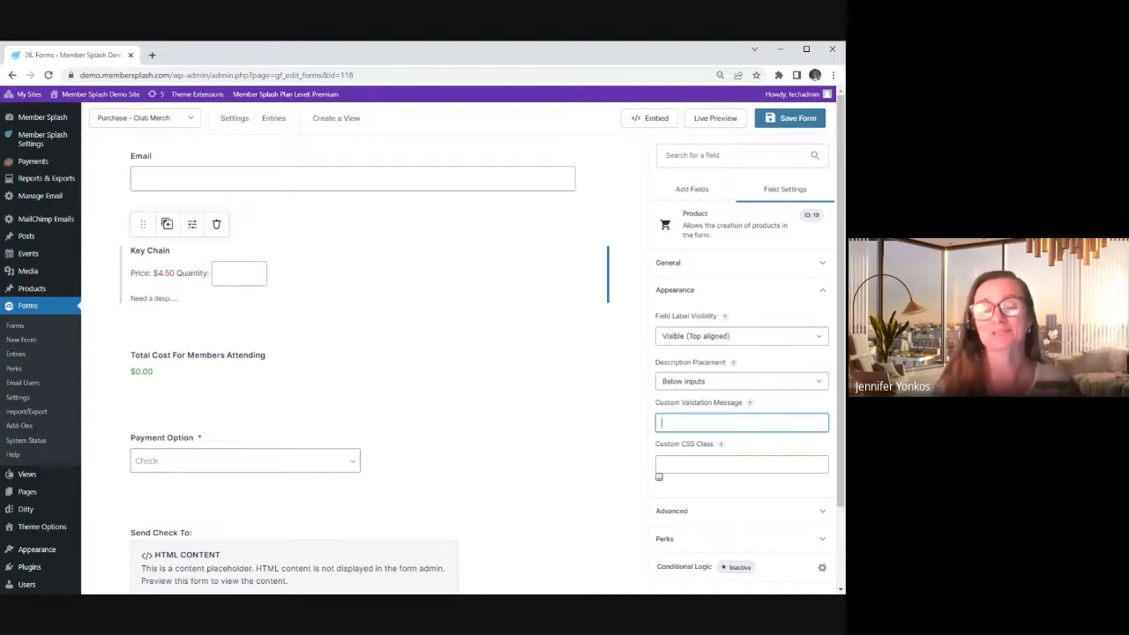
left_click(718, 381)
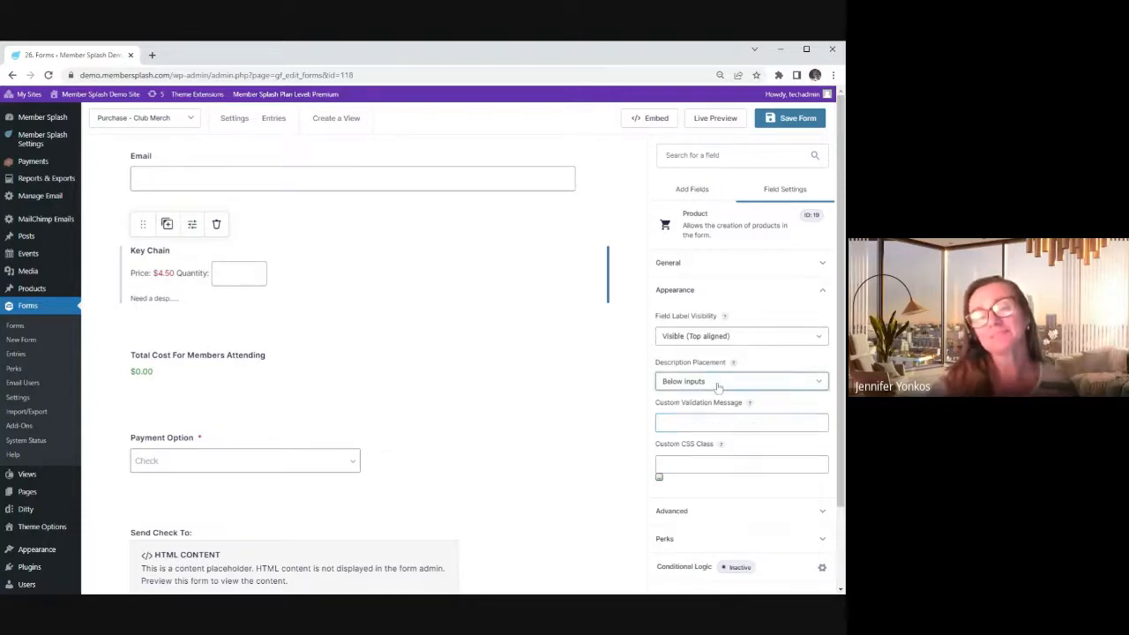
left_click(712, 417)
left_click(716, 420)
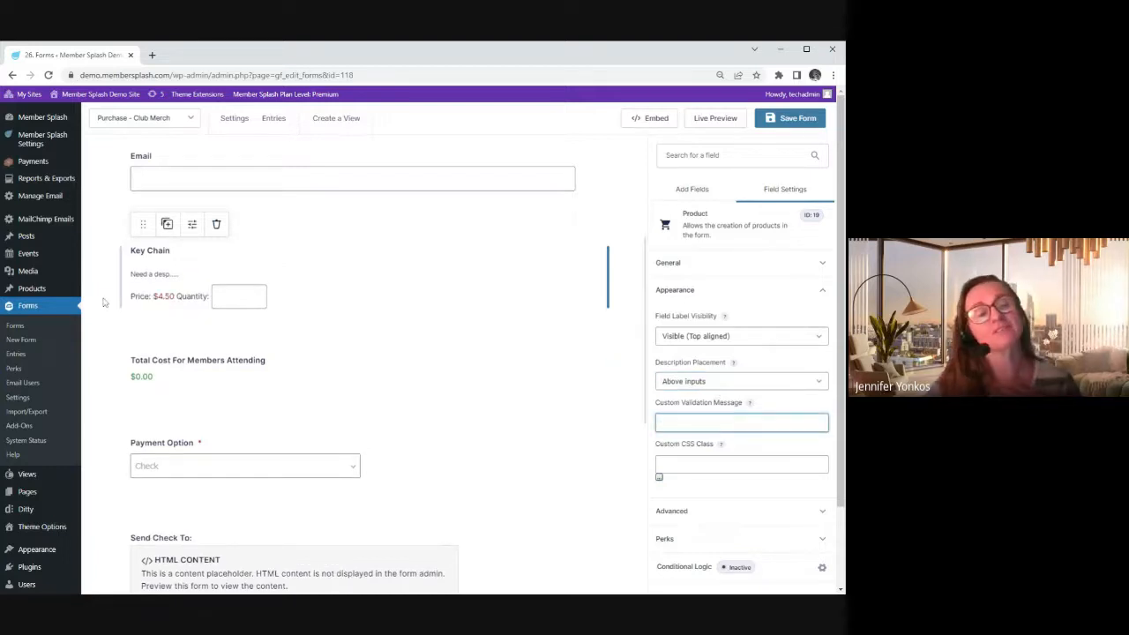
left_click(266, 337)
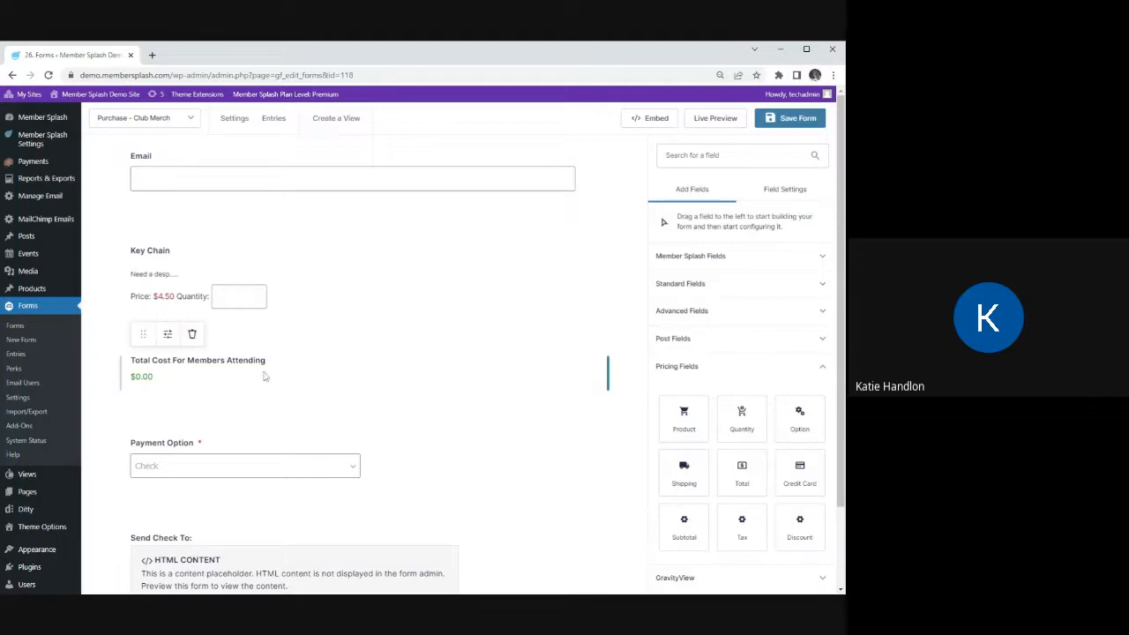
left_click(231, 309)
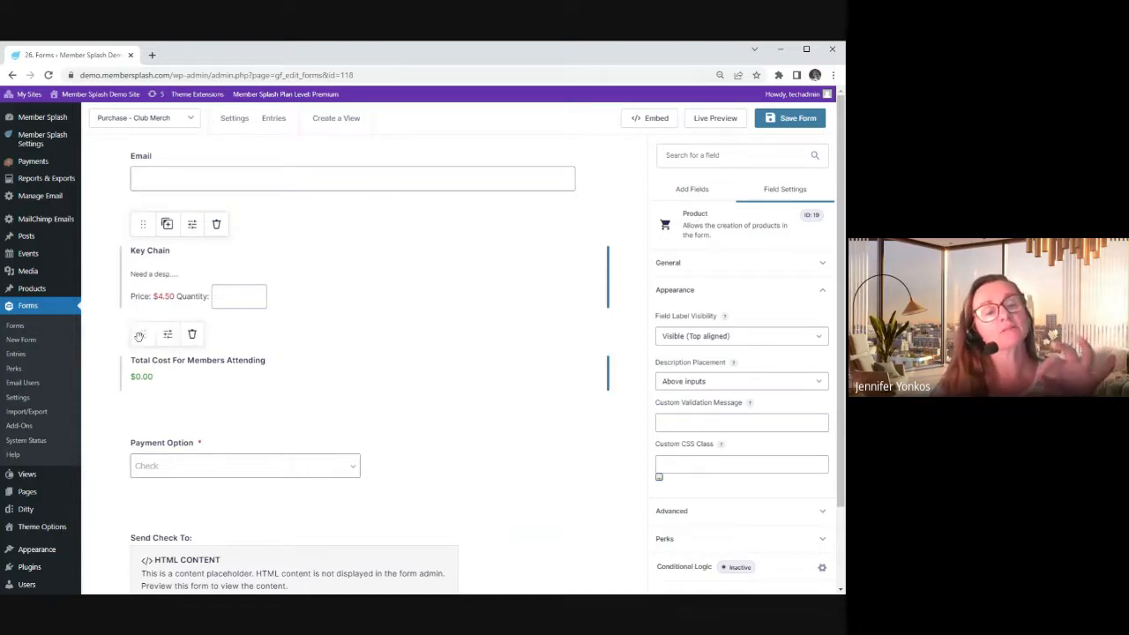
left_click(140, 336)
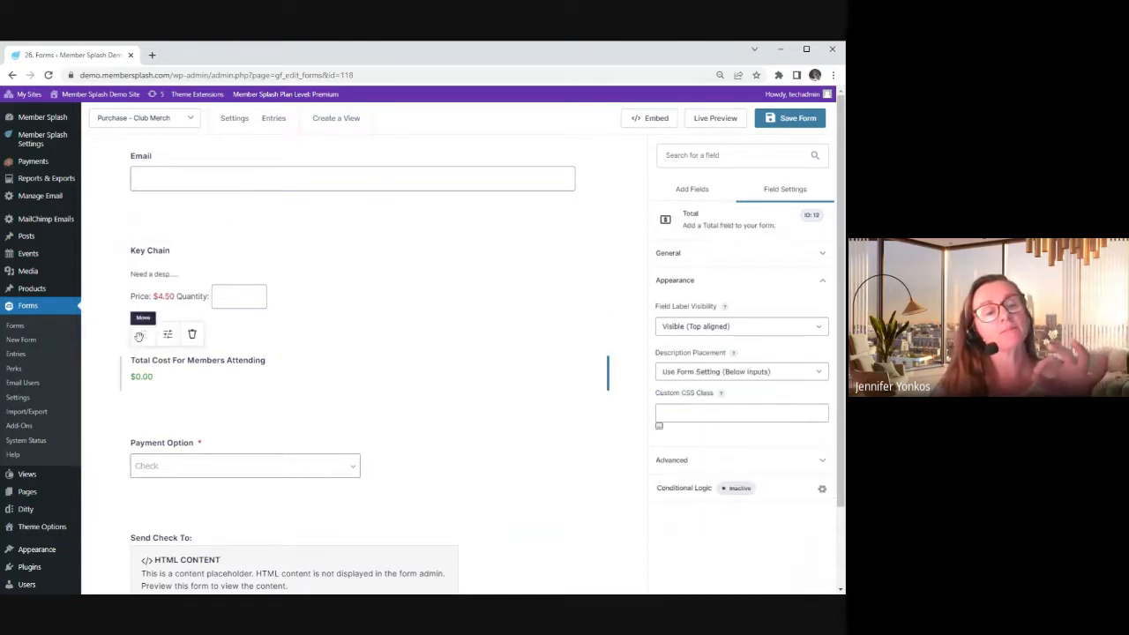
left_click(297, 394)
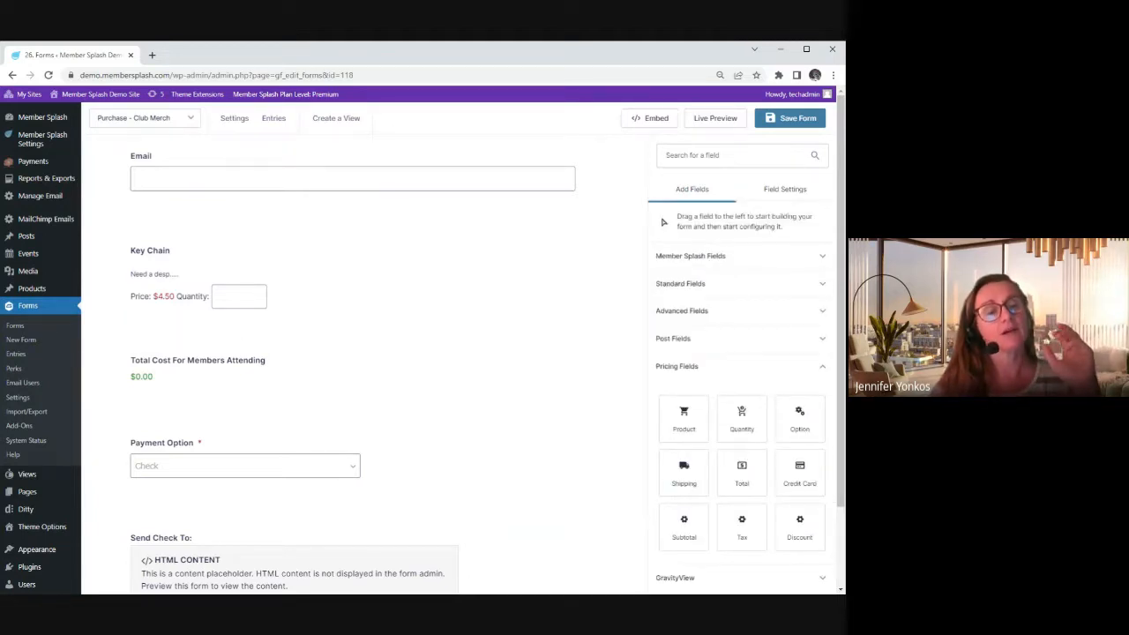
left_click(239, 298)
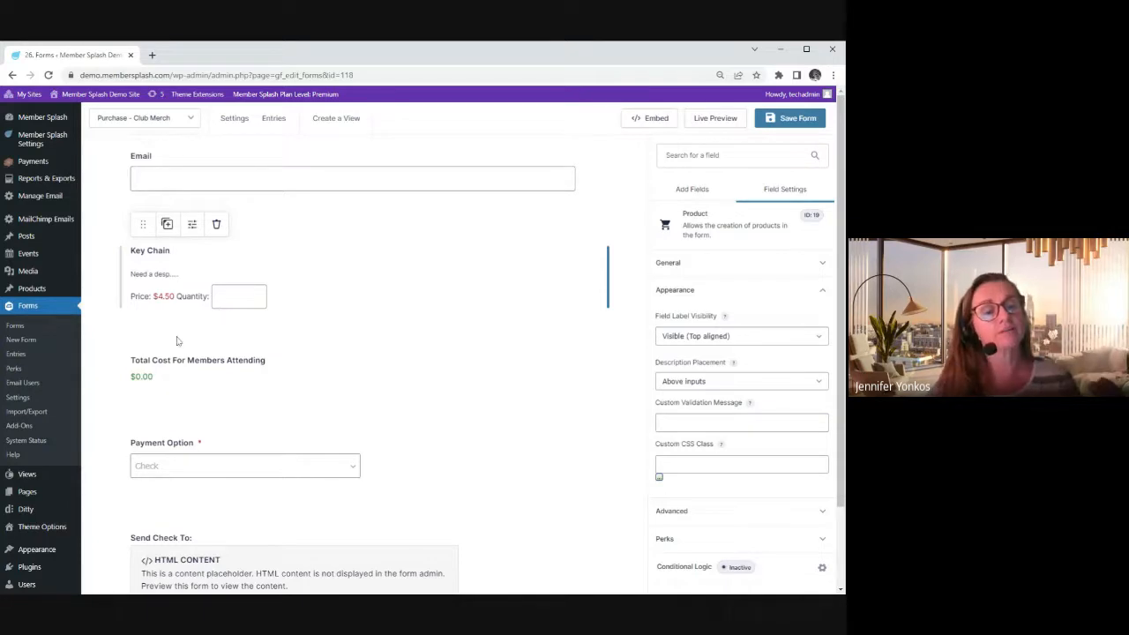
left_click(126, 338)
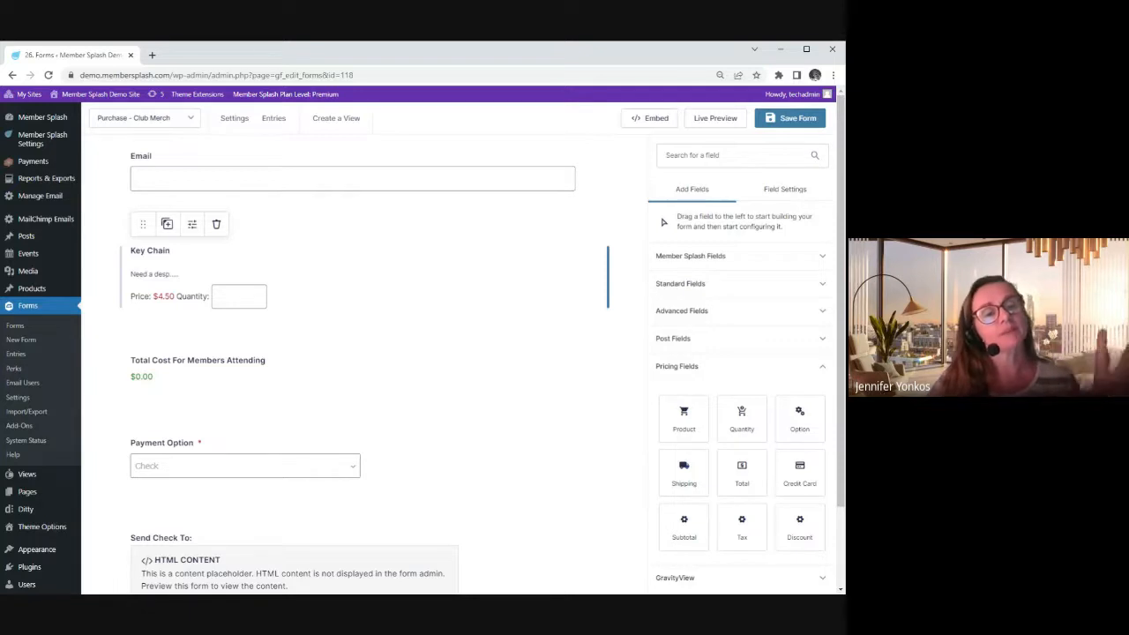
Duplicate the Key Chain product field and change the copy's field label to "Hats"
left_click(167, 226)
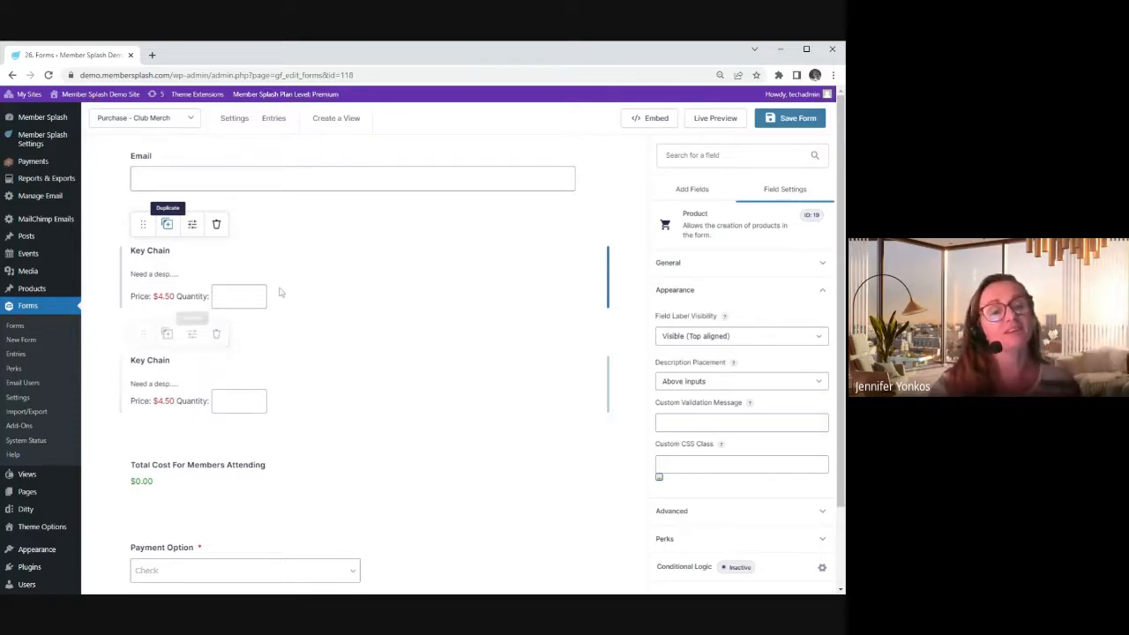
left_click(143, 370)
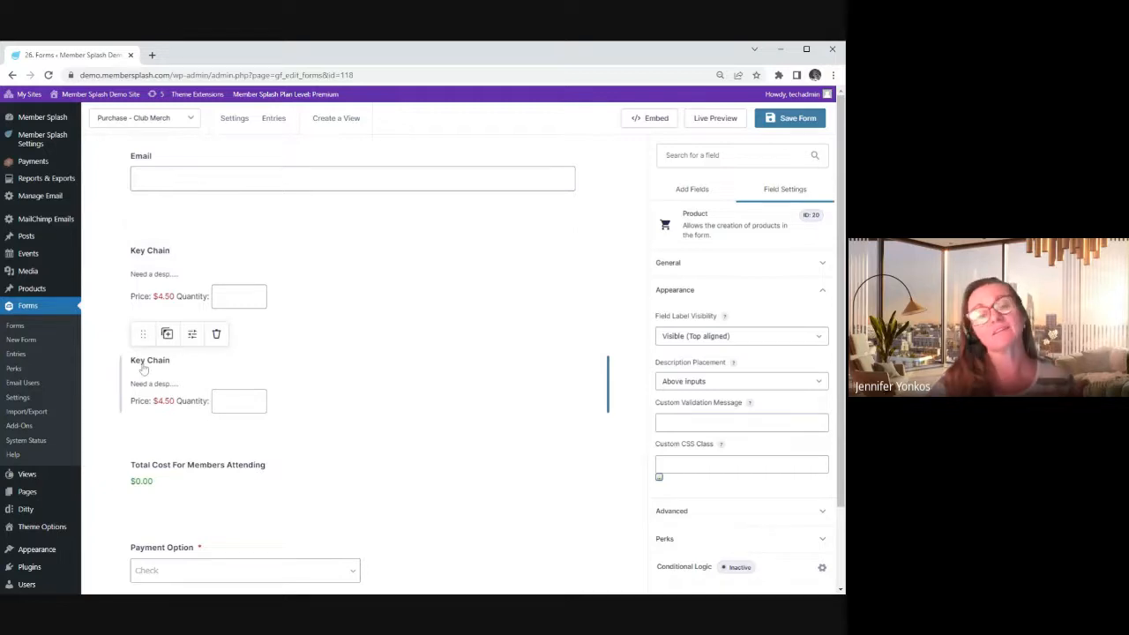
left_click(193, 333)
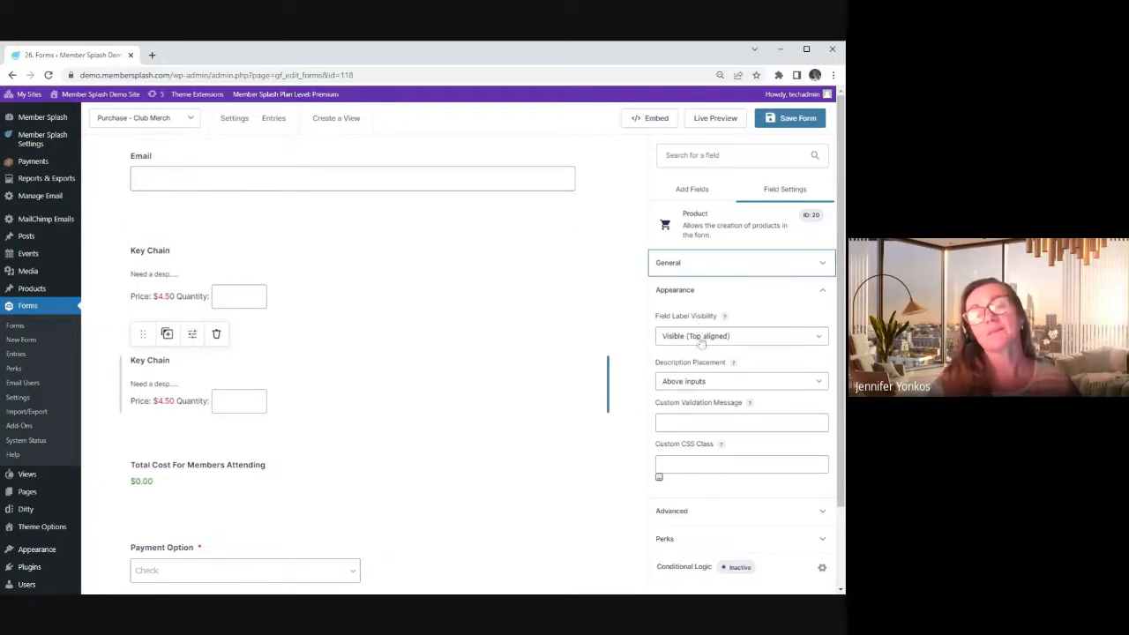
left_click(783, 268)
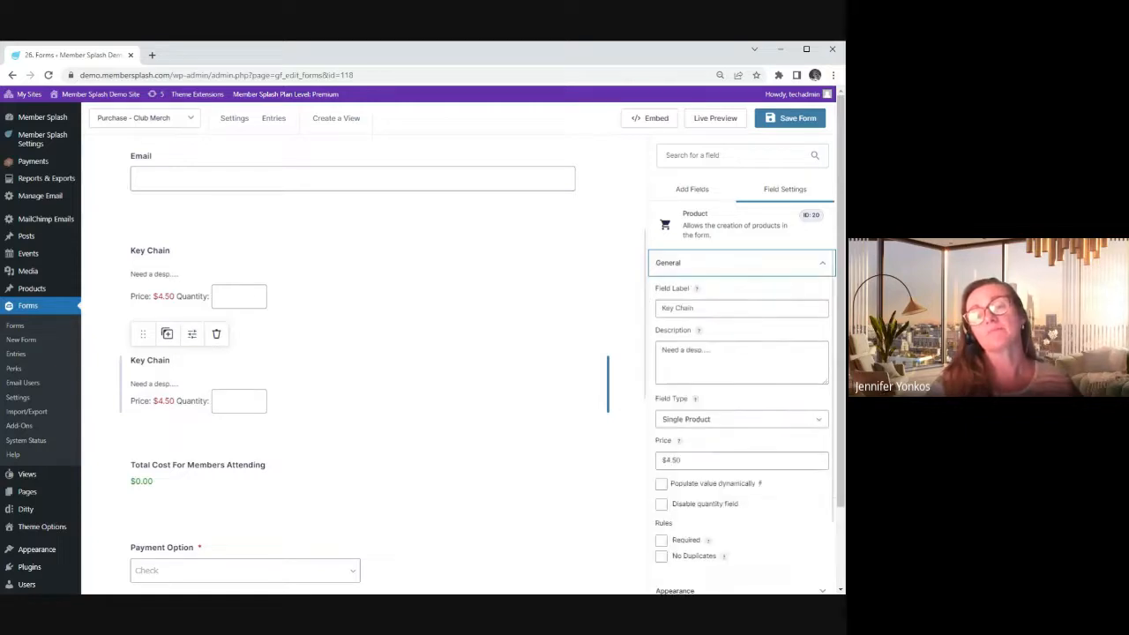
left_click_drag(696, 309, 660, 309)
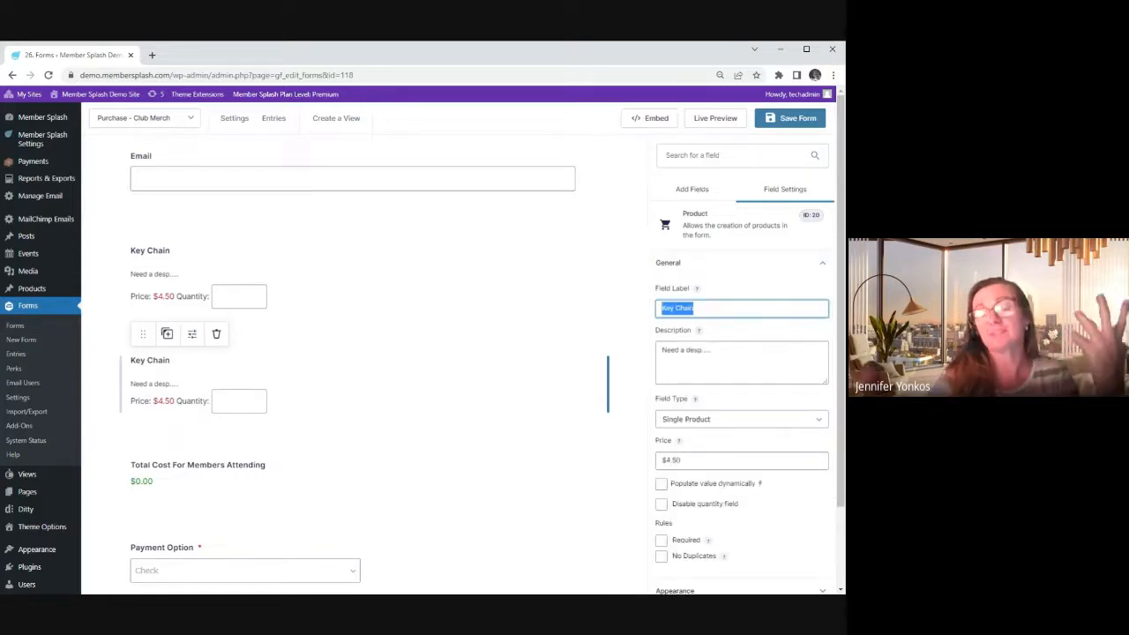
type("Hats")
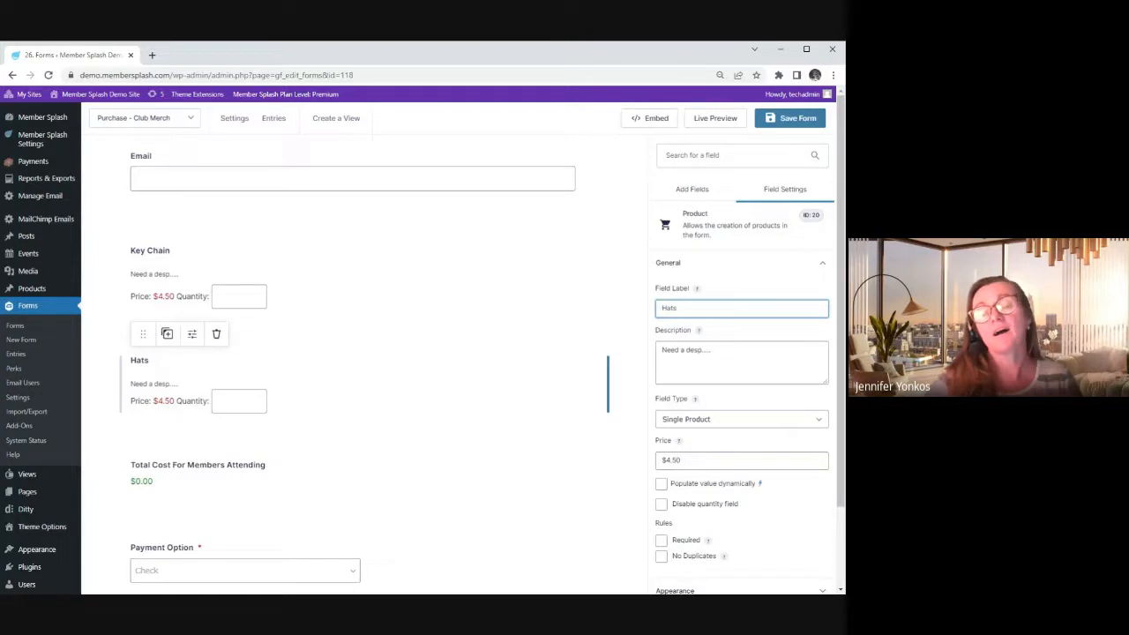
Replace the Hats product's description with "Need to keep your head dry"
left_click_drag(715, 350, 660, 351)
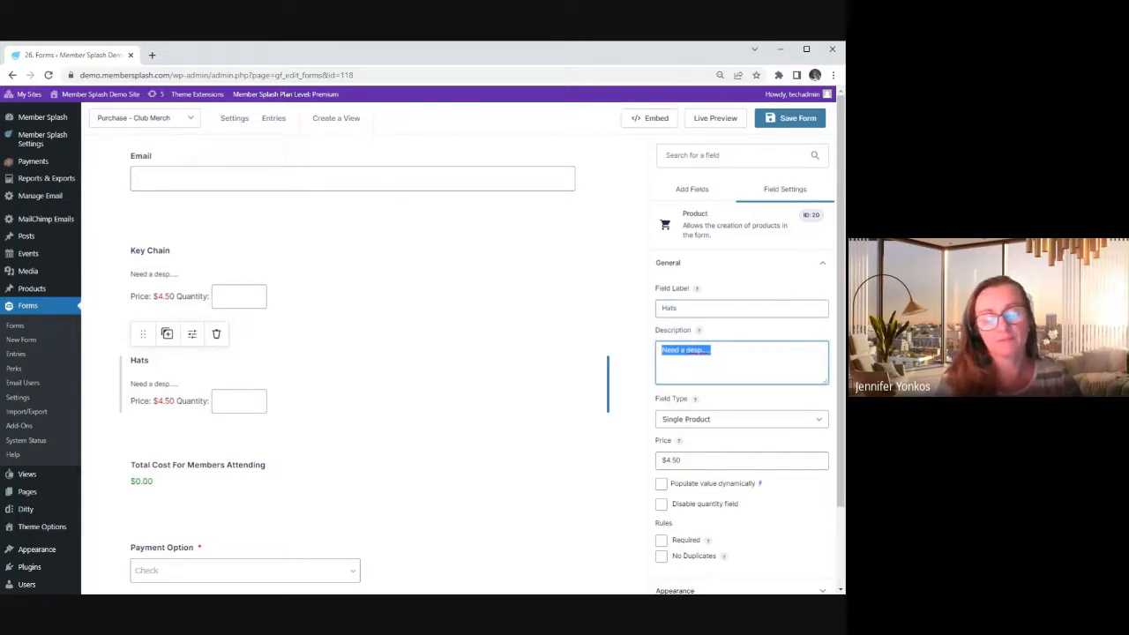
type("Need to")
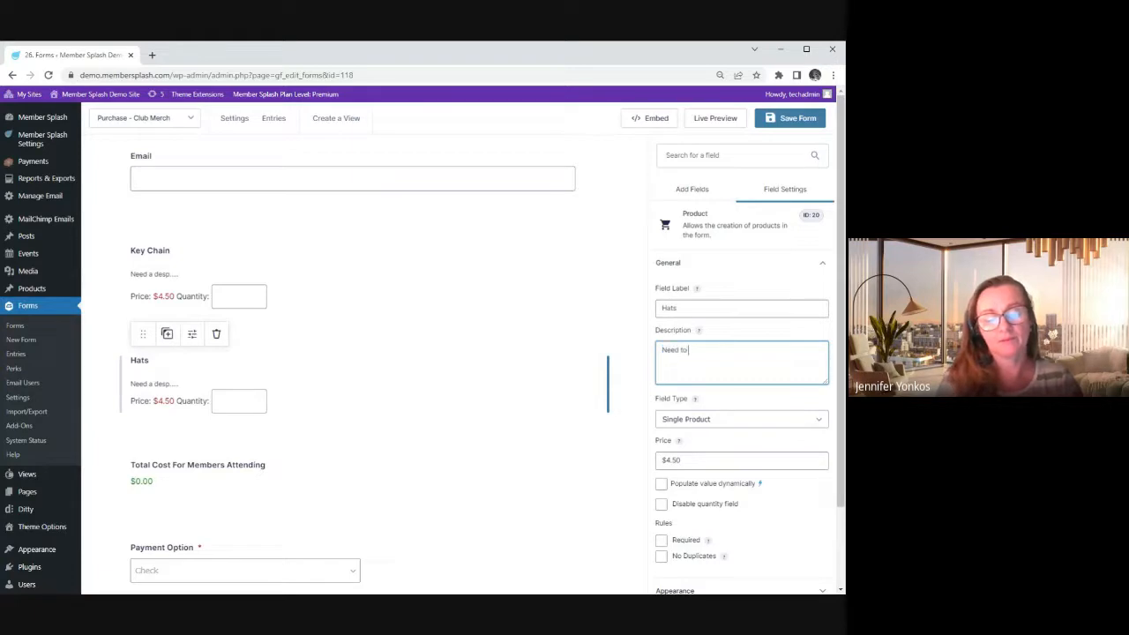
type(" keep you")
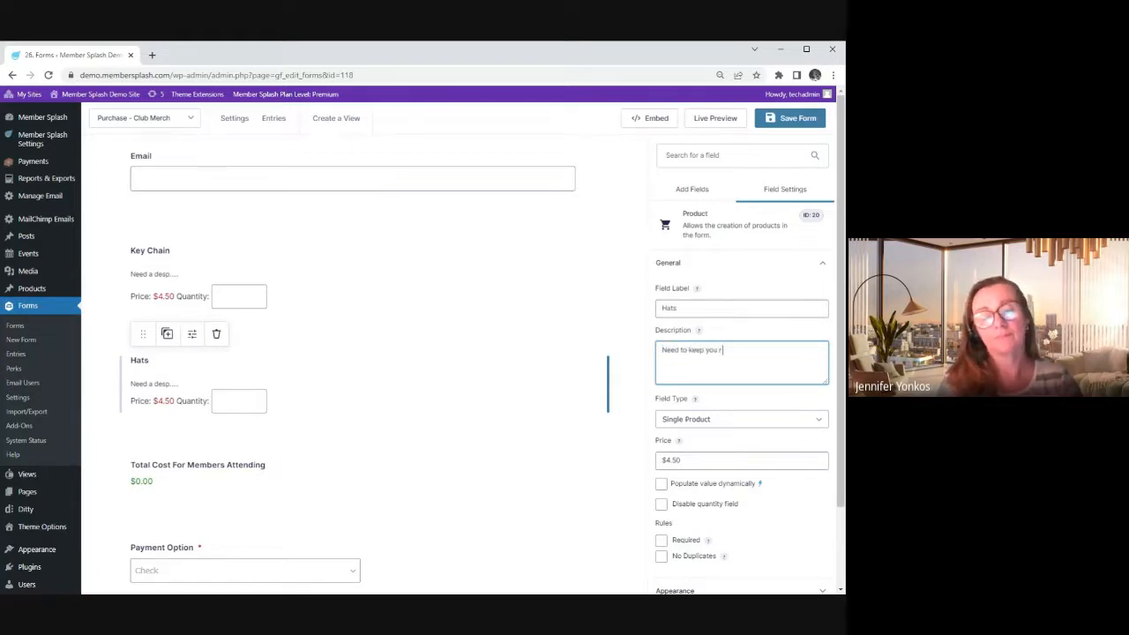
type("r he")
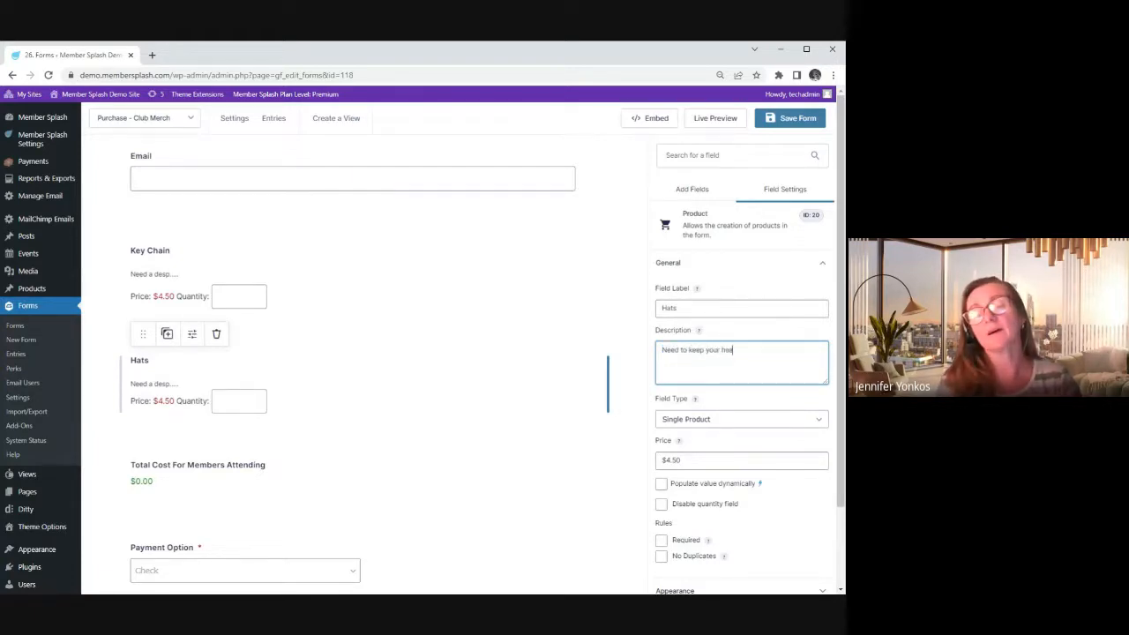
type("a")
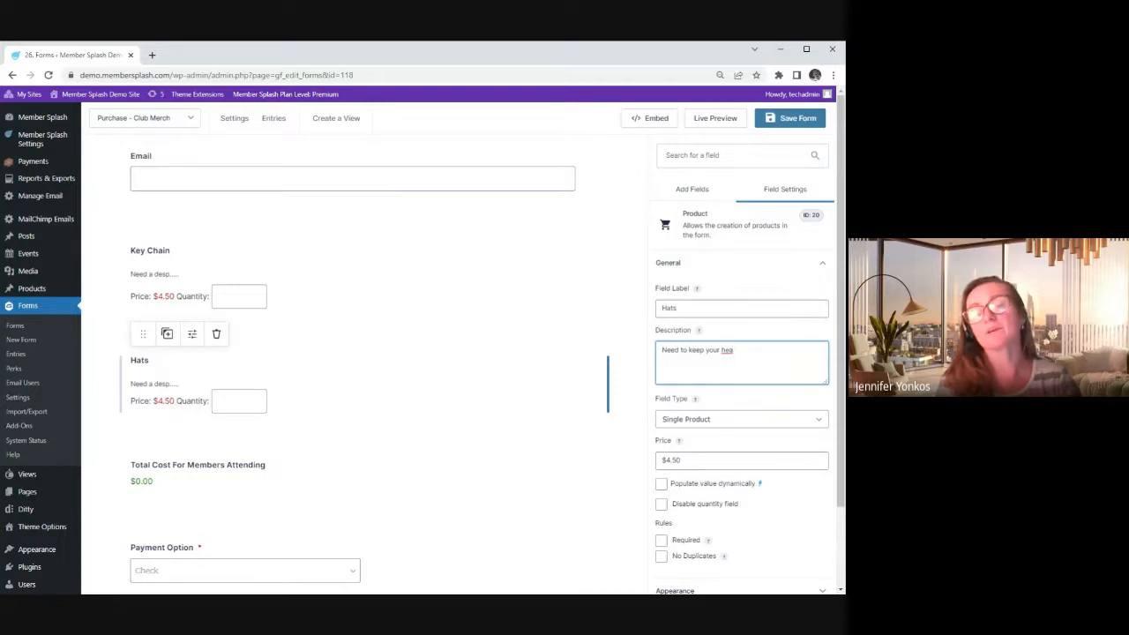
type("d d")
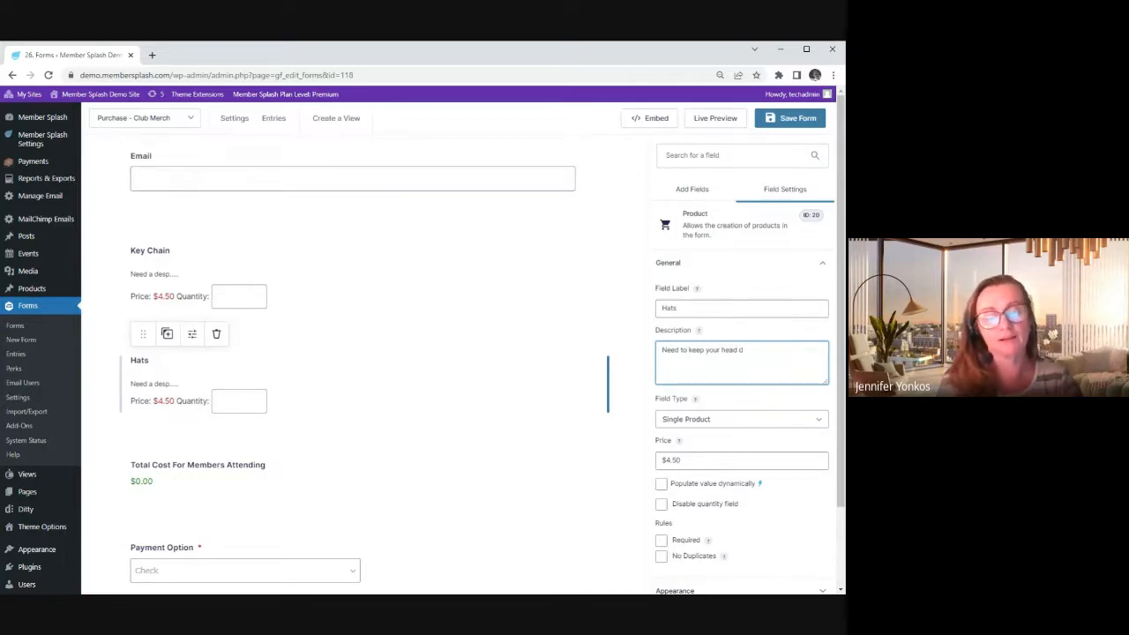
type("ry")
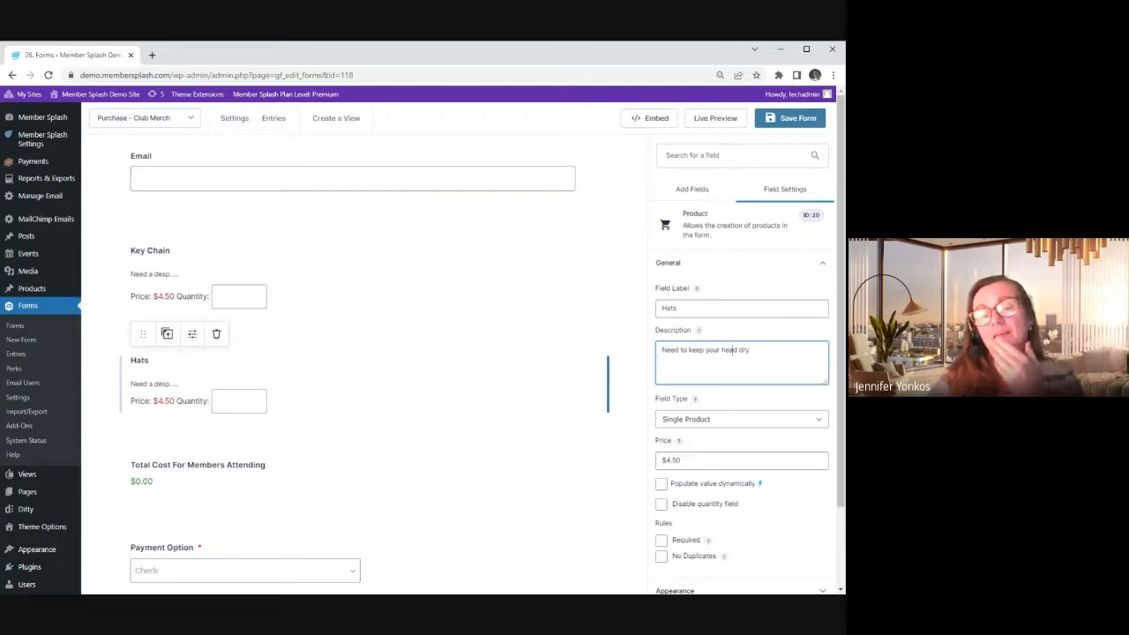
Set the Hats product's price to $15.50, keeping the field type as Single Product
left_click(666, 460)
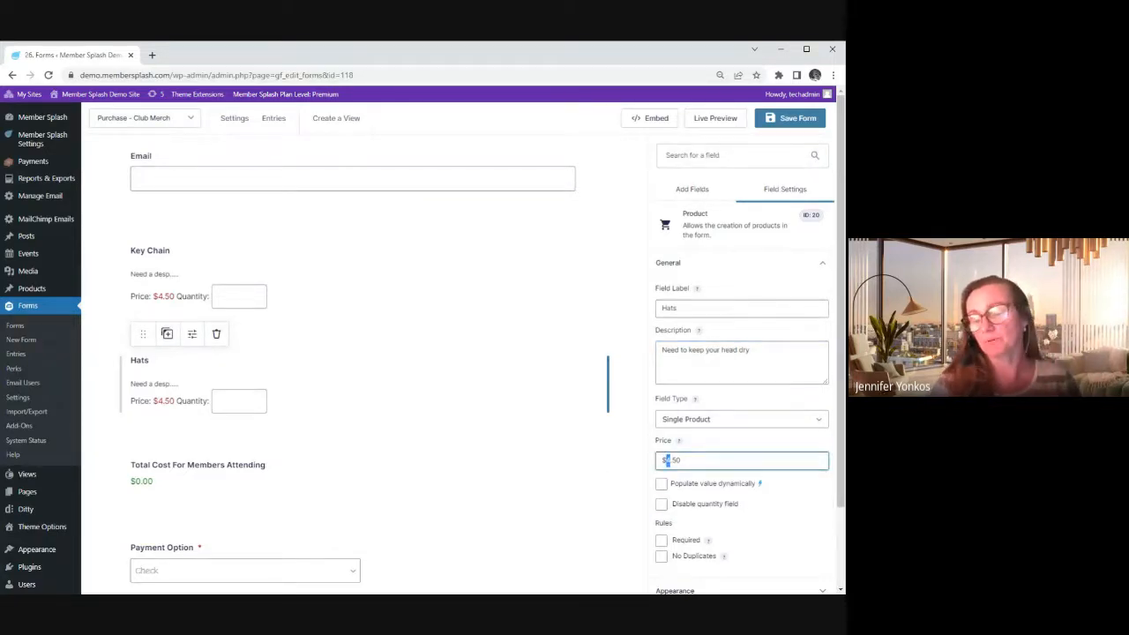
type("15")
left_click(738, 419)
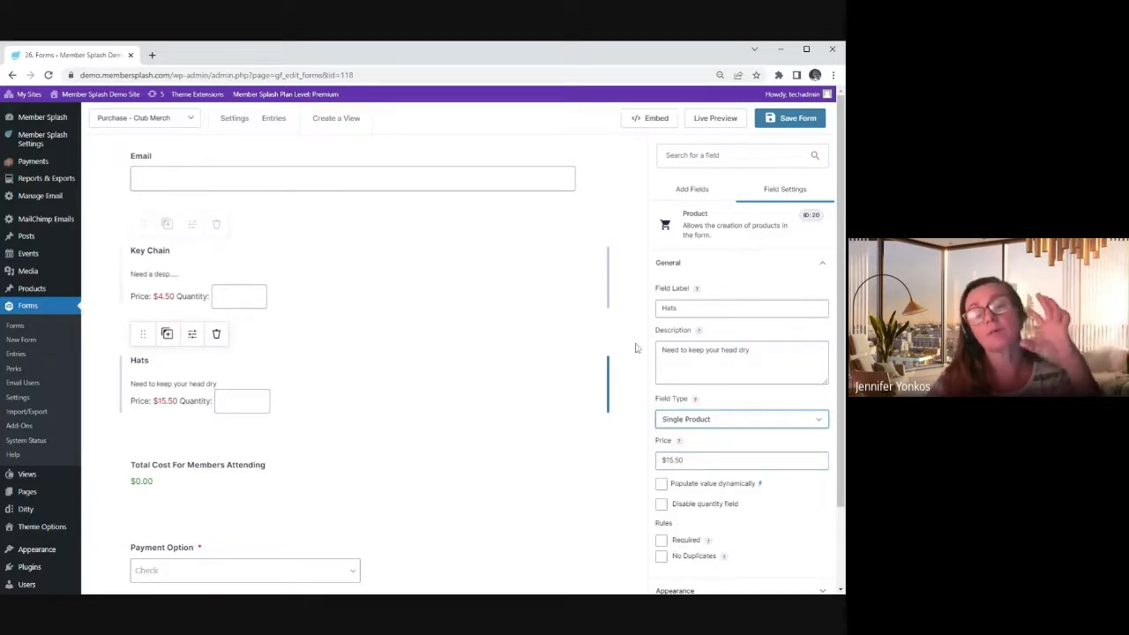
Add a blank Product pricing field between Hats and Total Cost For Members Attending, and delete it again
left_click(629, 405)
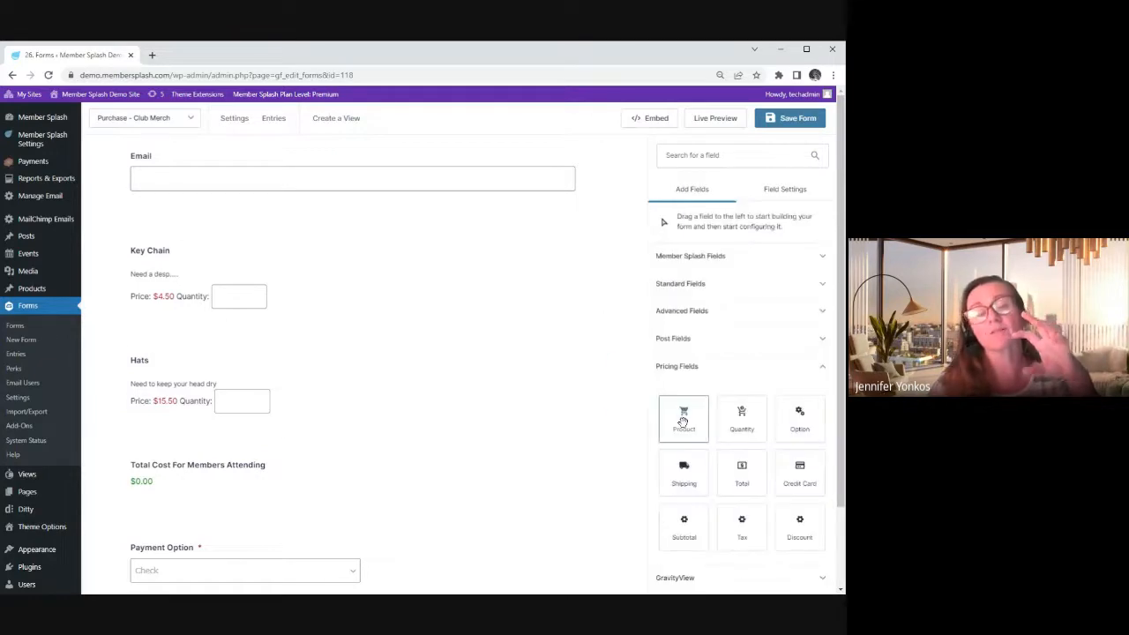
left_click_drag(677, 417, 270, 433)
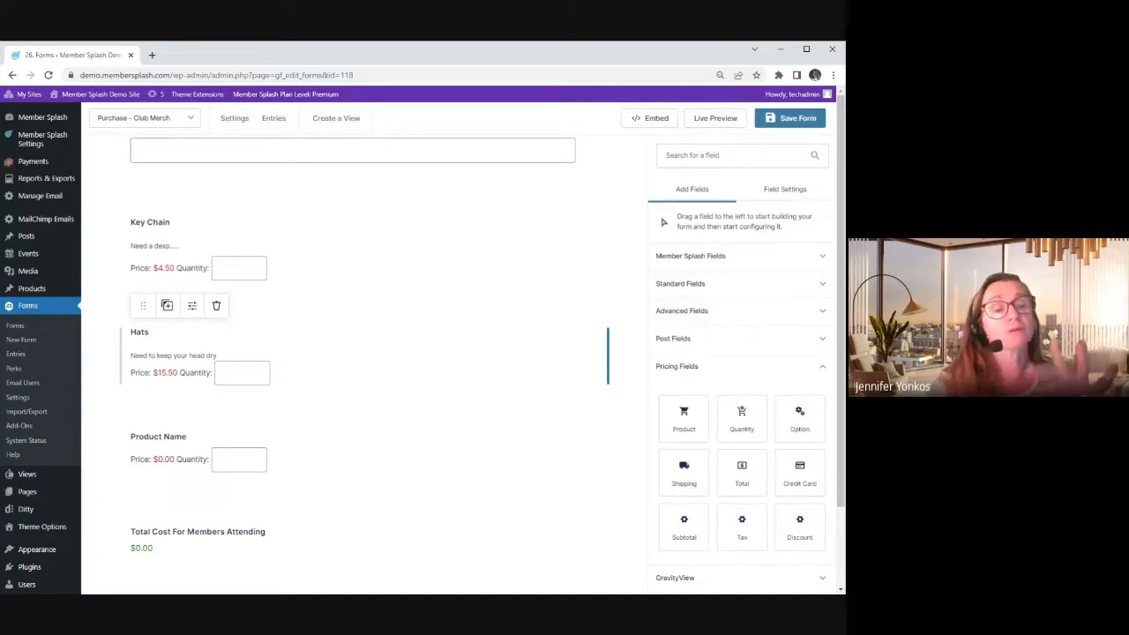
left_click(142, 447)
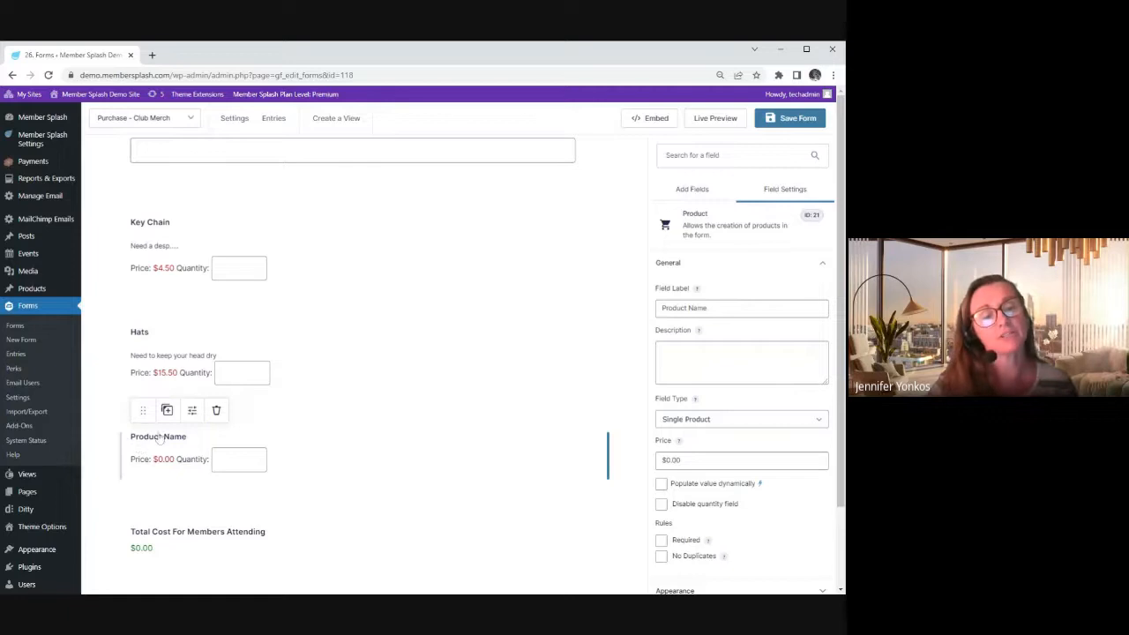
left_click(216, 411)
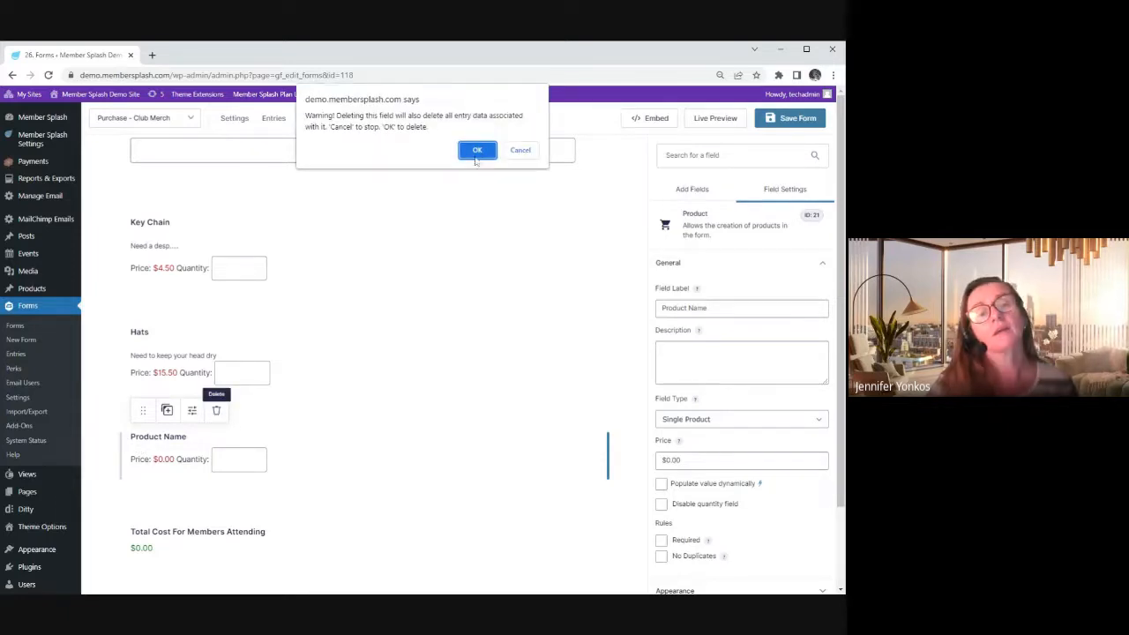
key("Return")
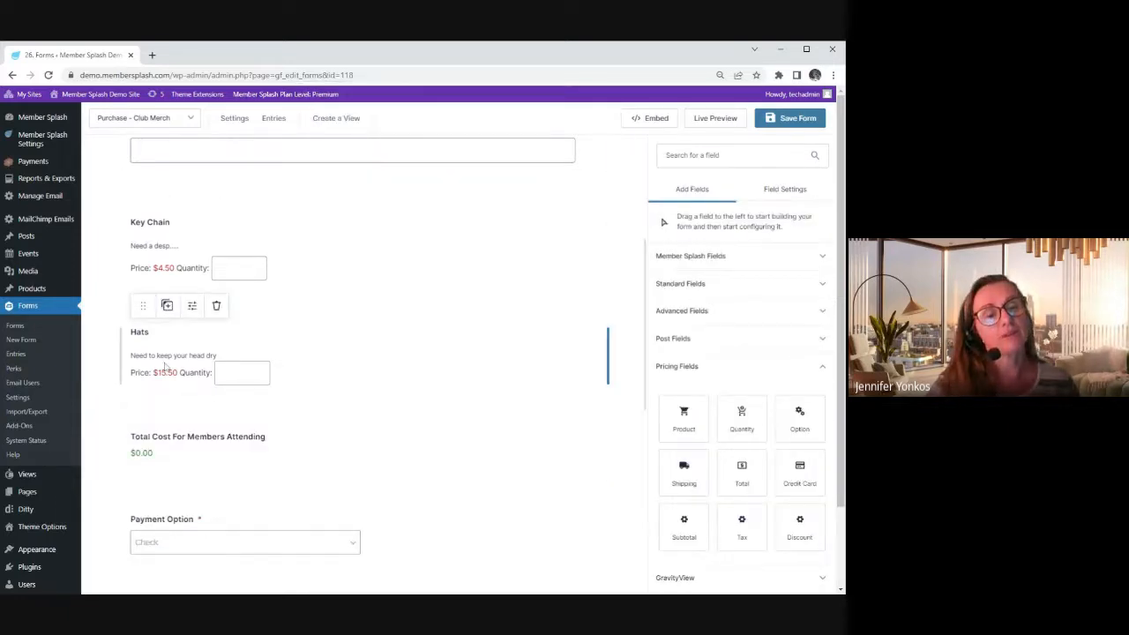
Duplicate the Hats product field and change the copy's field label to "Water Bottle"
left_click(167, 305)
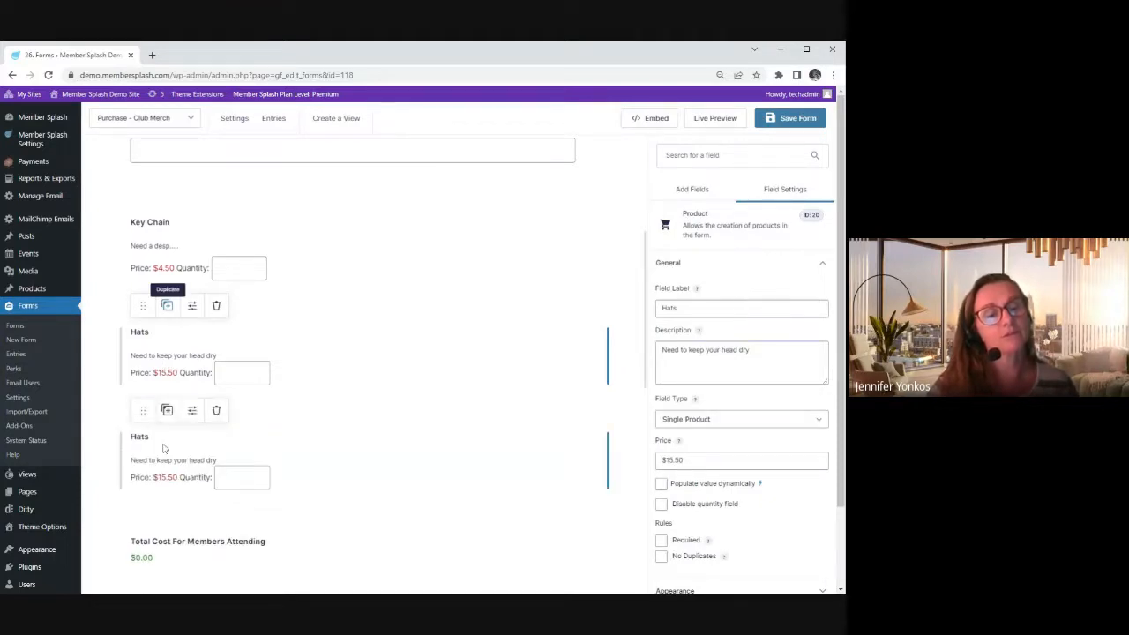
left_click(181, 445)
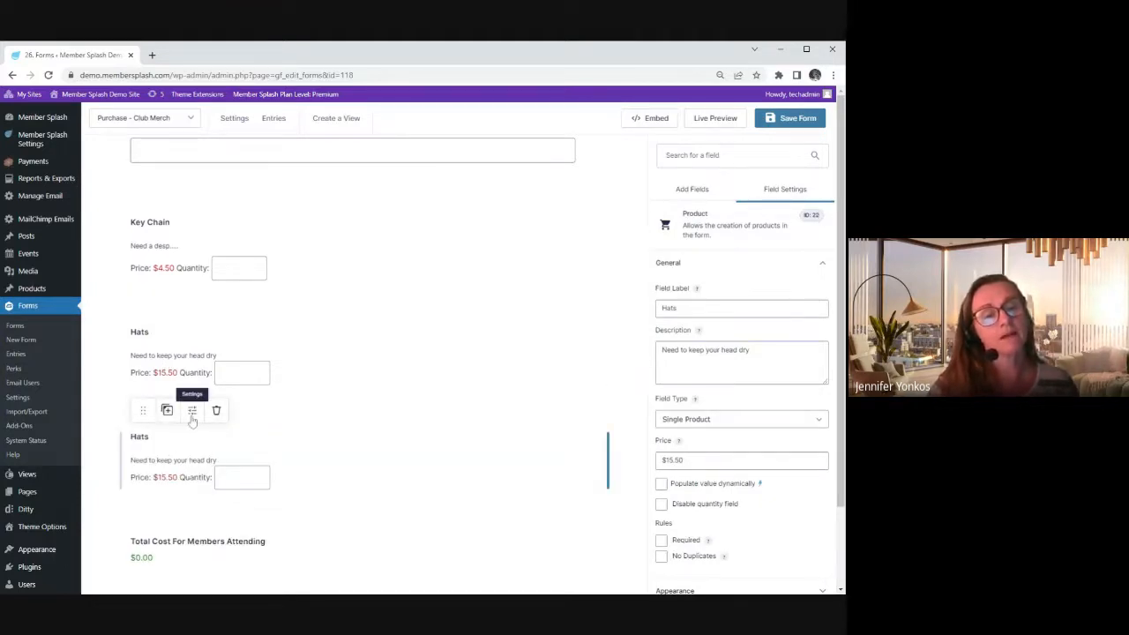
left_click(196, 411)
left_click_drag(682, 309, 628, 308)
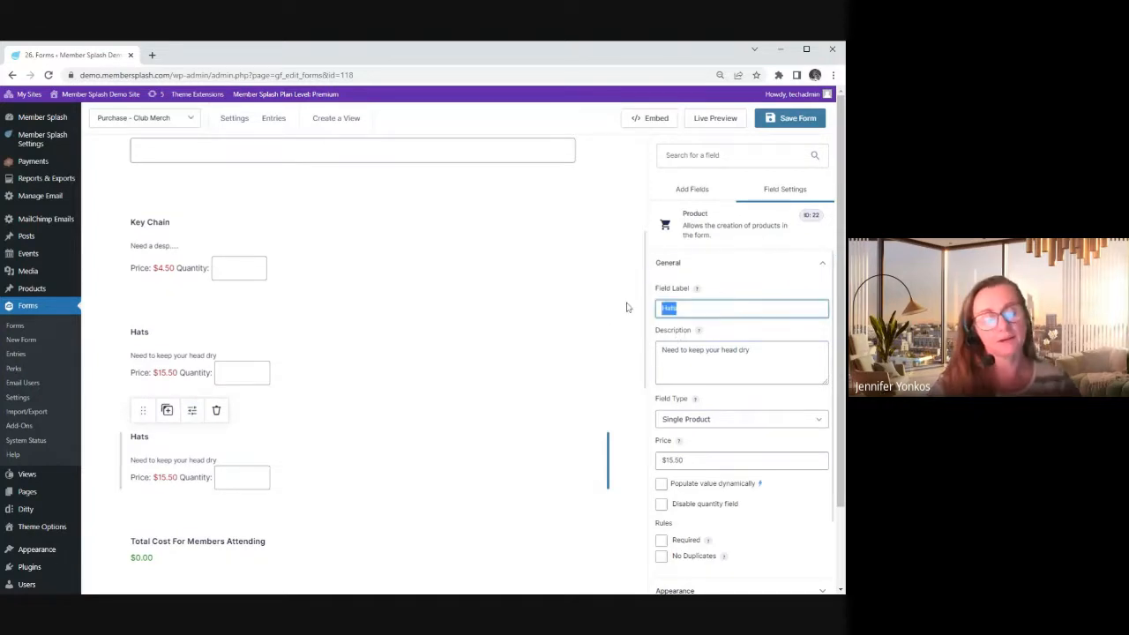
type("War")
key("BackSpace")
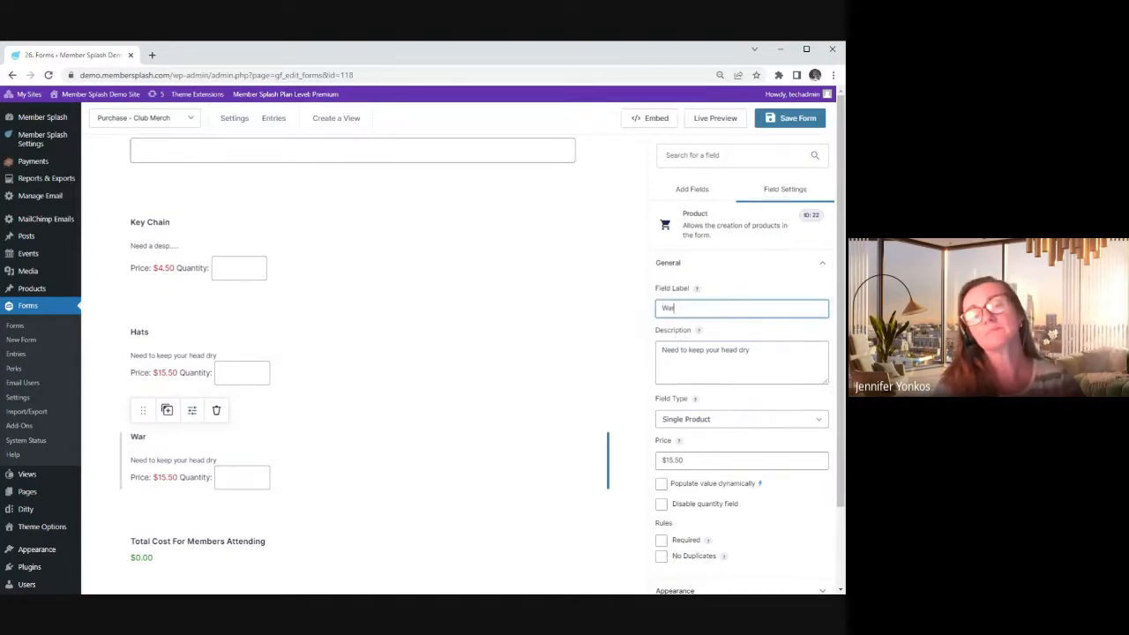
type("ter Bottle")
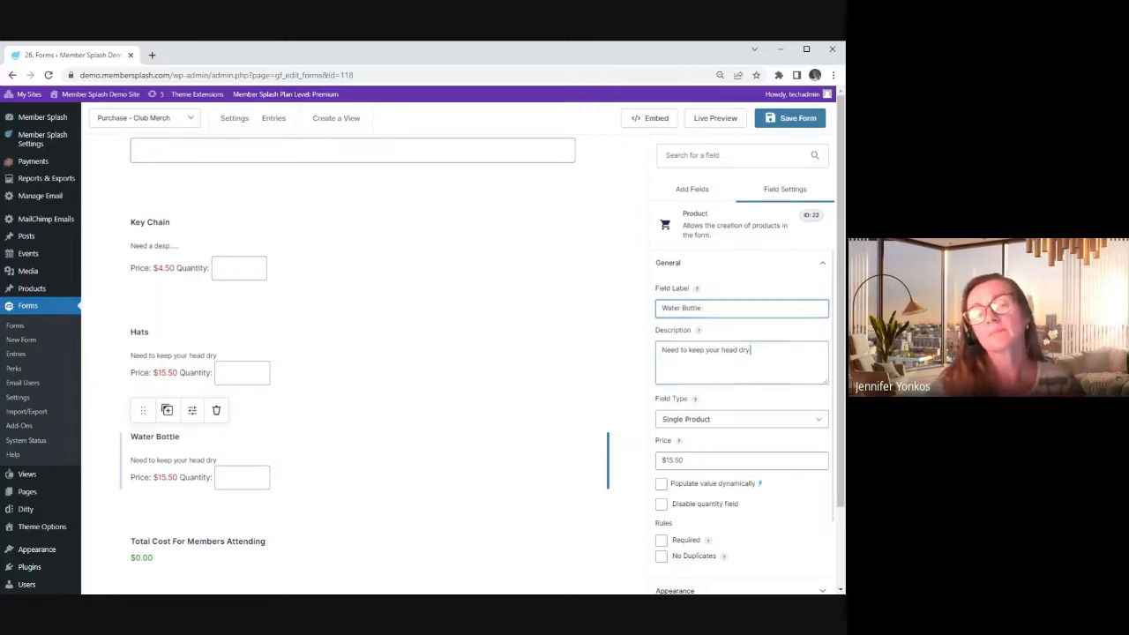
Replace the Water Bottle product's description with "none needed"
left_click_drag(752, 351, 640, 348)
type("none neede")
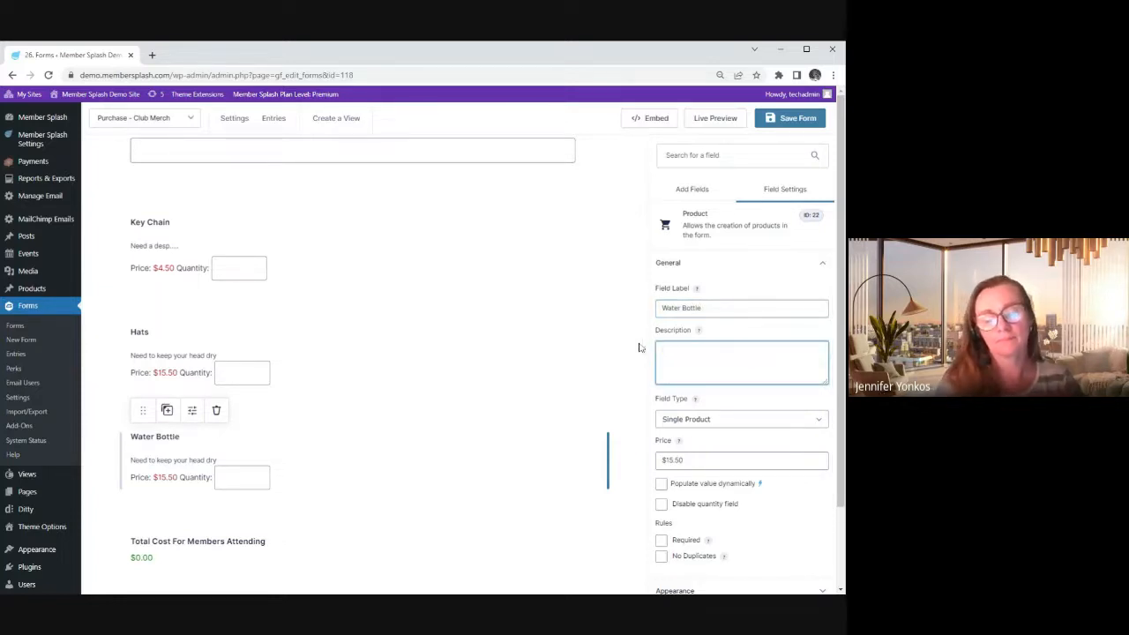
type("d")
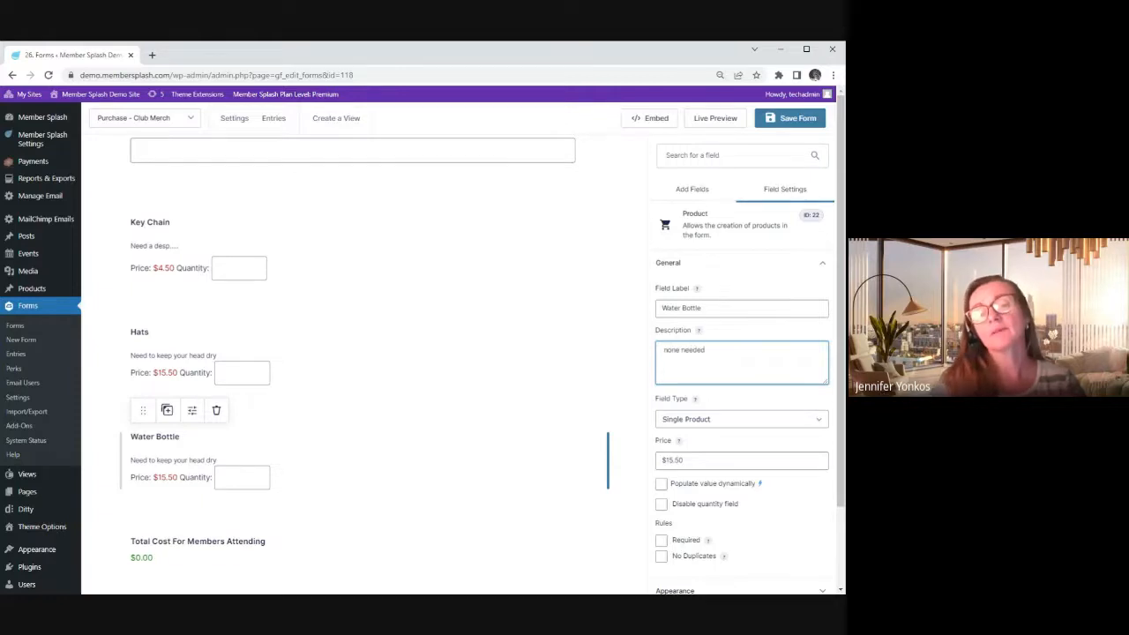
Set the Water Bottle product's price to $7.50
left_click(668, 460)
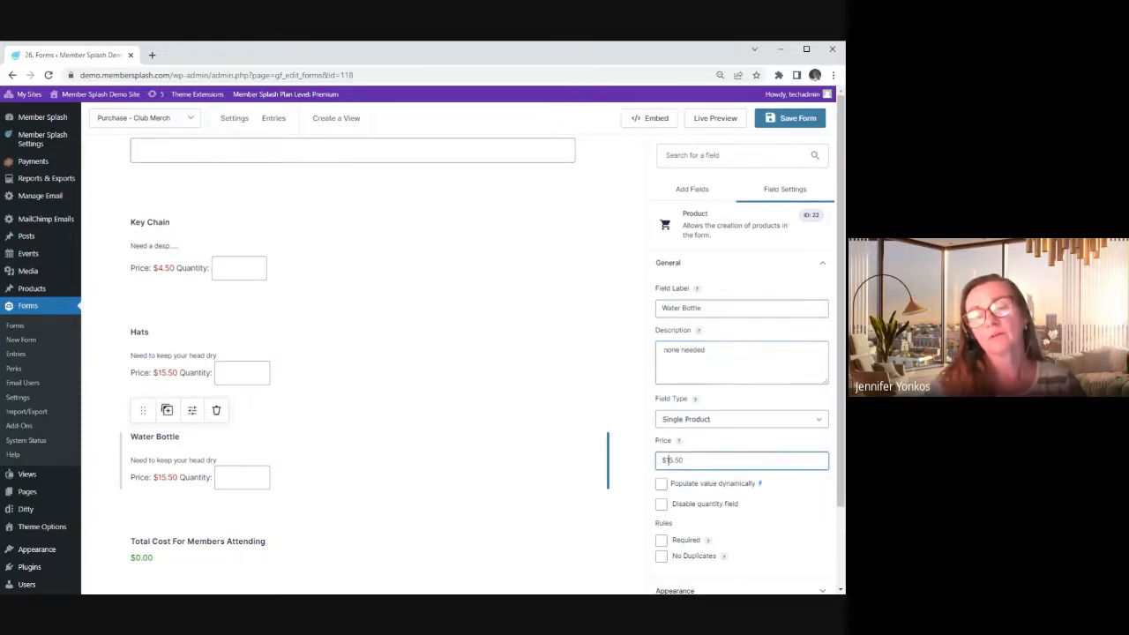
key("BackSpace")
key("Delete")
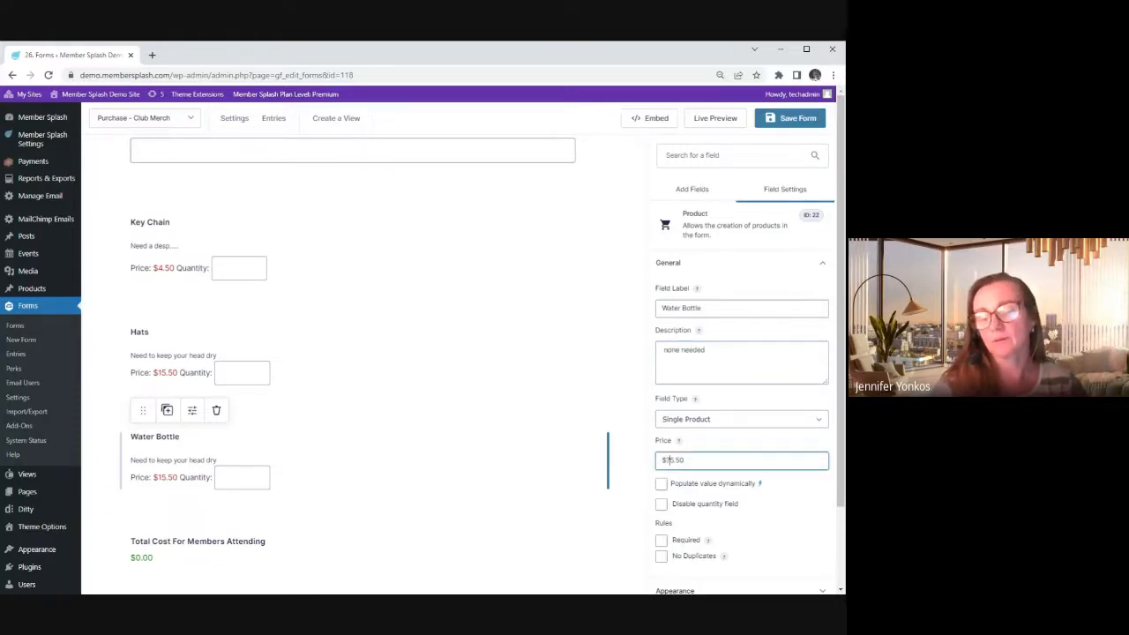
type("7")
left_click(517, 472)
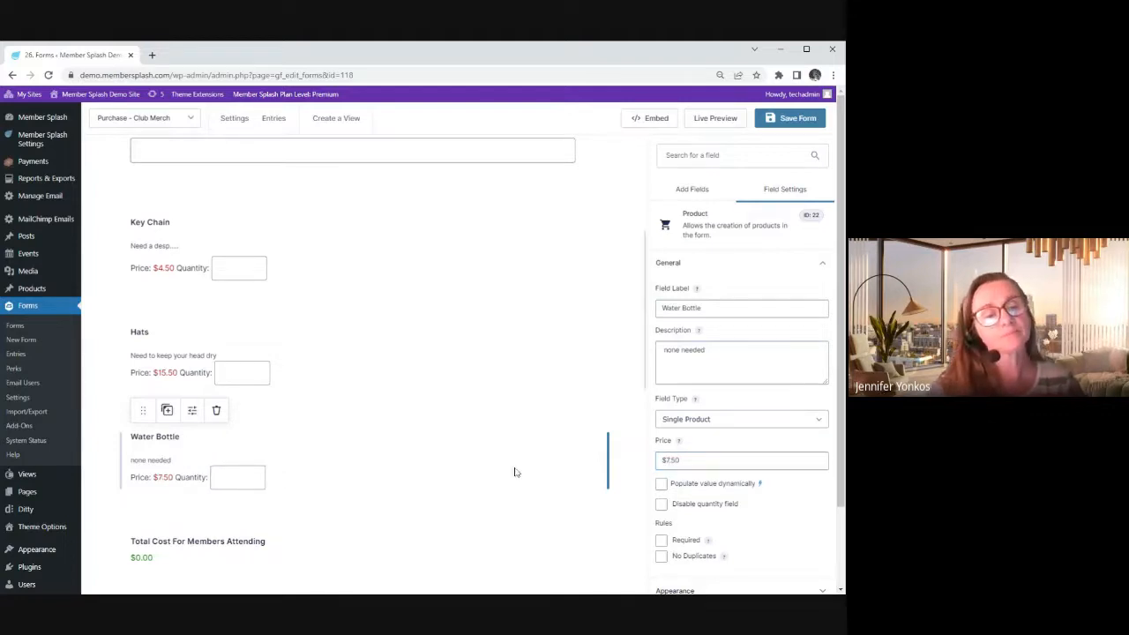
scroll(395, 312, "down", 1)
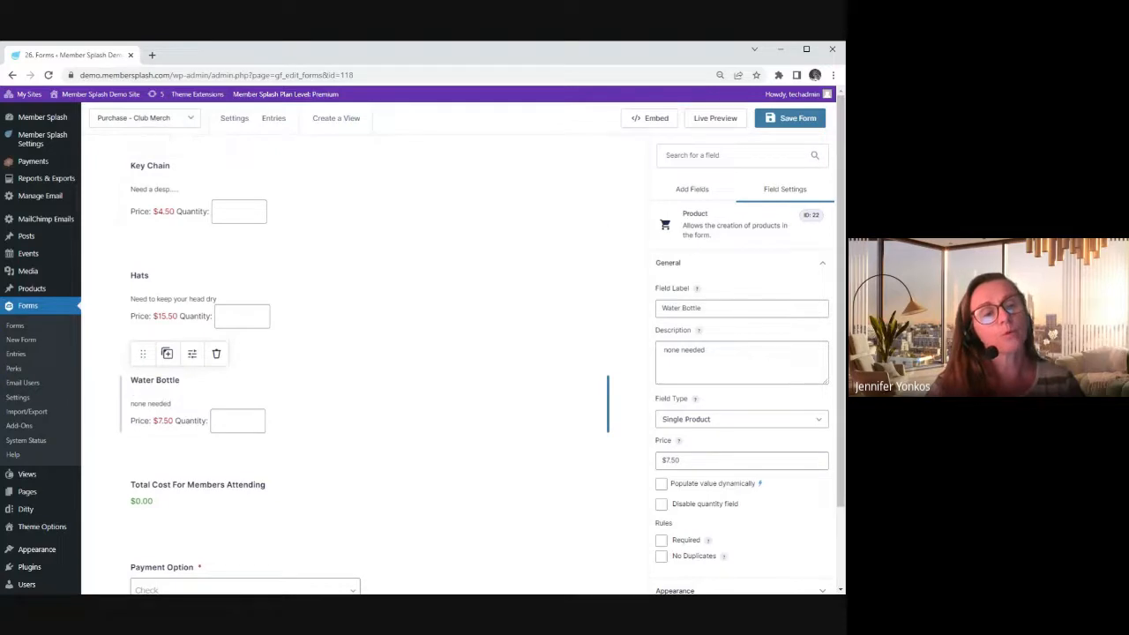
left_click(141, 117)
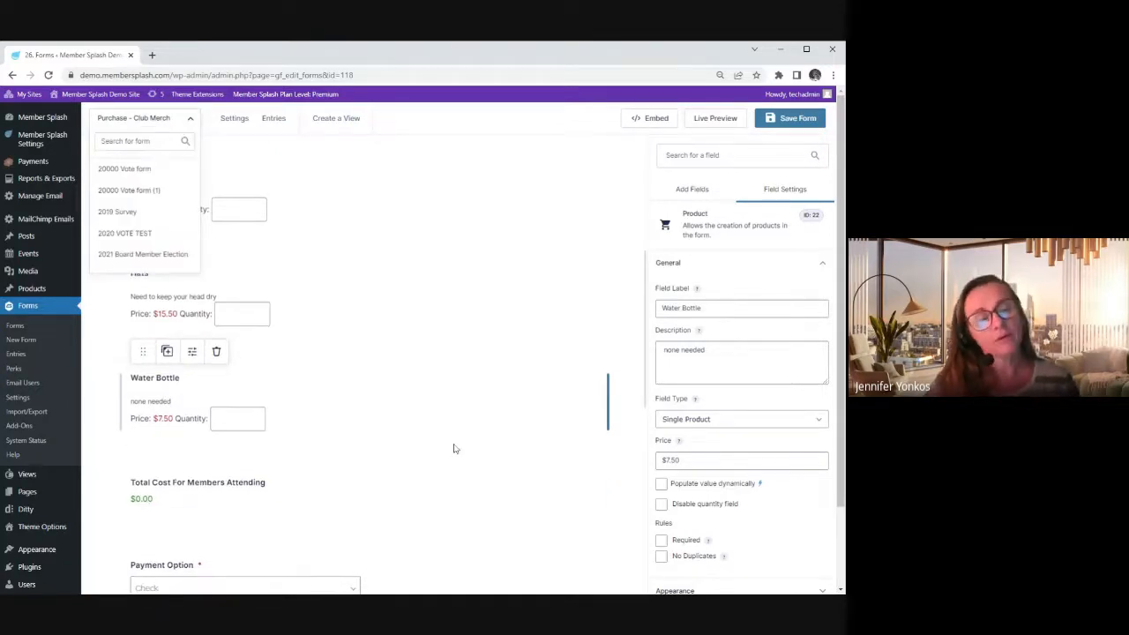
scroll(454, 450, "down", 3)
scroll(449, 459, "up", 3)
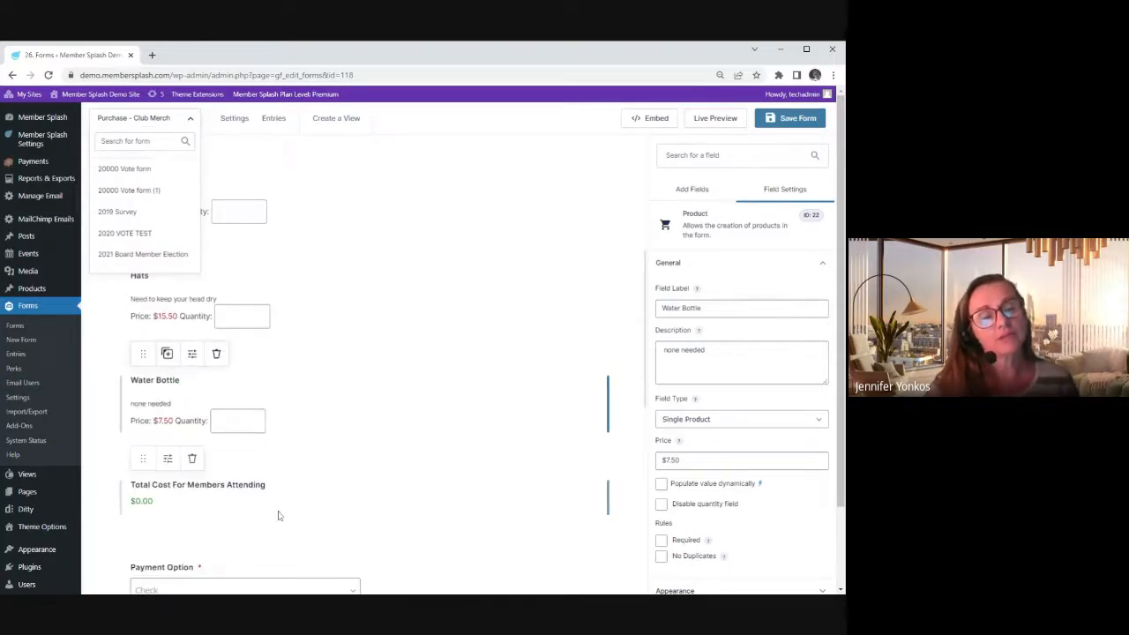
scroll(455, 436, "down", 3)
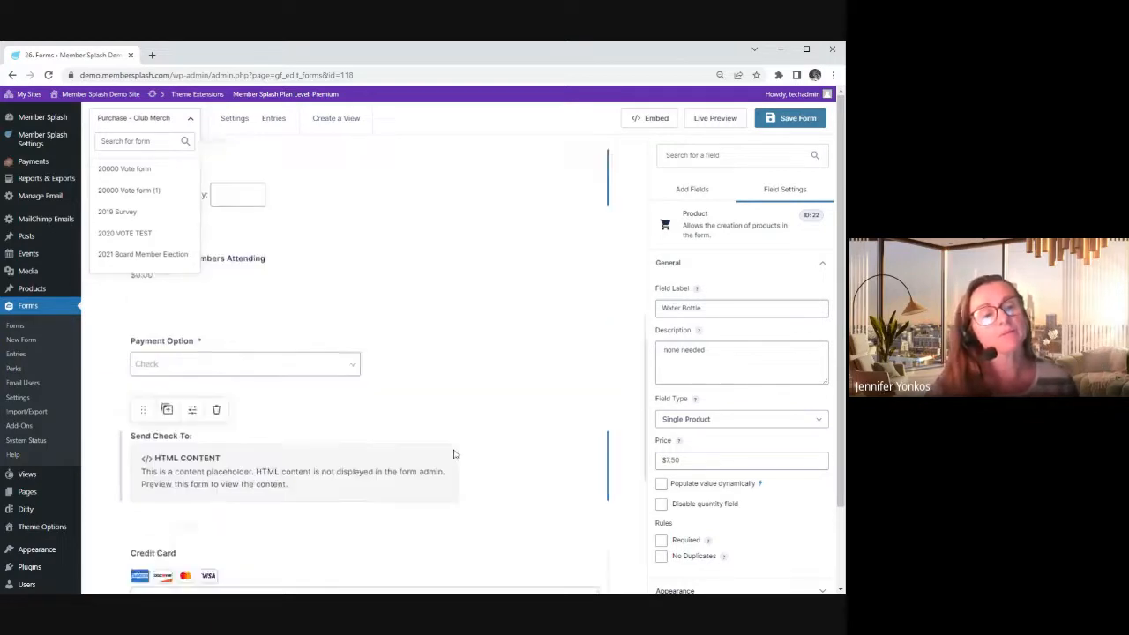
scroll(453, 450, "up", 2)
Shorten the field label of the Total Cost For Members Attending field to "Total Cost"
left_click(179, 392)
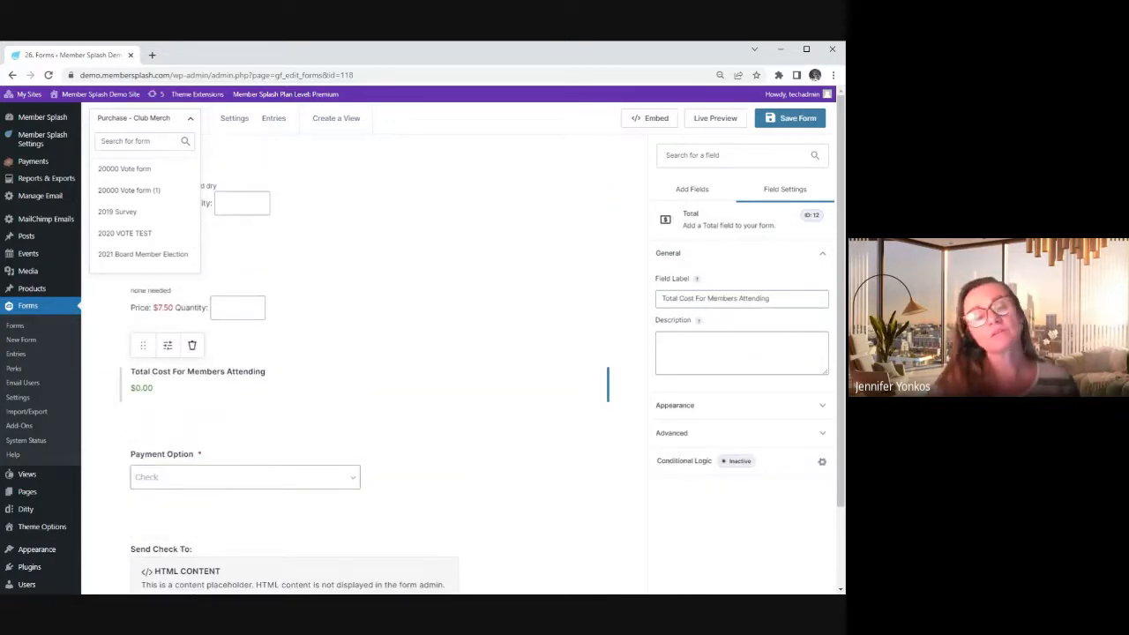
left_click(770, 299)
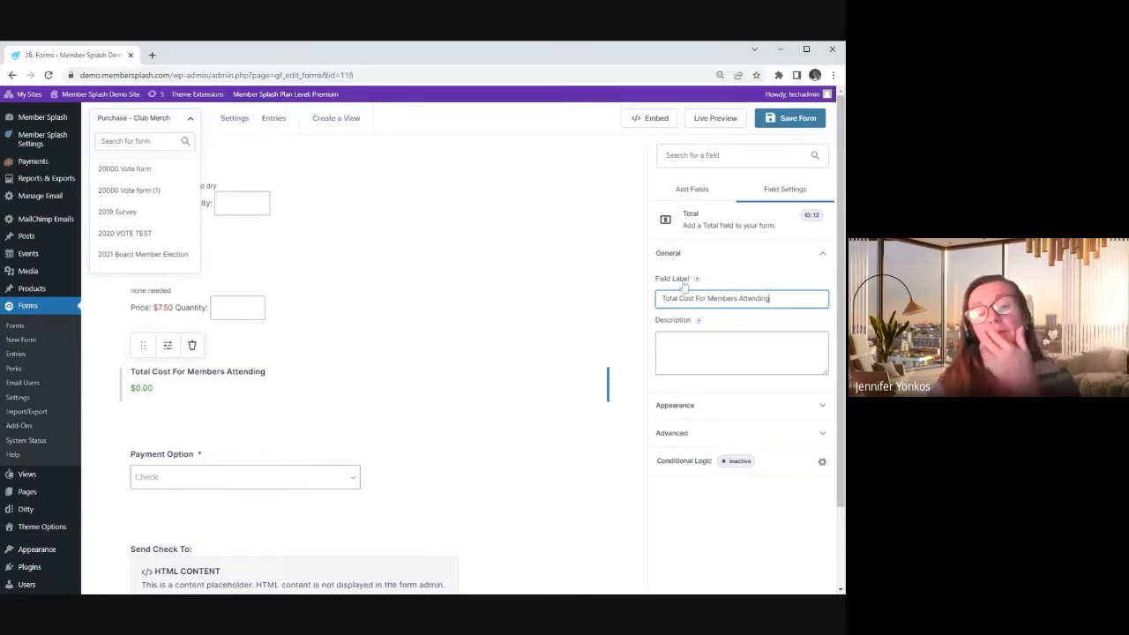
key("ctrl+shift+Left")
key("ctrl+shift+Left")
key("ctrl+shift+Left")
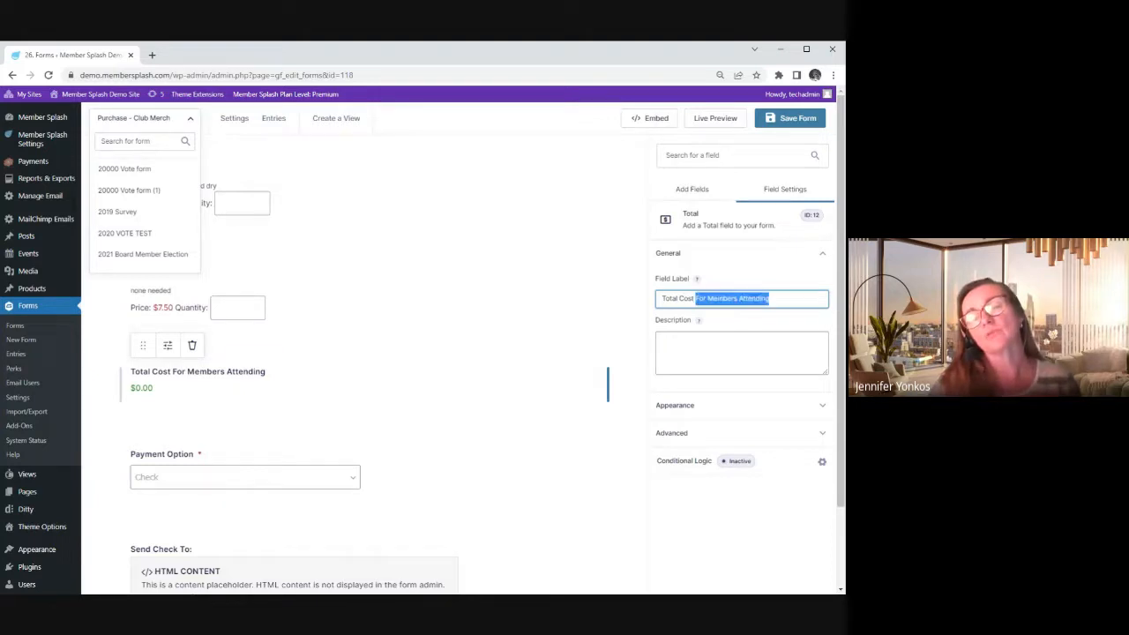
key("BackSpace")
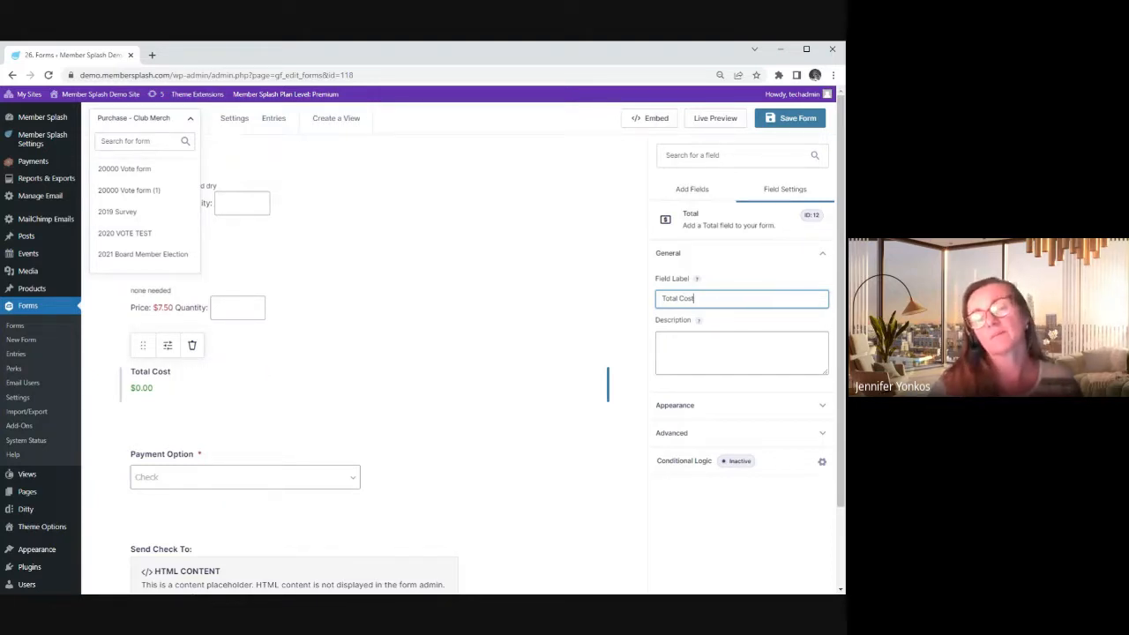
key("Tab")
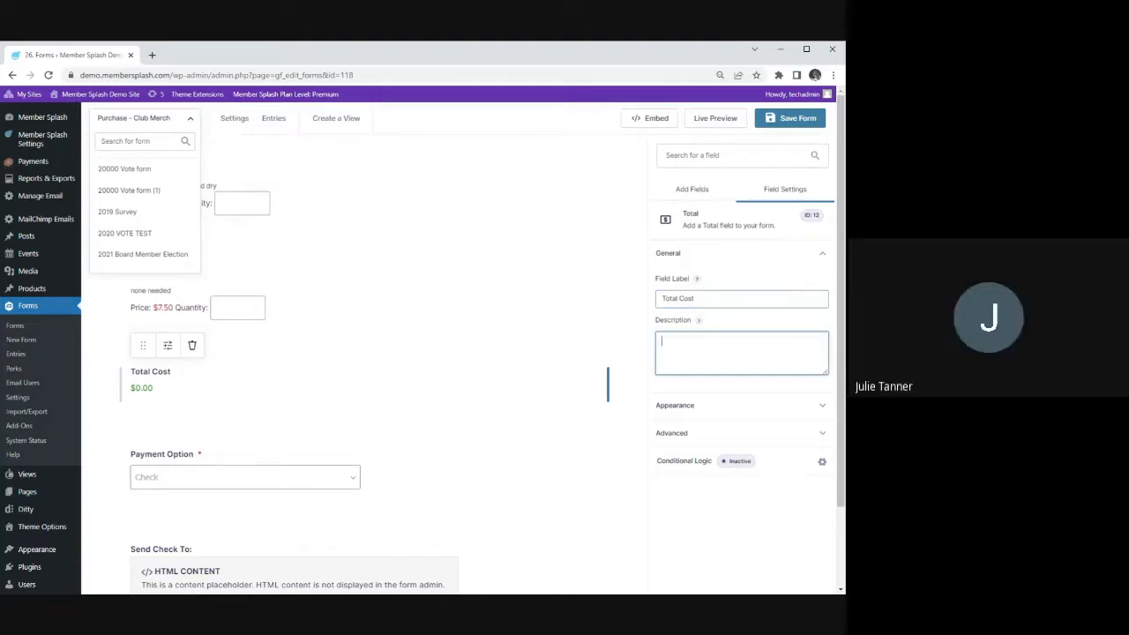
left_click(362, 400)
Delete the Total Cost field below the Water Bottle product, including its associated entry data
scroll(509, 426, "up", 3)
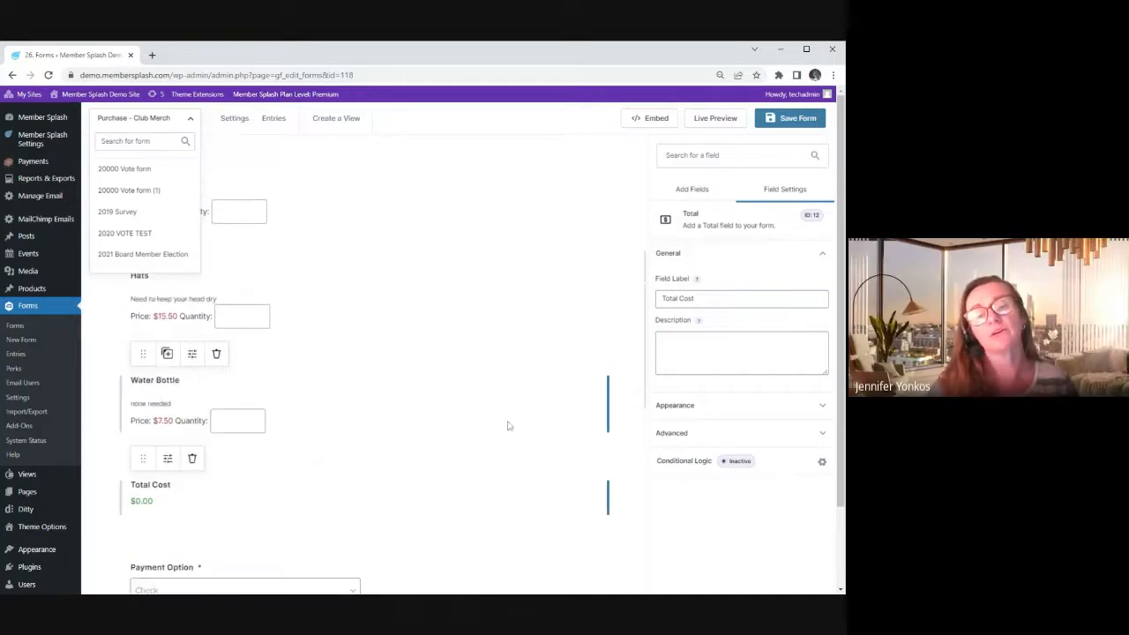
left_click(489, 439)
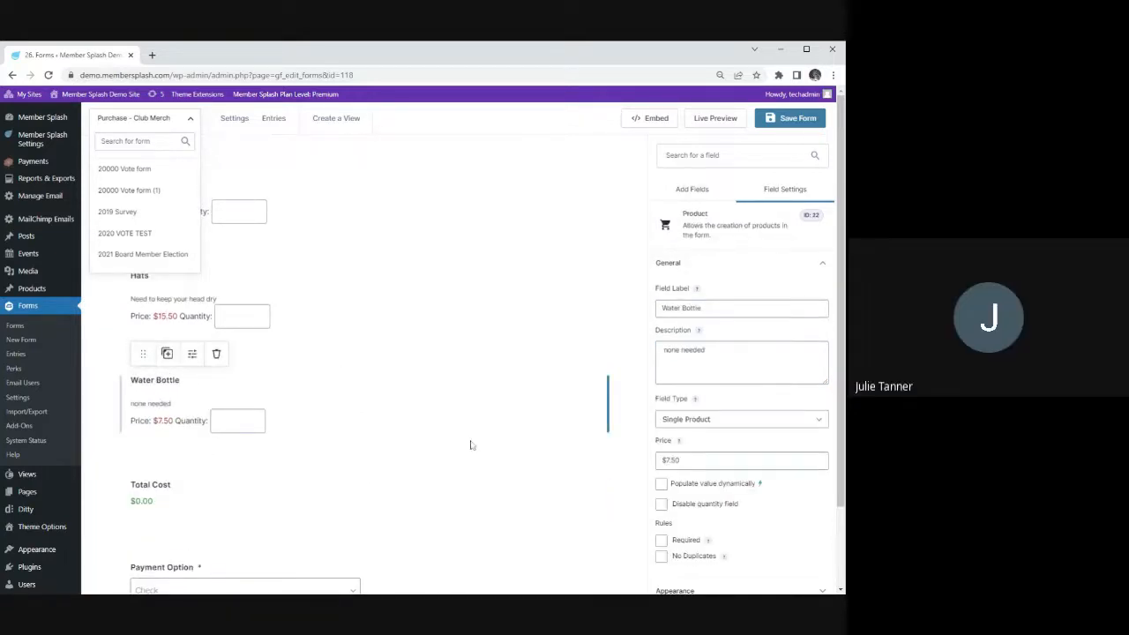
left_click(823, 263)
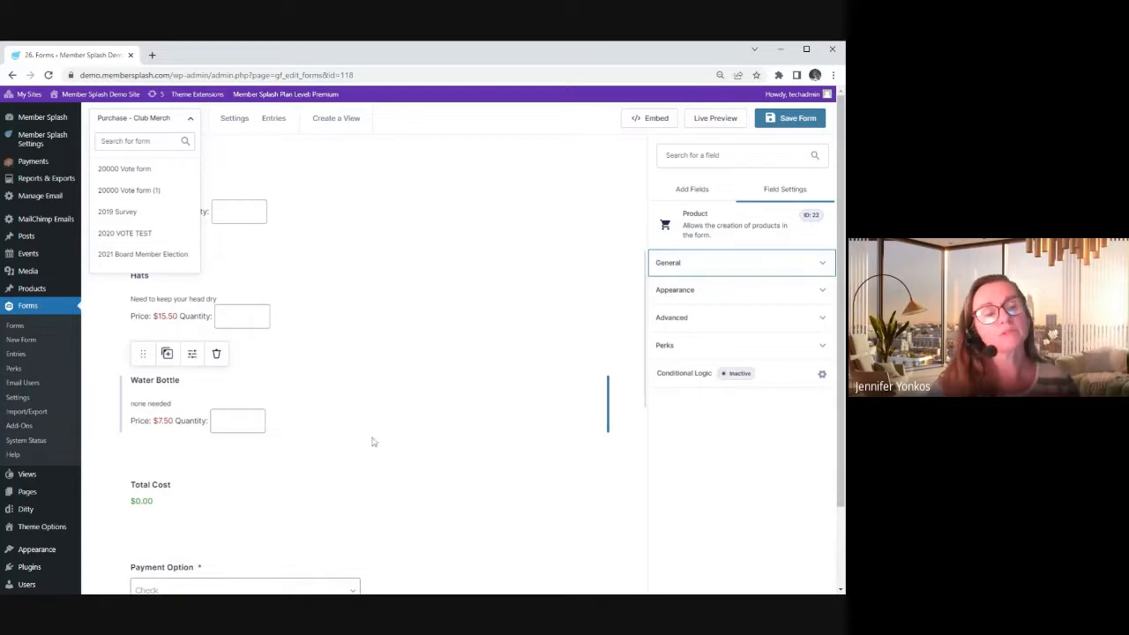
left_click(190, 460)
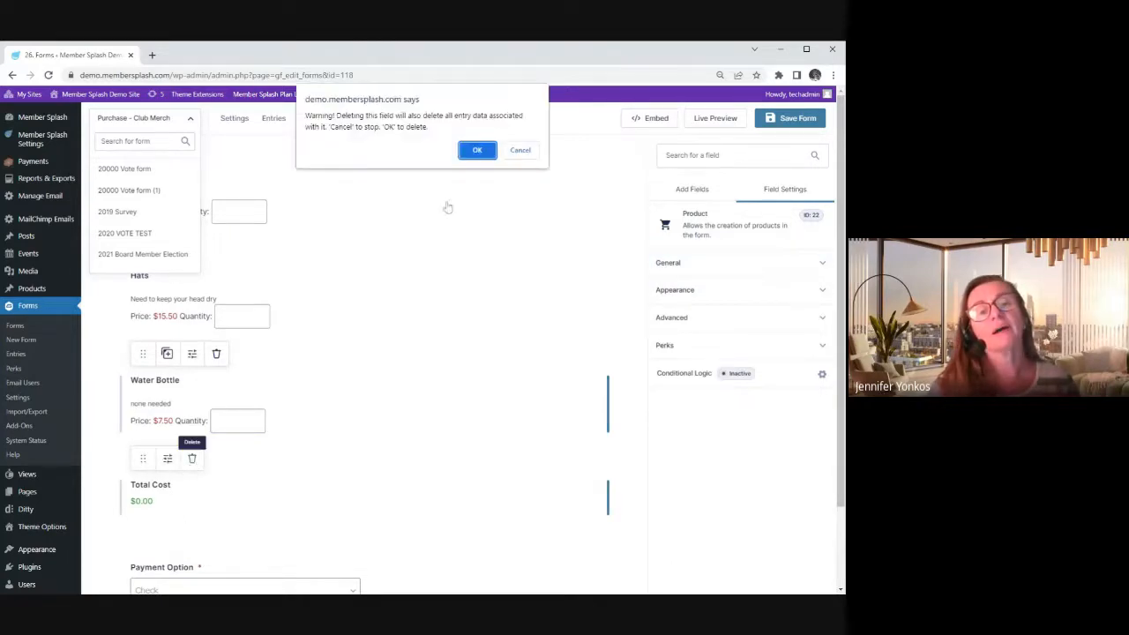
left_click(478, 150)
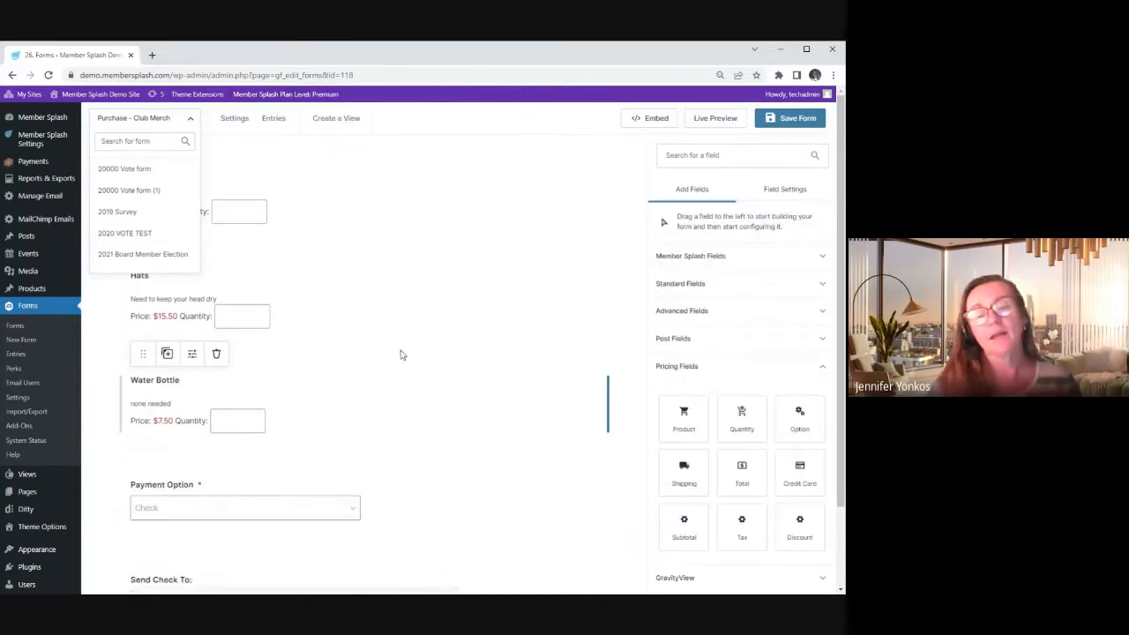
Add a Total pricing field between the Water Bottle product and the Payment Option field
scroll(441, 418, "down", 1)
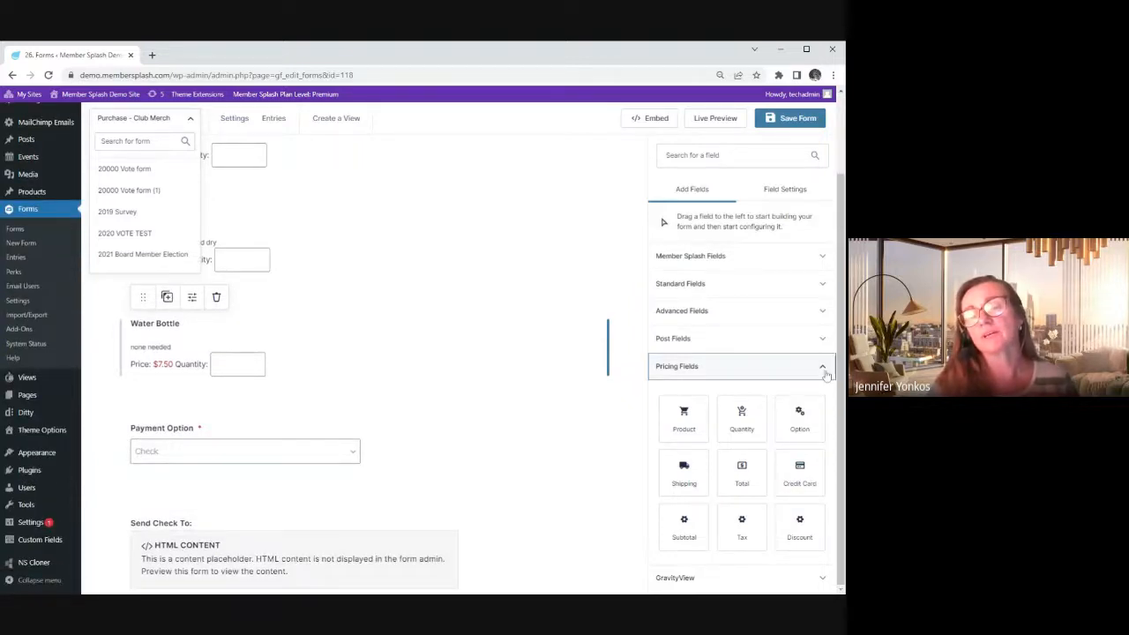
left_click(827, 374)
left_click(680, 373)
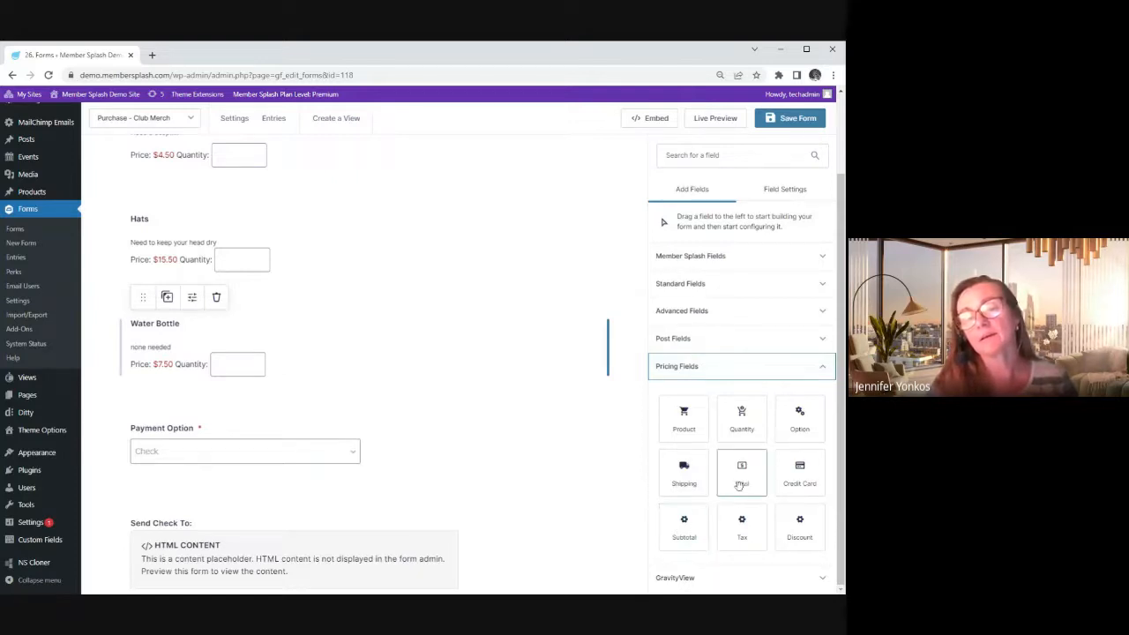
left_click_drag(742, 485, 188, 411)
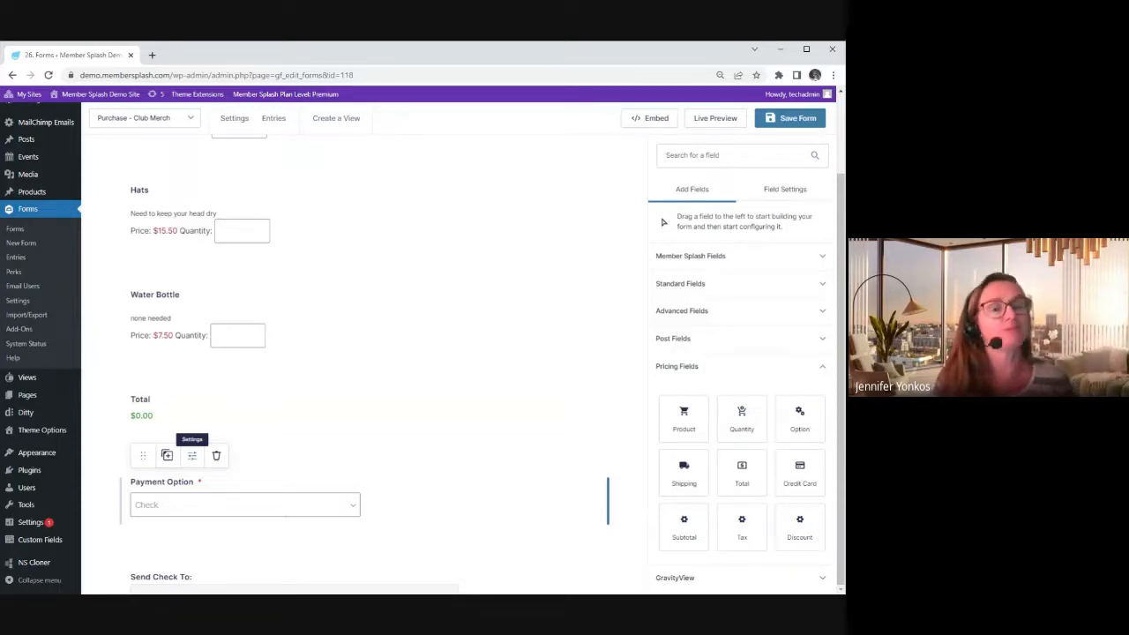
Examine the new Total field and the Payment Option, Send Check To and Credit Card fields below it
left_click(141, 408)
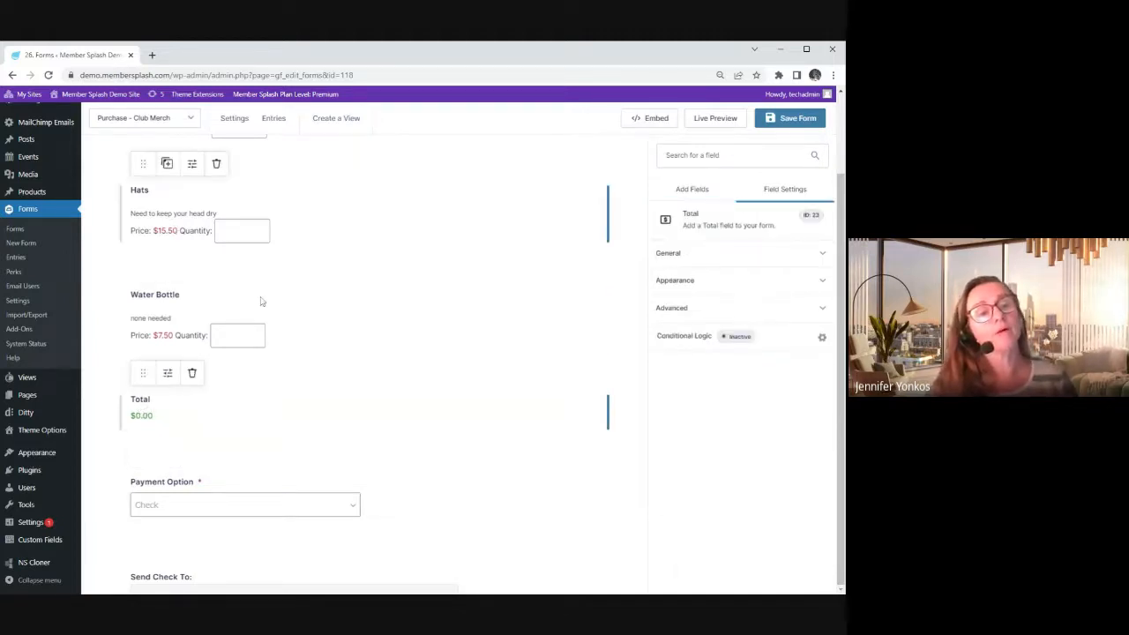
scroll(165, 163, "up", 1)
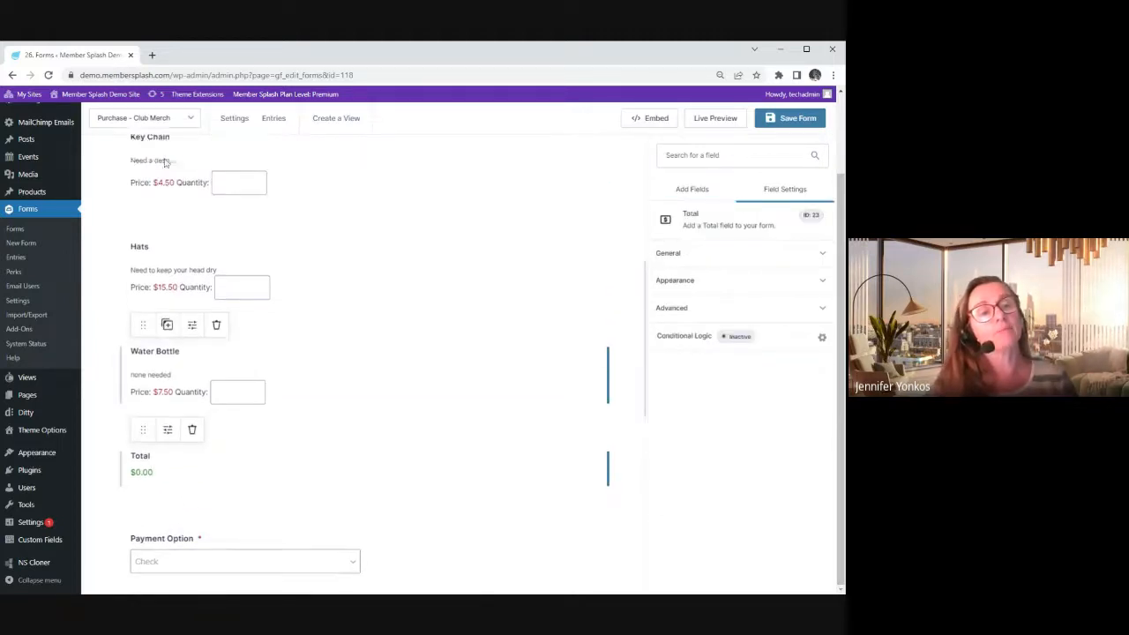
left_click(203, 507)
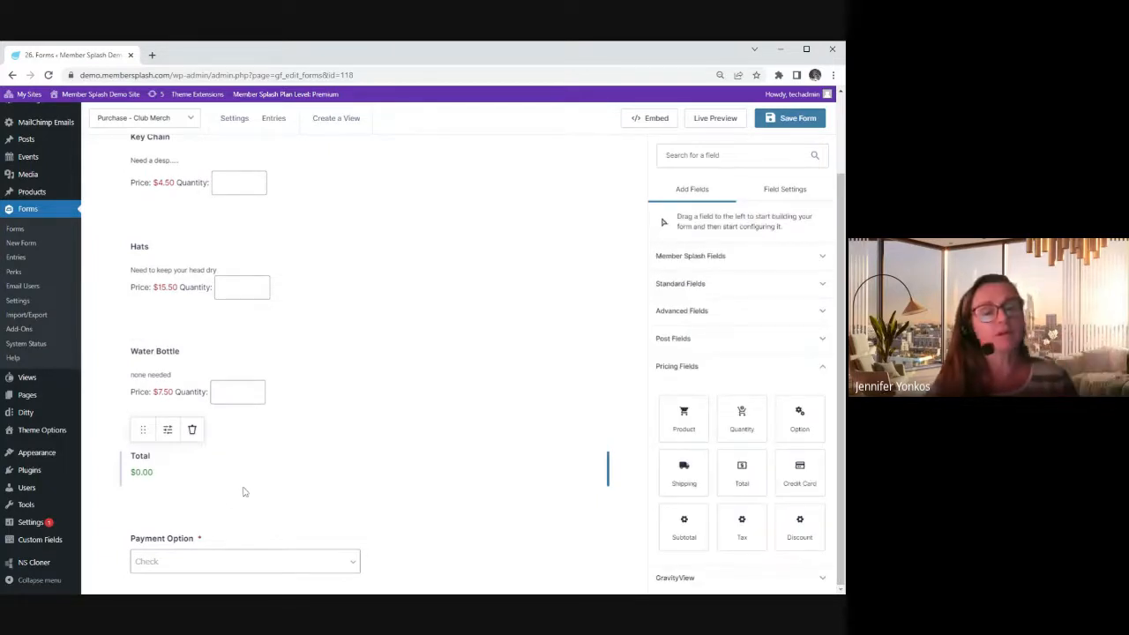
scroll(423, 508, "down", 2)
scroll(566, 497, "down", 4)
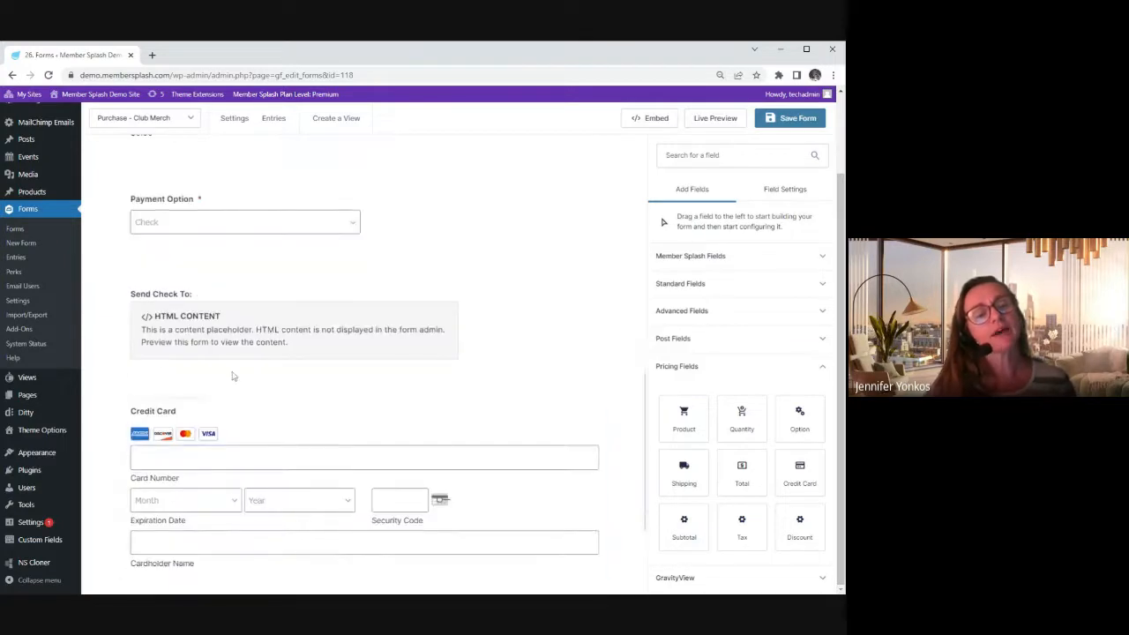
scroll(411, 434, "up", 1)
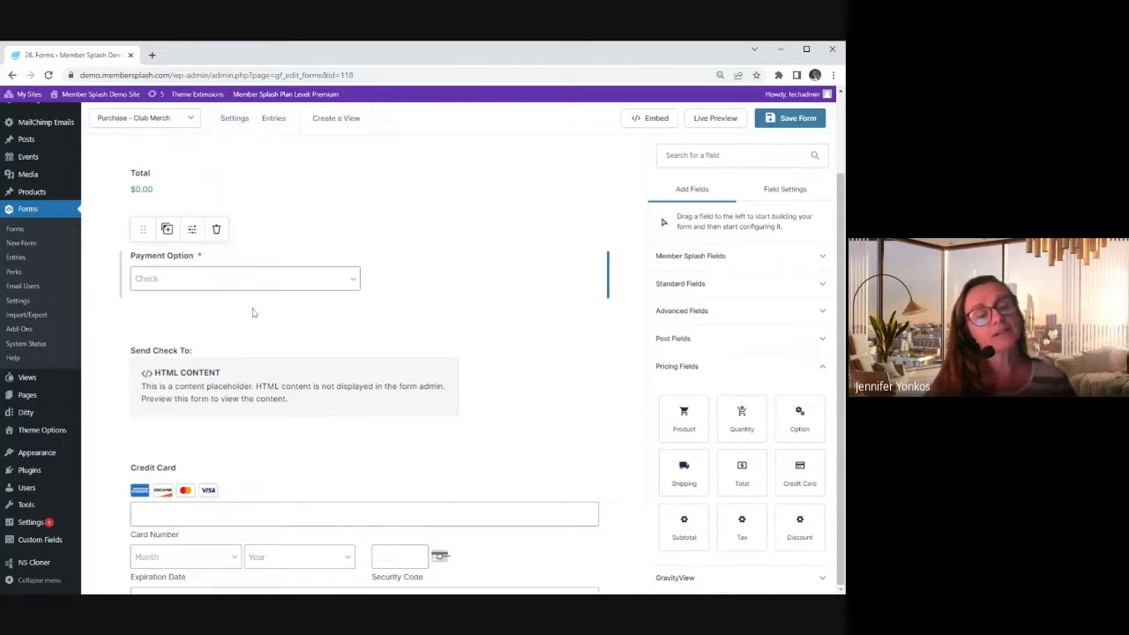
scroll(357, 502, "down", 1)
scroll(355, 503, "down", 1)
scroll(353, 507, "up", 5)
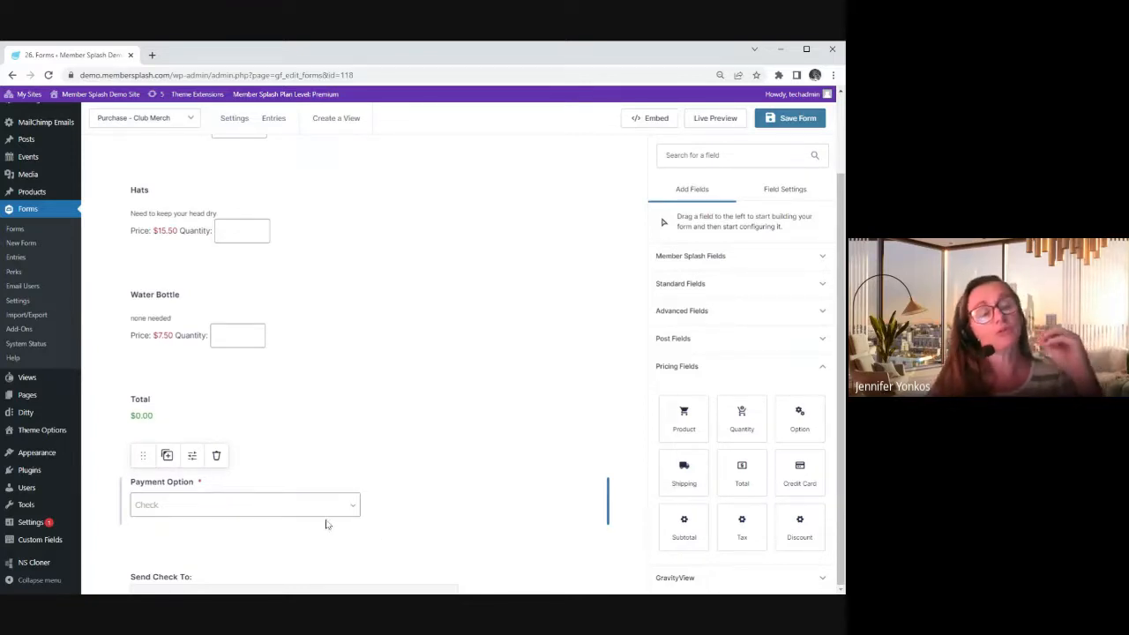
scroll(391, 459, "down", 2)
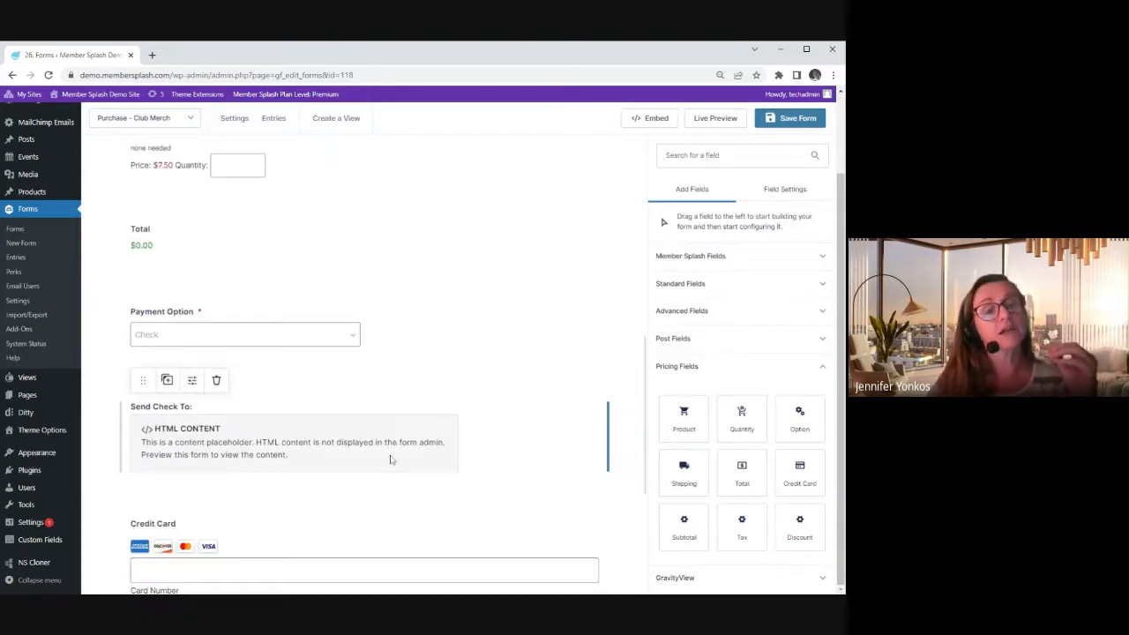
scroll(182, 287, "down", 1)
Open the Payment Option field's settings and review the whole form from Acct # down to the Credit Card field
left_click(186, 286)
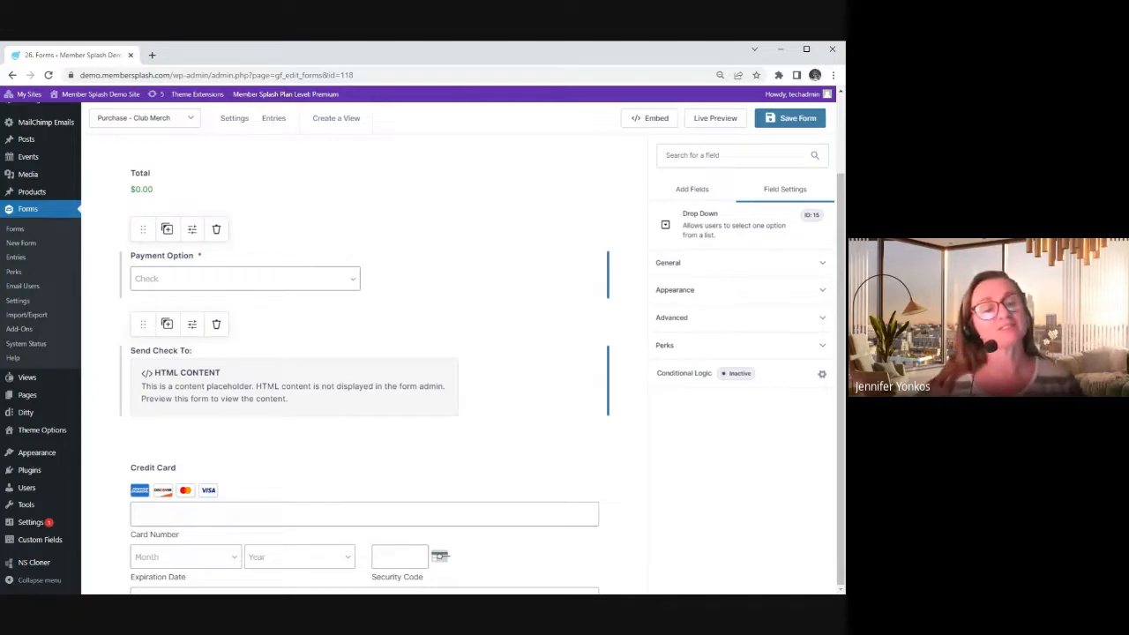
scroll(363, 306, "up", 2)
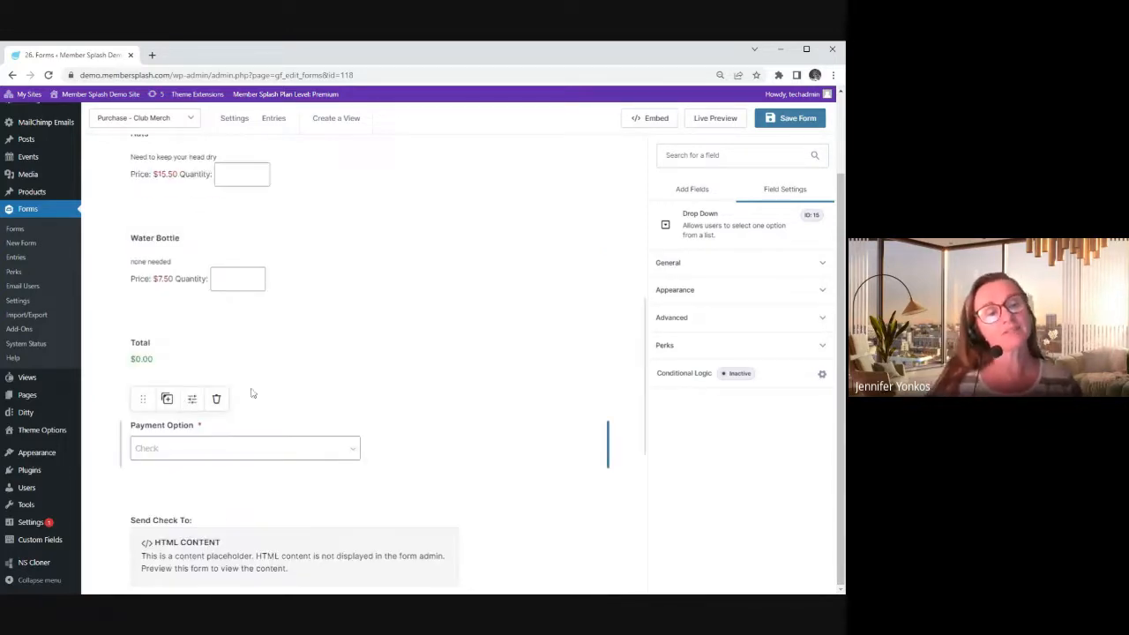
scroll(429, 341, "up", 2)
scroll(374, 402, "up", 5)
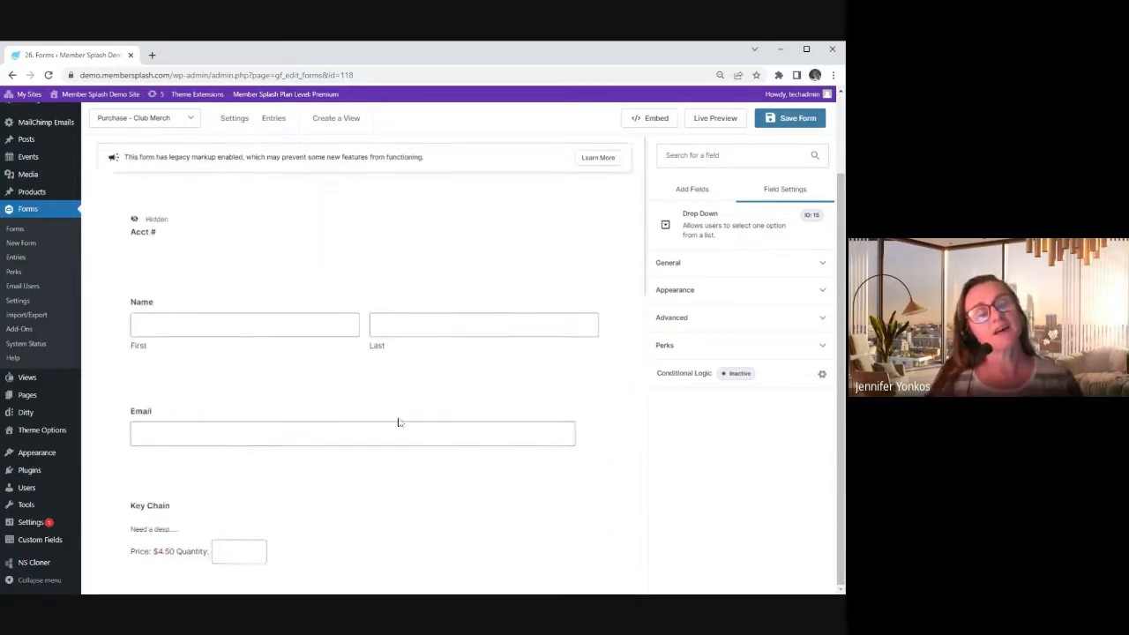
scroll(398, 421, "down", 3)
scroll(396, 383, "down", 2)
scroll(391, 383, "up", 4)
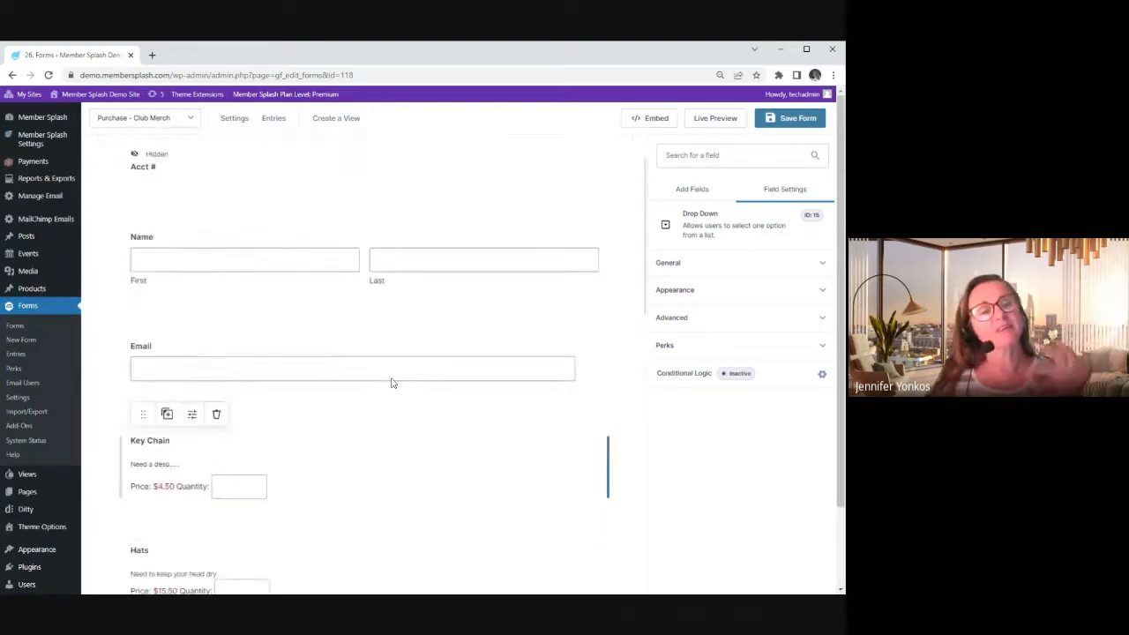
scroll(361, 374, "down", 1)
scroll(360, 374, "down", 6)
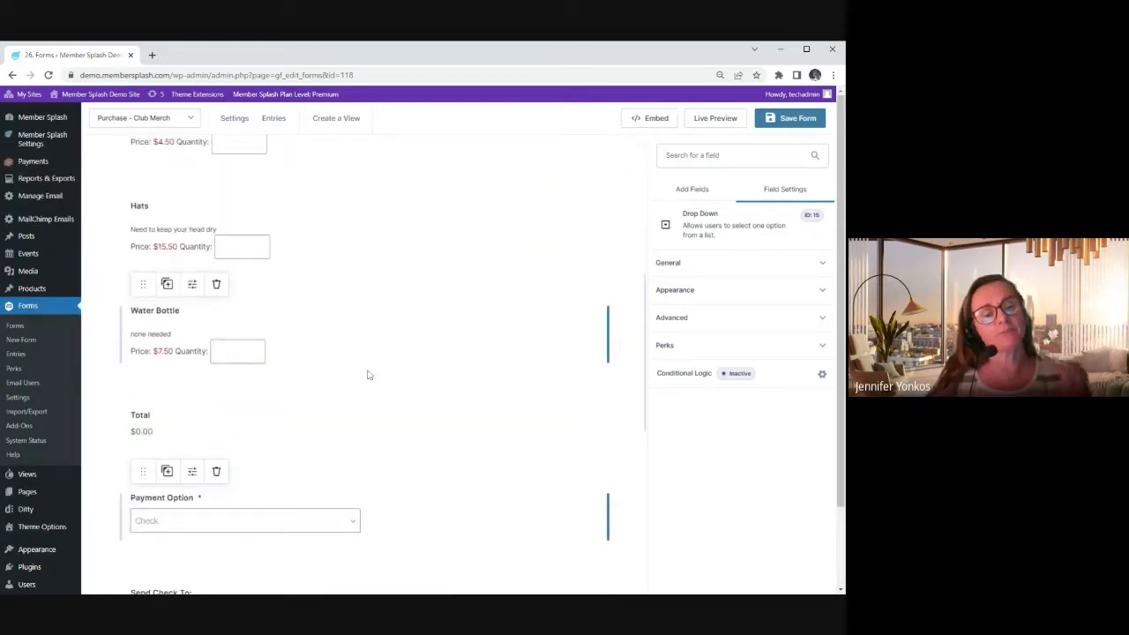
scroll(469, 406, "down", 1)
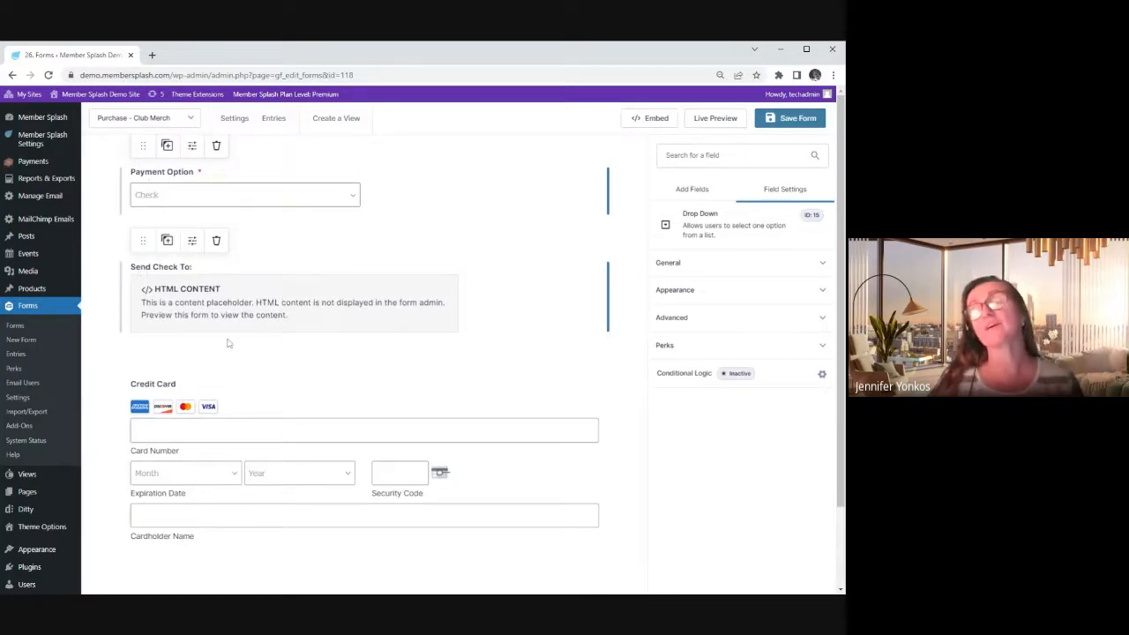
Review the form from the Payment Option, Send Check To and Credit Card fields back up to Acct #
scroll(285, 296, "up", 1)
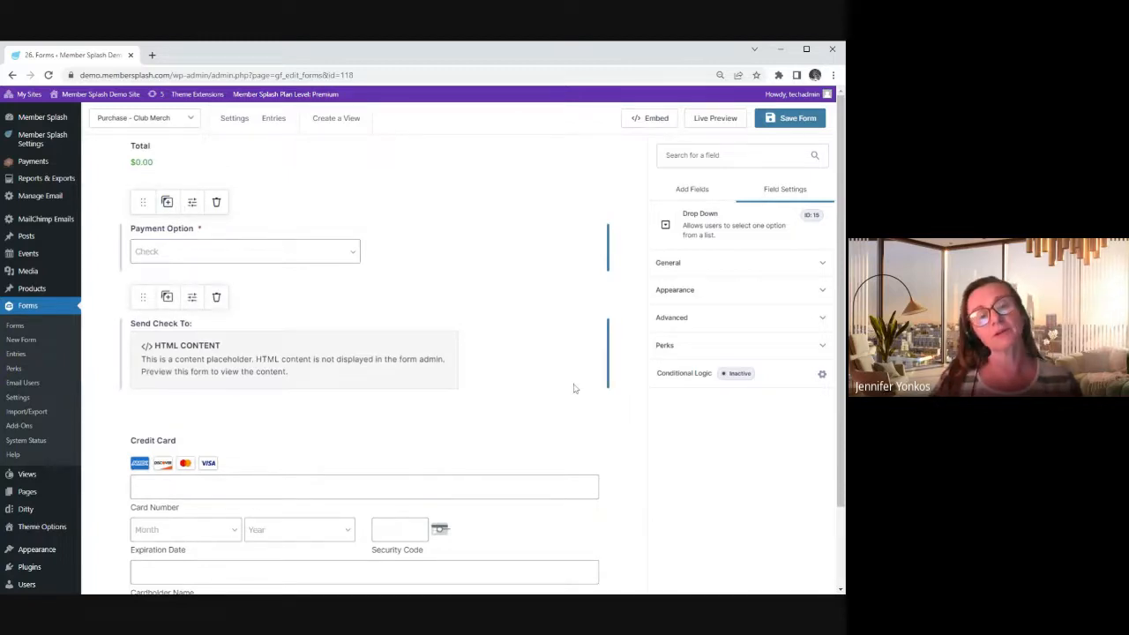
left_click(483, 430)
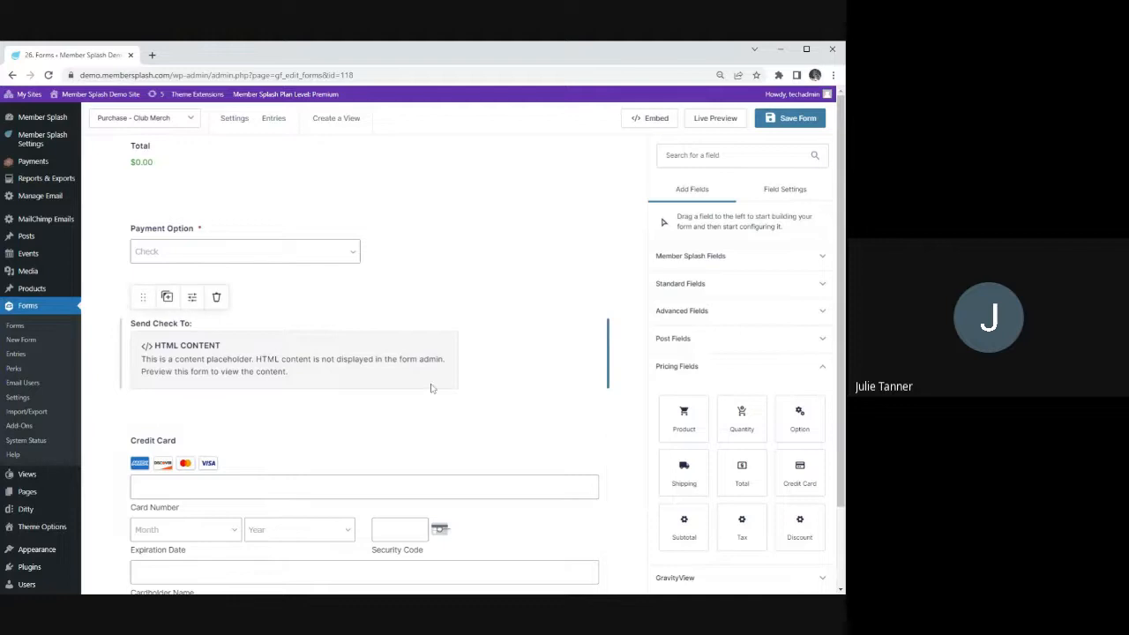
scroll(441, 406, "up", 1)
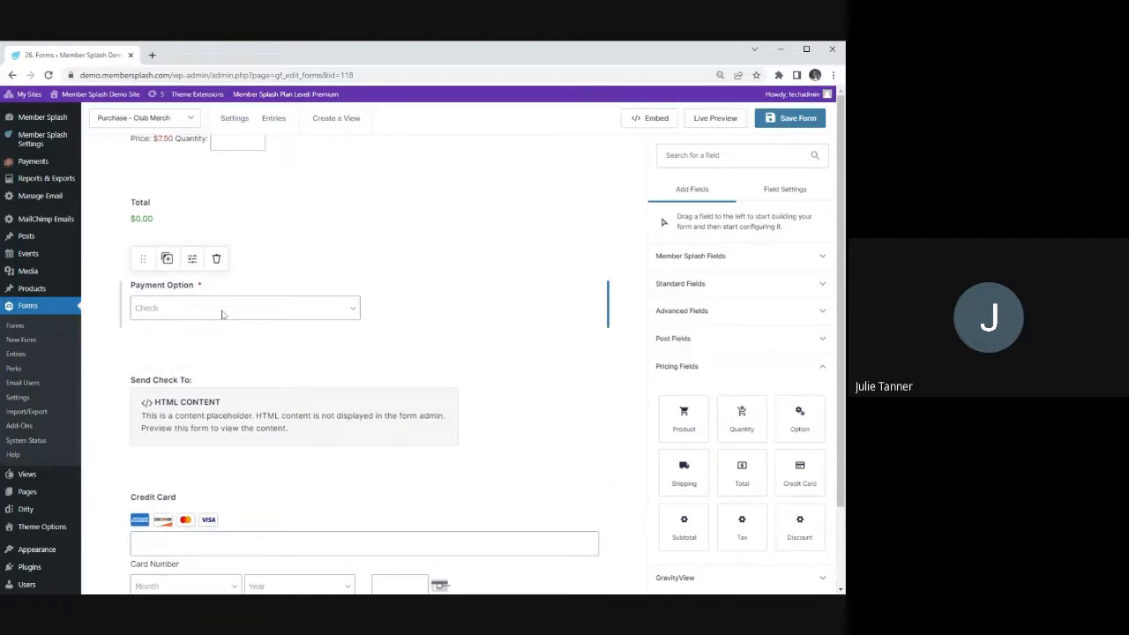
scroll(353, 357, "up", 1)
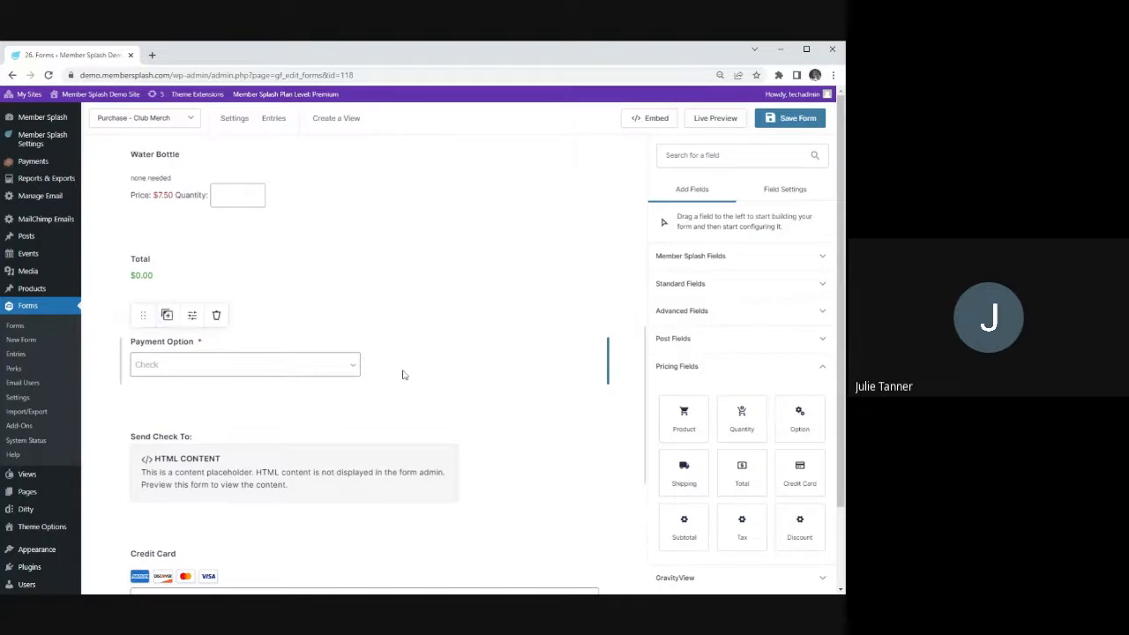
scroll(441, 396, "down", 1)
scroll(449, 419, "up", 6)
scroll(448, 423, "up", 5)
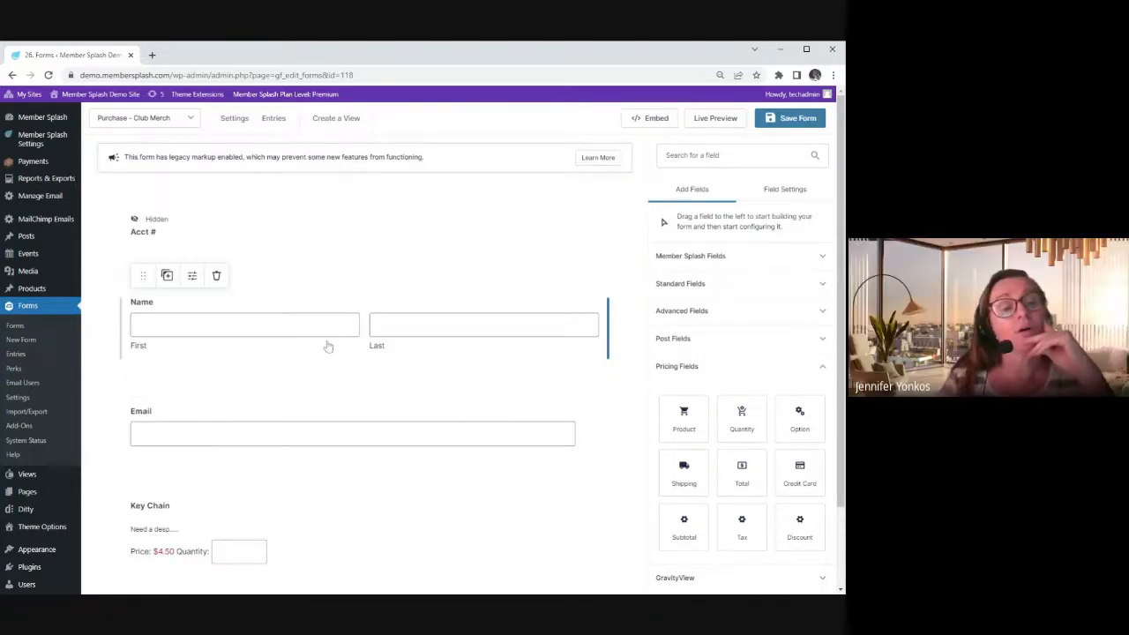
Make the form's Name field required in its general settings
left_click(245, 330)
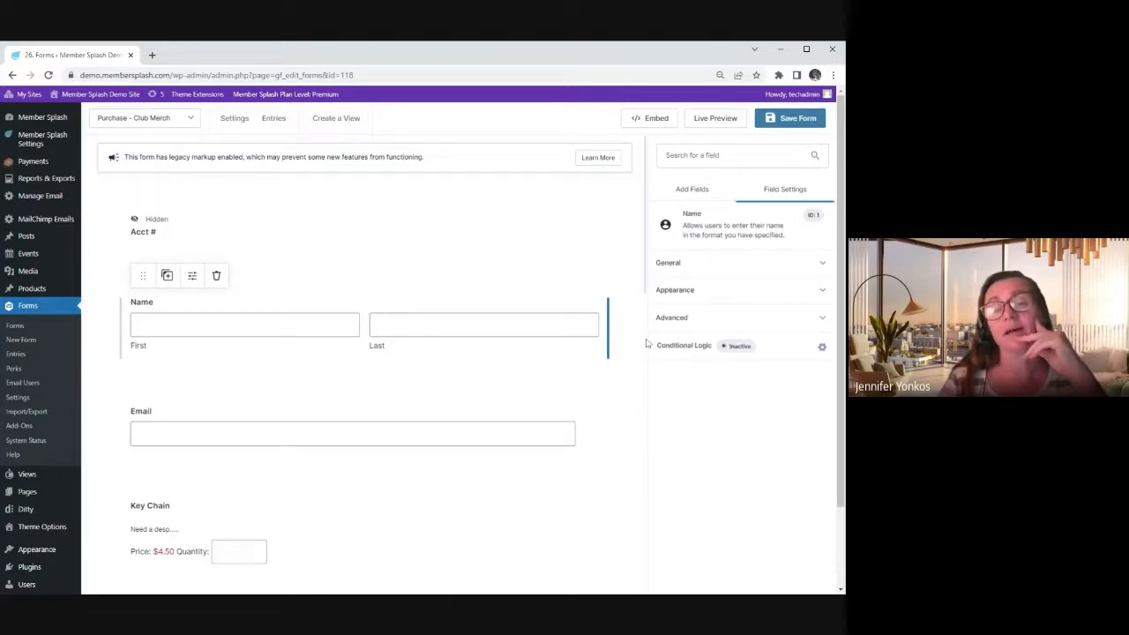
left_click(193, 281)
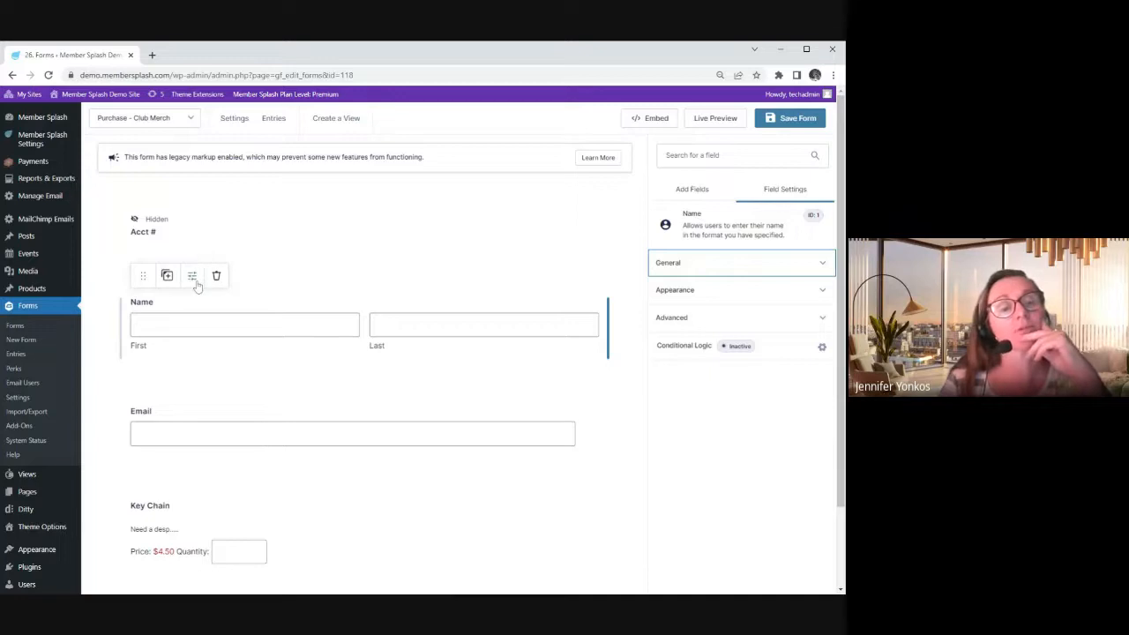
left_click(696, 266)
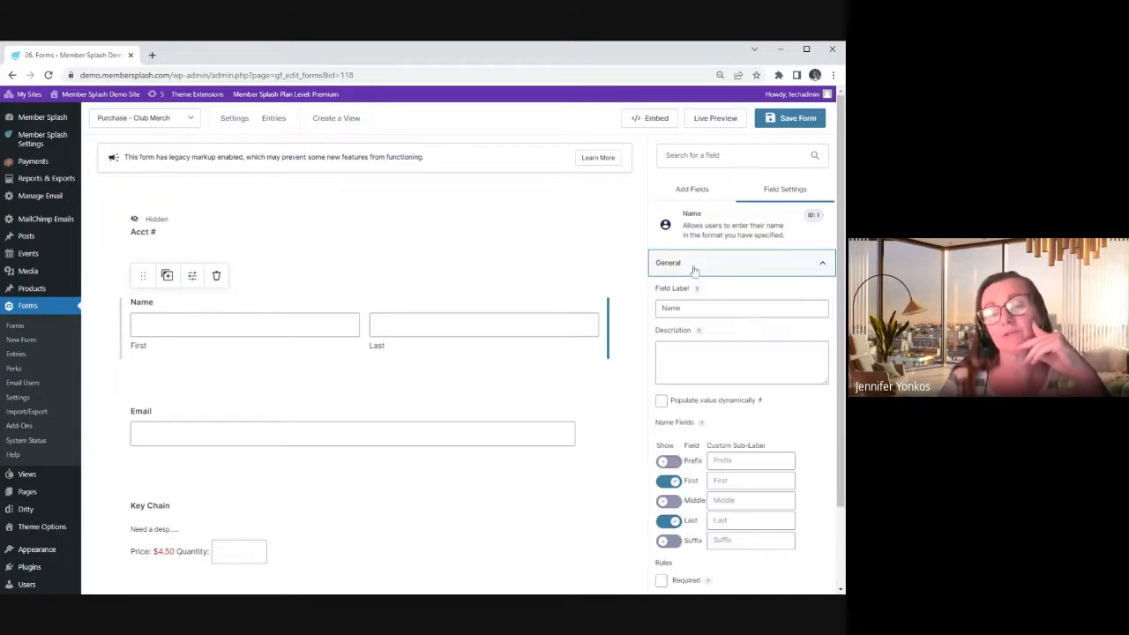
scroll(806, 440, "down", 1)
scroll(806, 440, "down", 1)
left_click(661, 487)
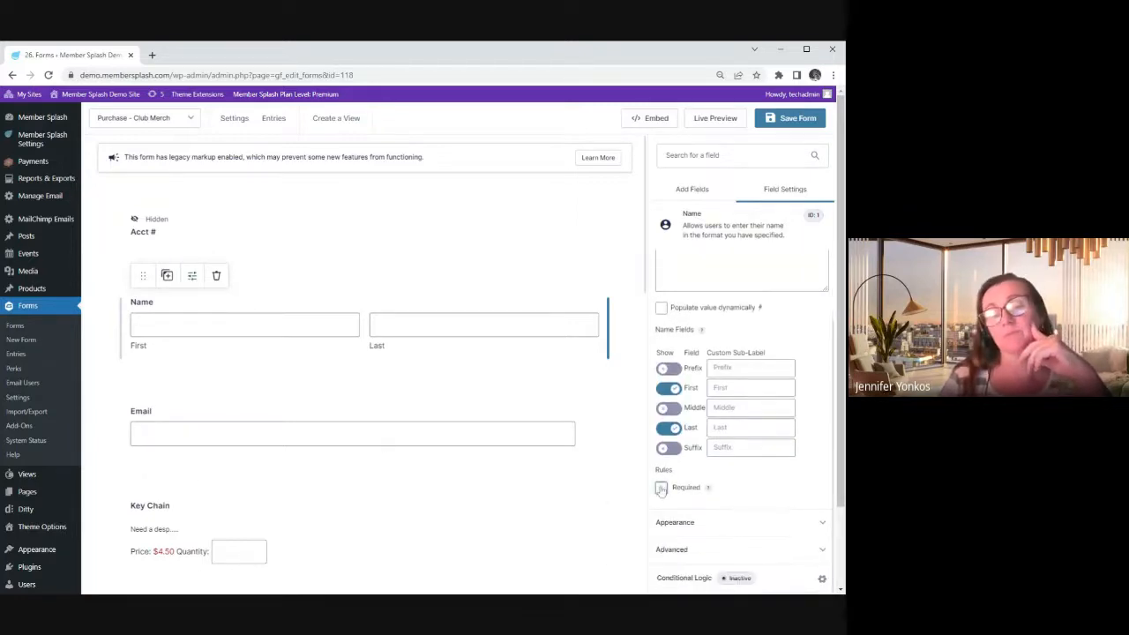
Look over the settings of the Email field and the Credit Card field
left_click(486, 436)
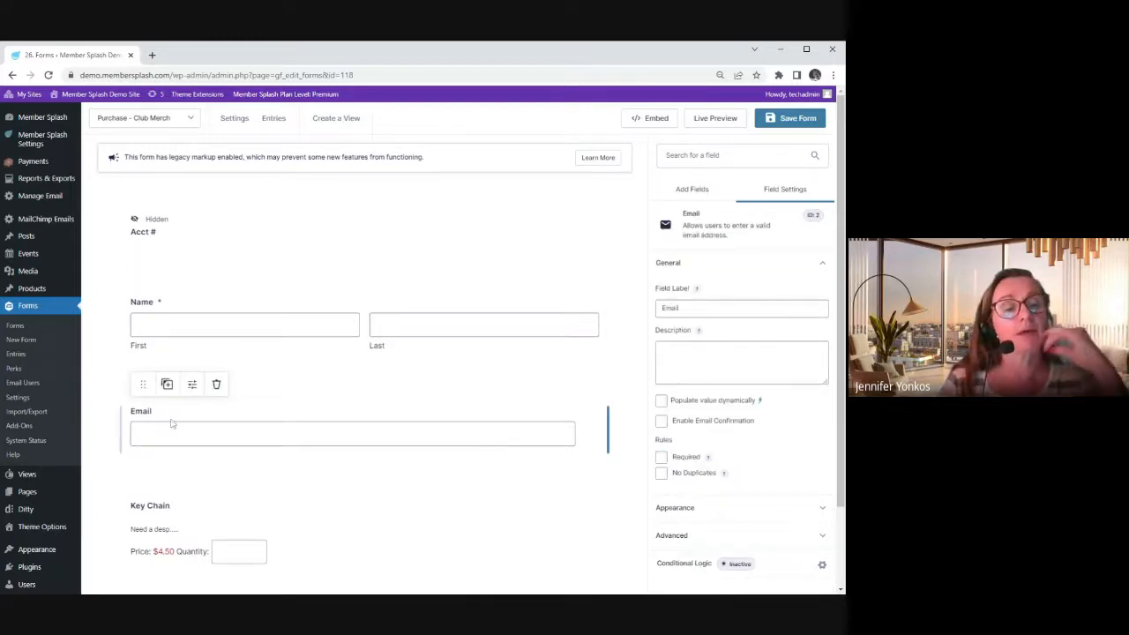
scroll(254, 456, "down", 3)
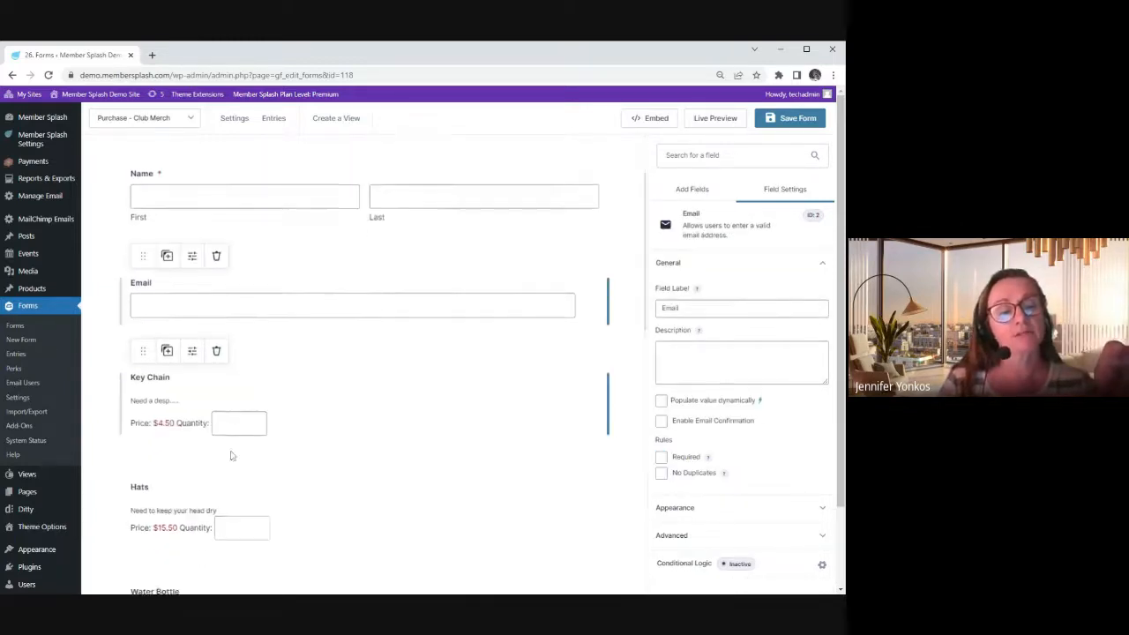
scroll(235, 456, "down", 3)
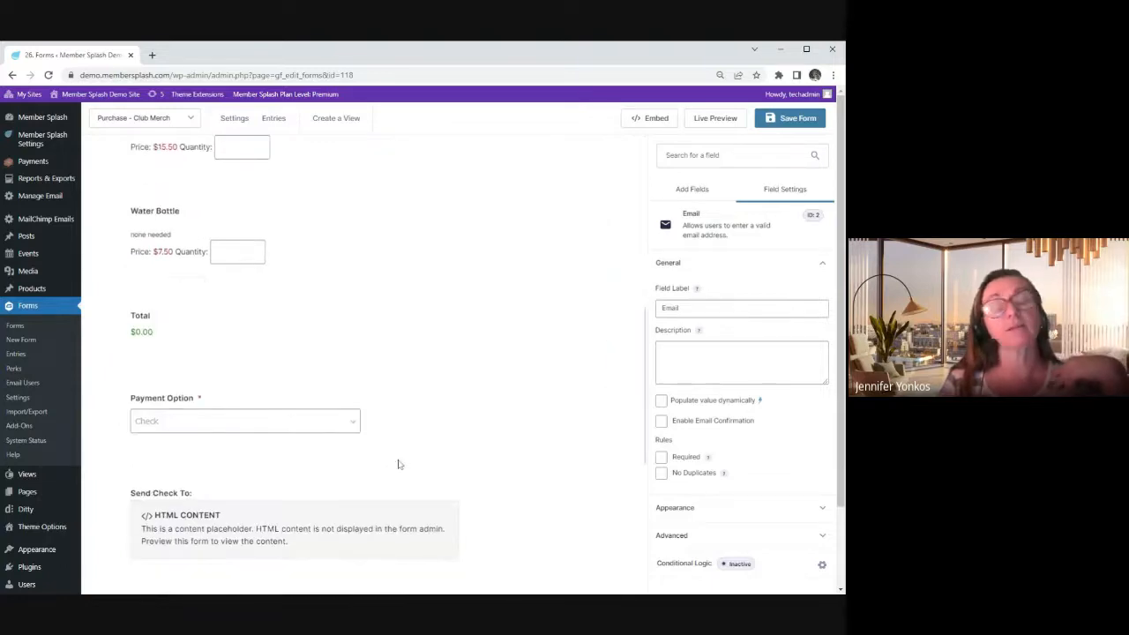
scroll(242, 462, "down", 3)
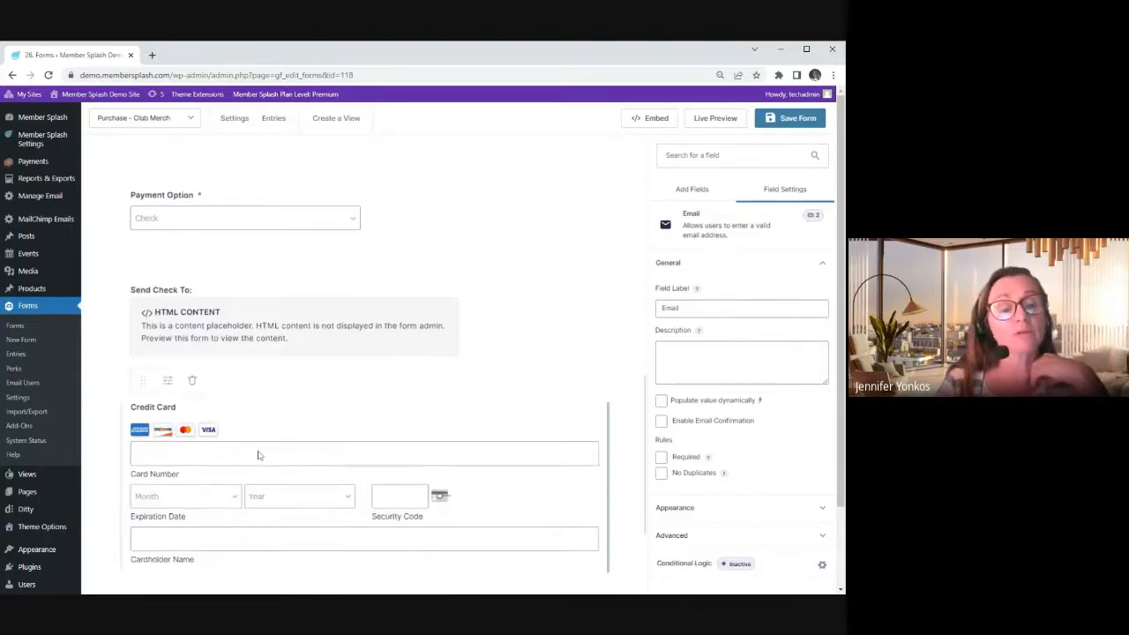
left_click(244, 422)
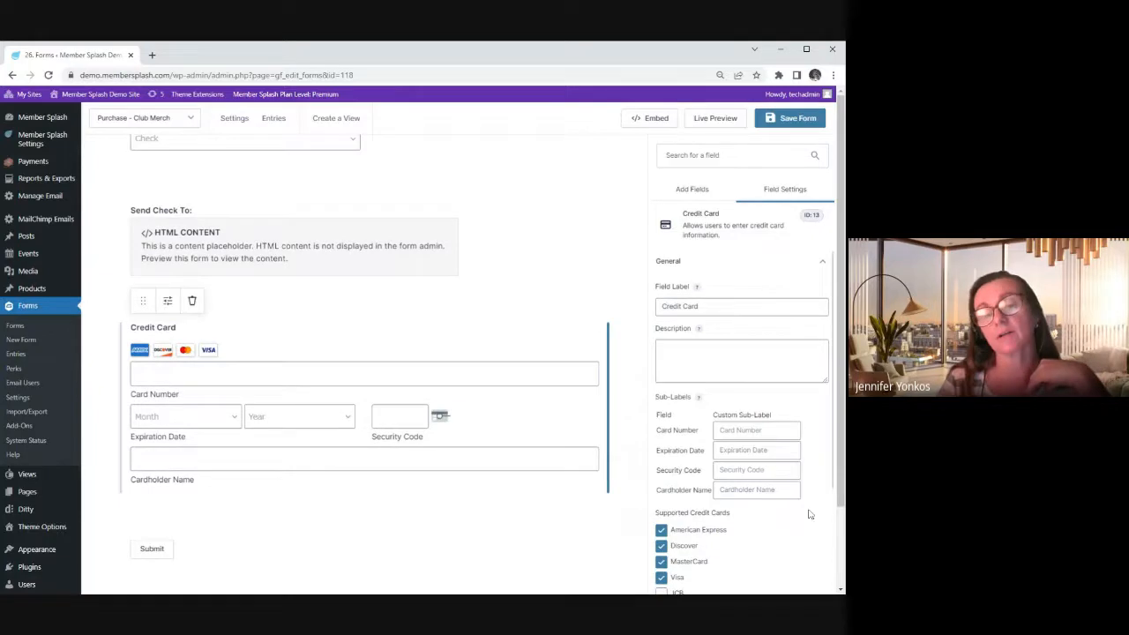
scroll(321, 404, "up", 1)
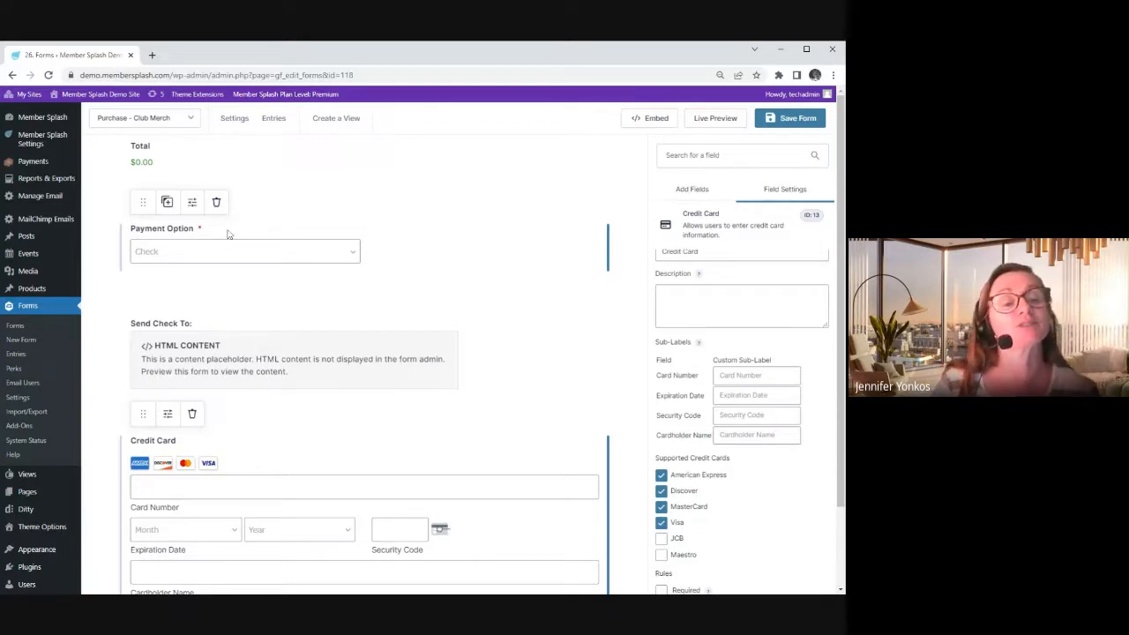
Delete the Payment Option and Send Check To fields, including their associated entry data
left_click(215, 205)
left_click(474, 174)
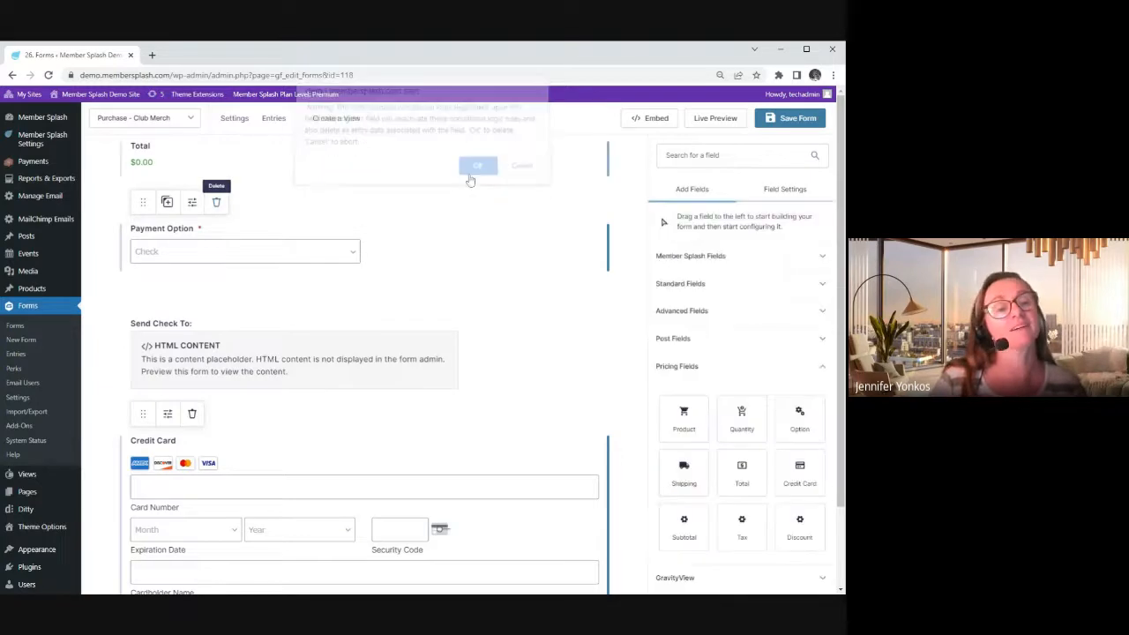
left_click(273, 278)
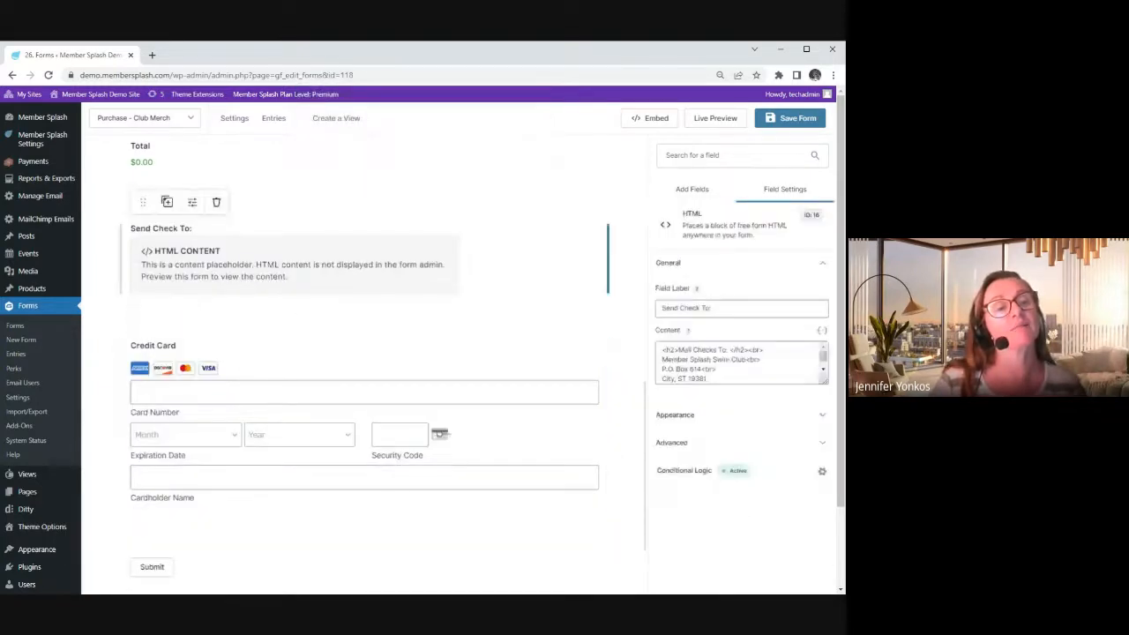
left_click(216, 206)
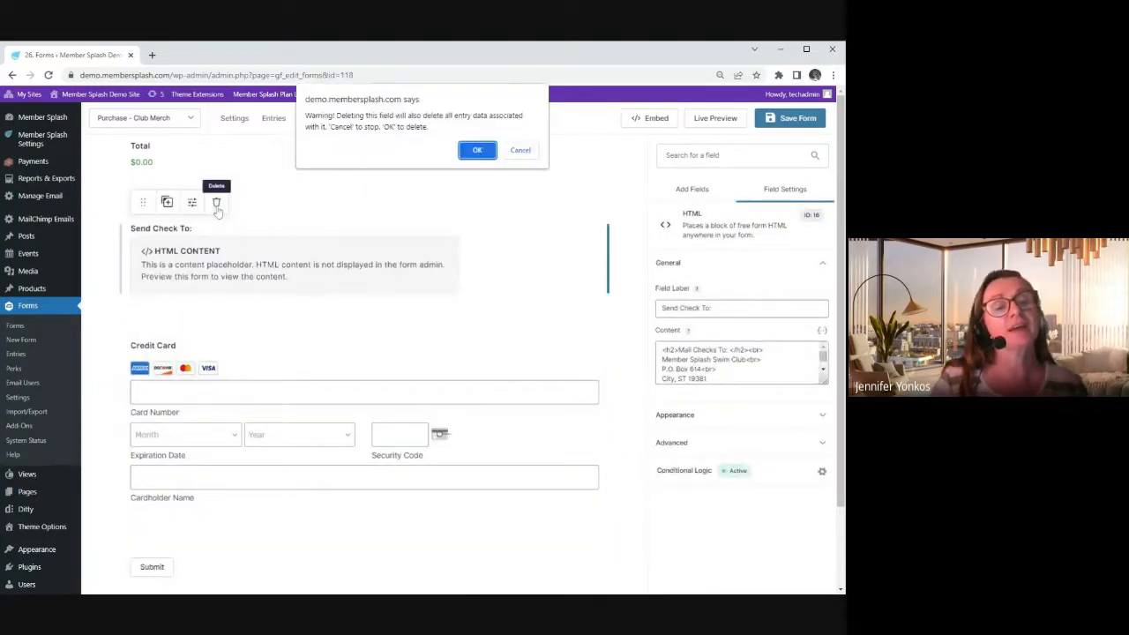
left_click(481, 161)
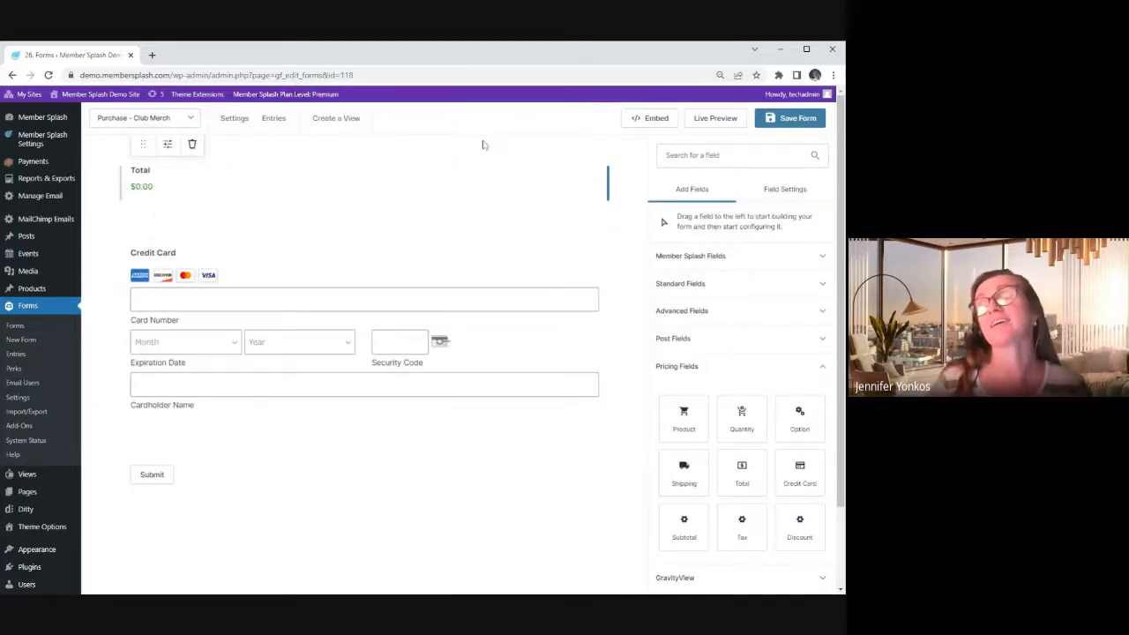
Make the Credit Card field required
left_click(344, 360)
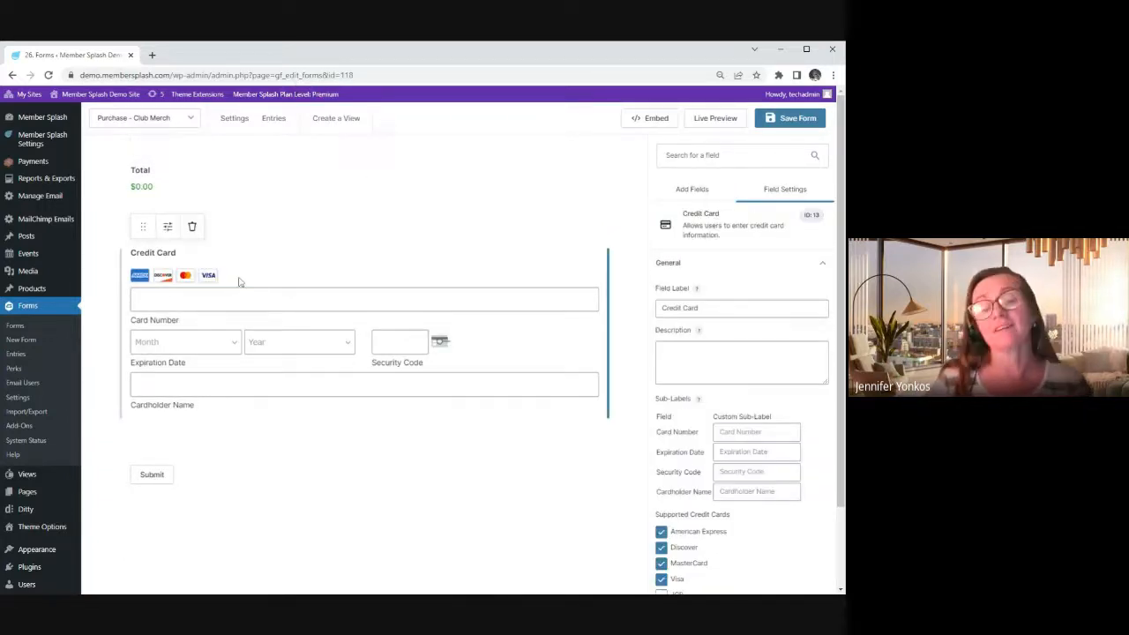
scroll(698, 469, "down", 2)
left_click(661, 489)
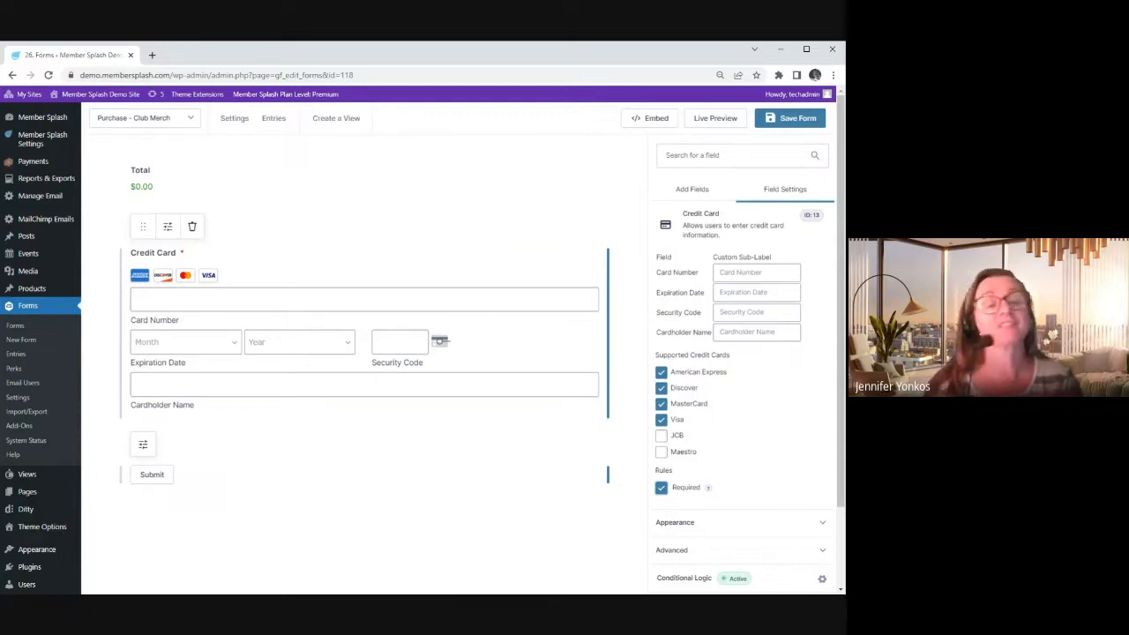
Review the form's fields from Acct # down to Credit Card and remove the Required rule from the Credit Card field
scroll(536, 499, "up", 10)
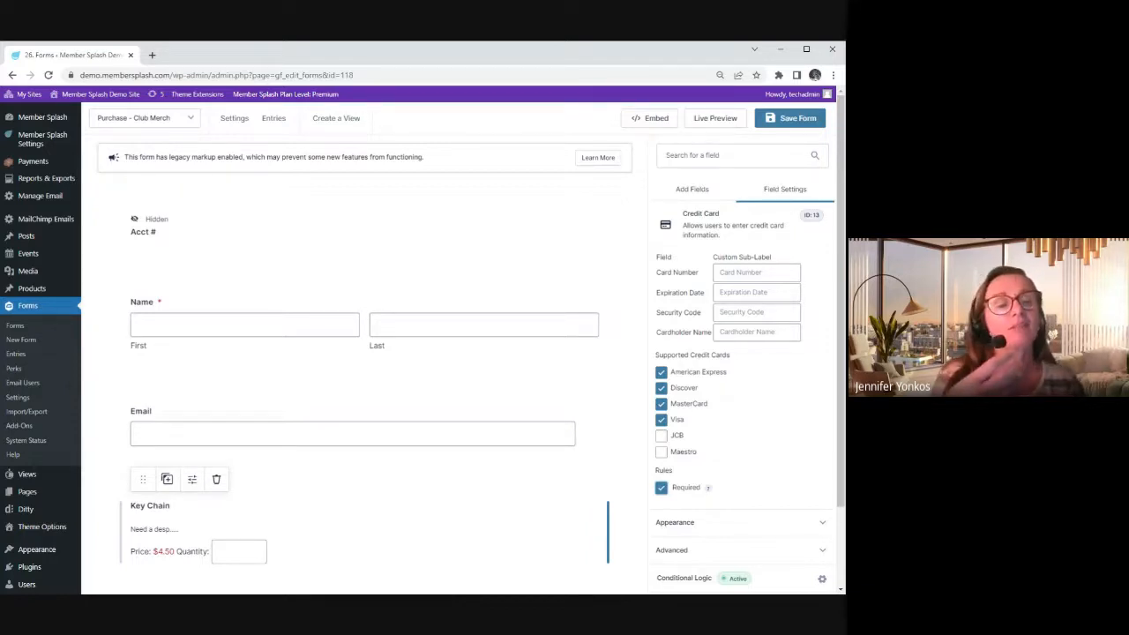
scroll(391, 406, "down", 3)
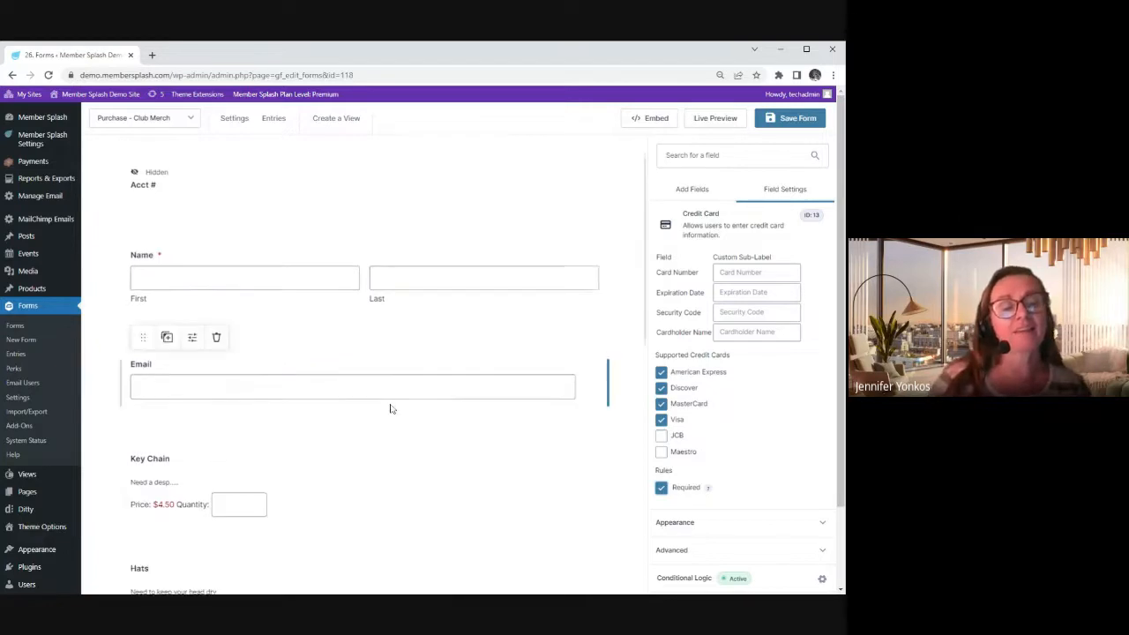
scroll(401, 410, "down", 4)
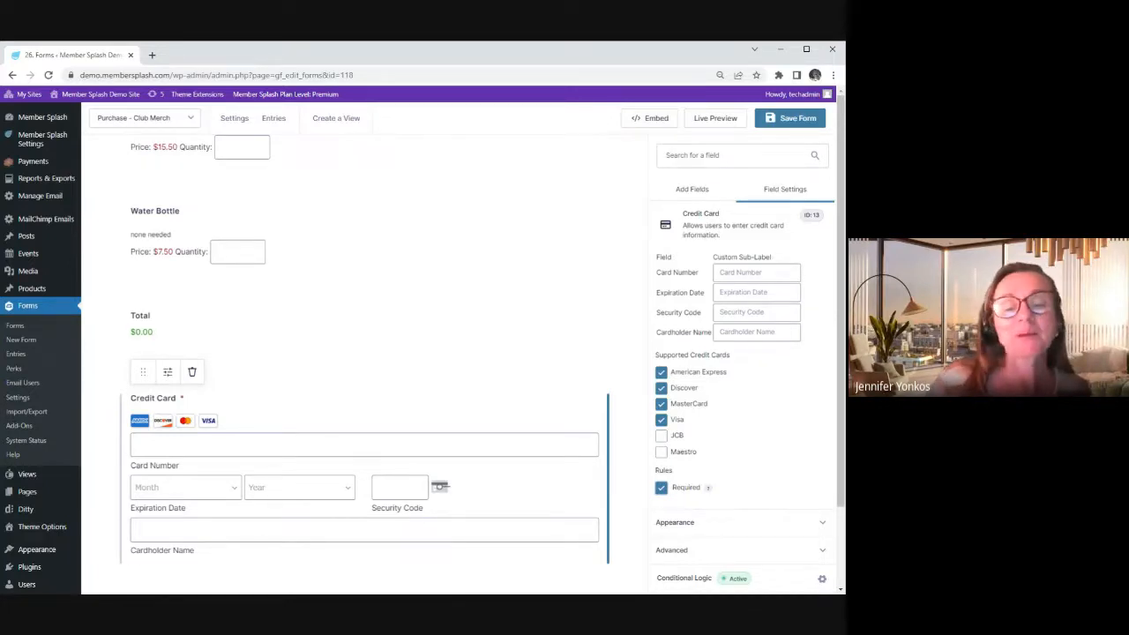
left_click(662, 490)
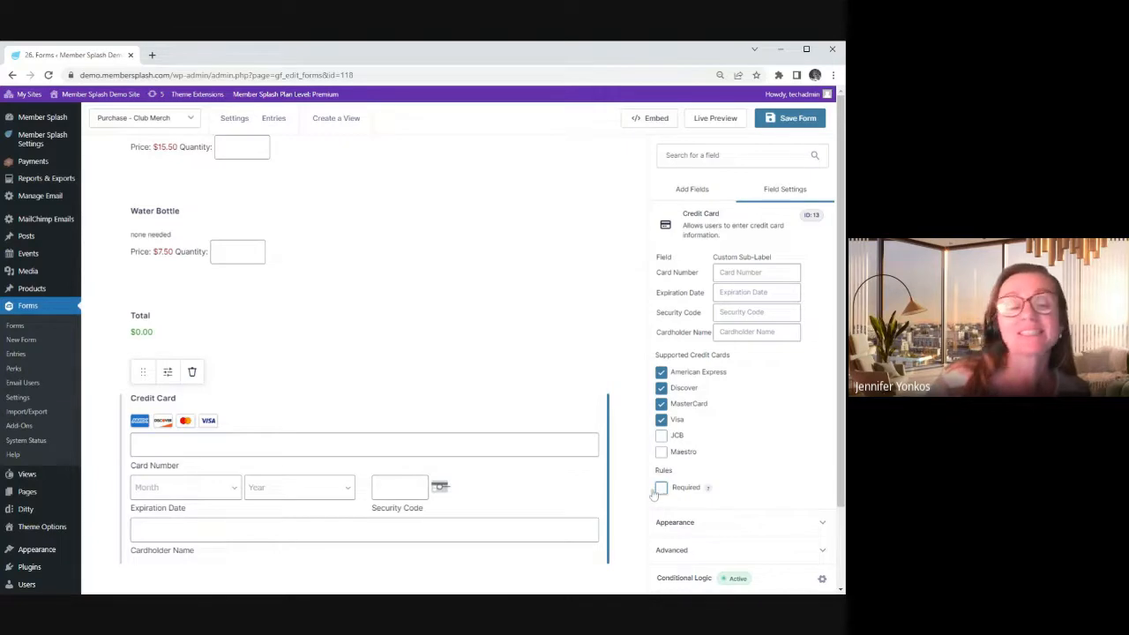
Examine the Key Chain product's and the Credit Card field's settings and review the products, total and payment section
scroll(476, 417, "up", 1)
scroll(477, 416, "up", 3)
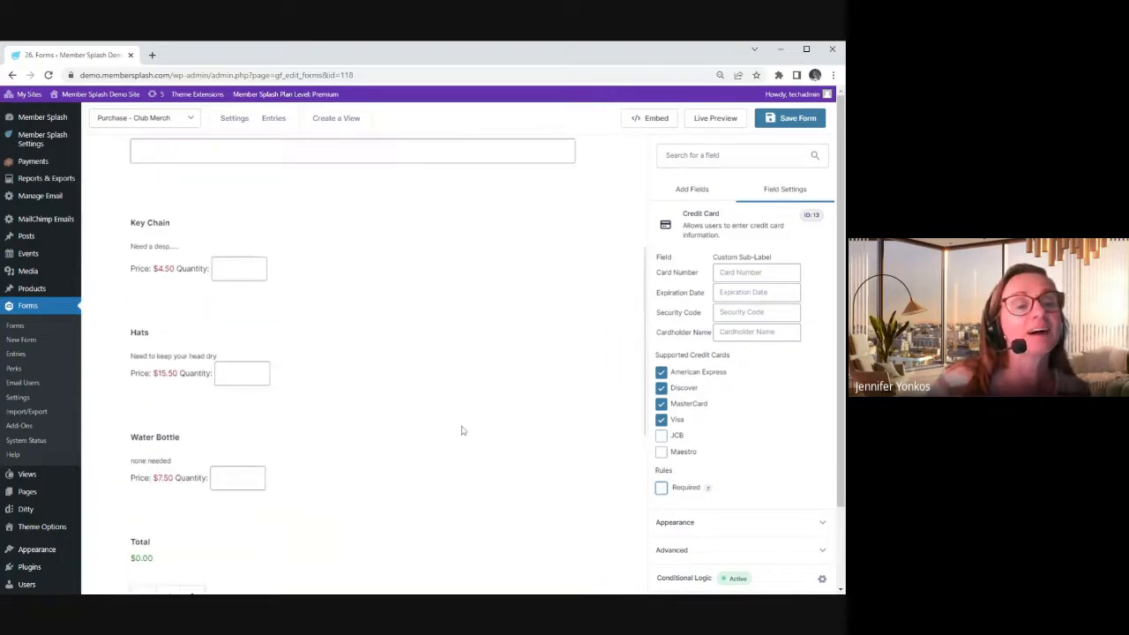
left_click(167, 244)
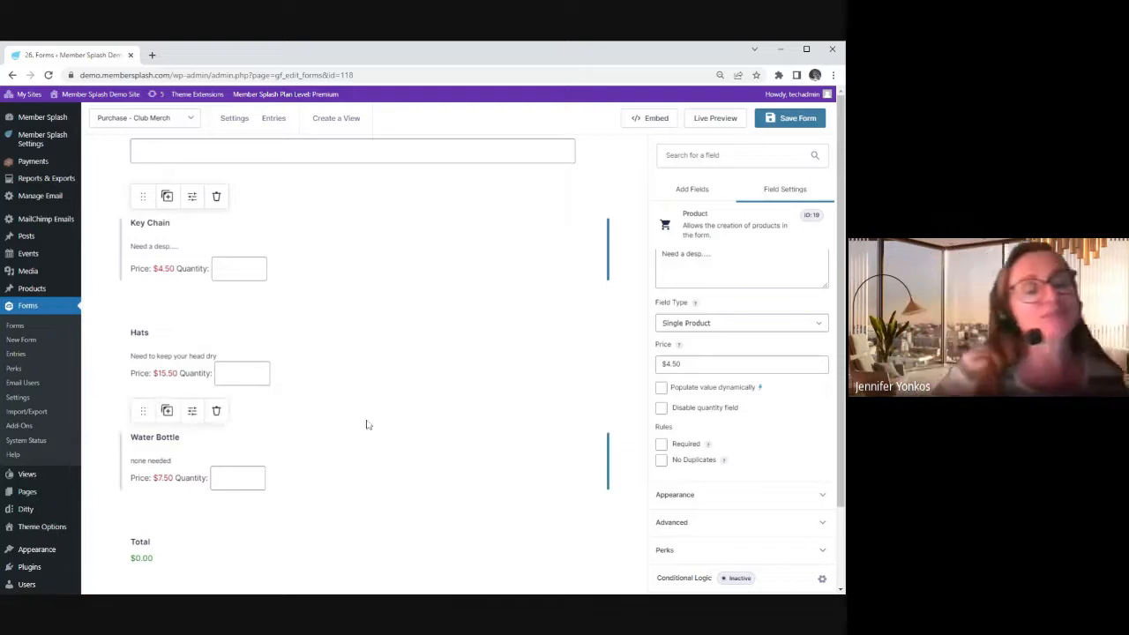
scroll(367, 425, "down", 3)
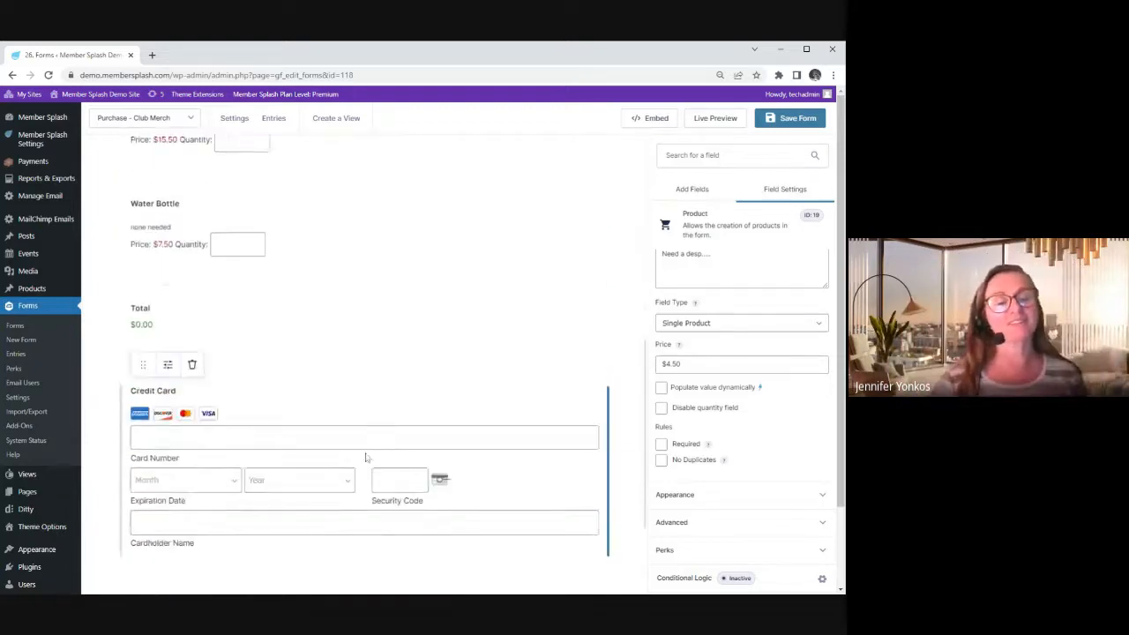
scroll(367, 458, "down", 1)
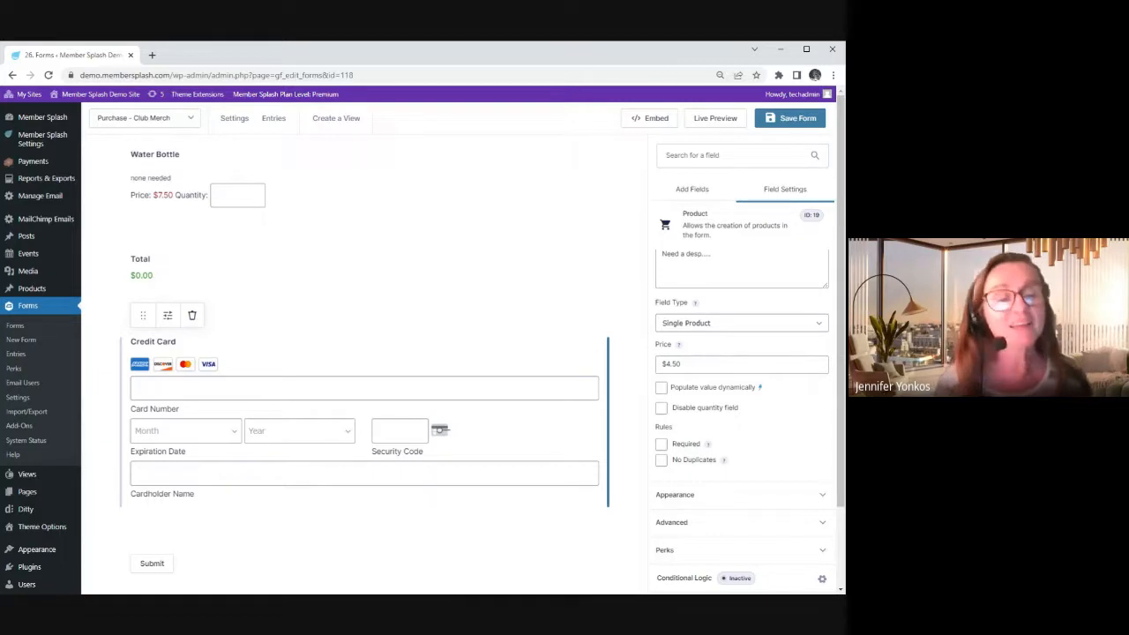
left_click(279, 462)
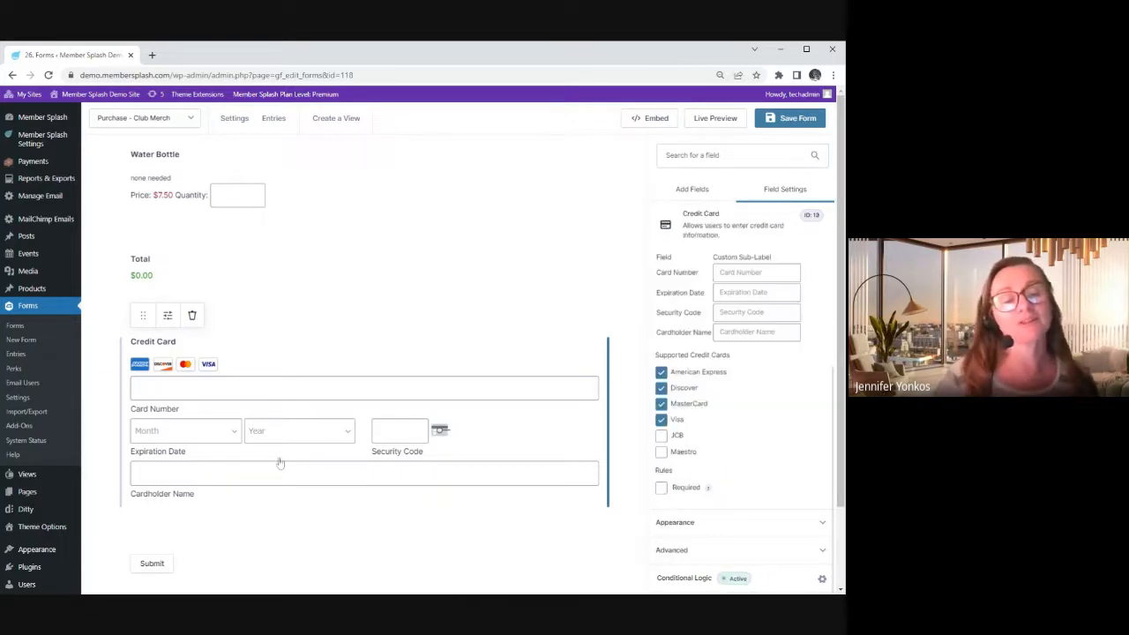
left_click(356, 556)
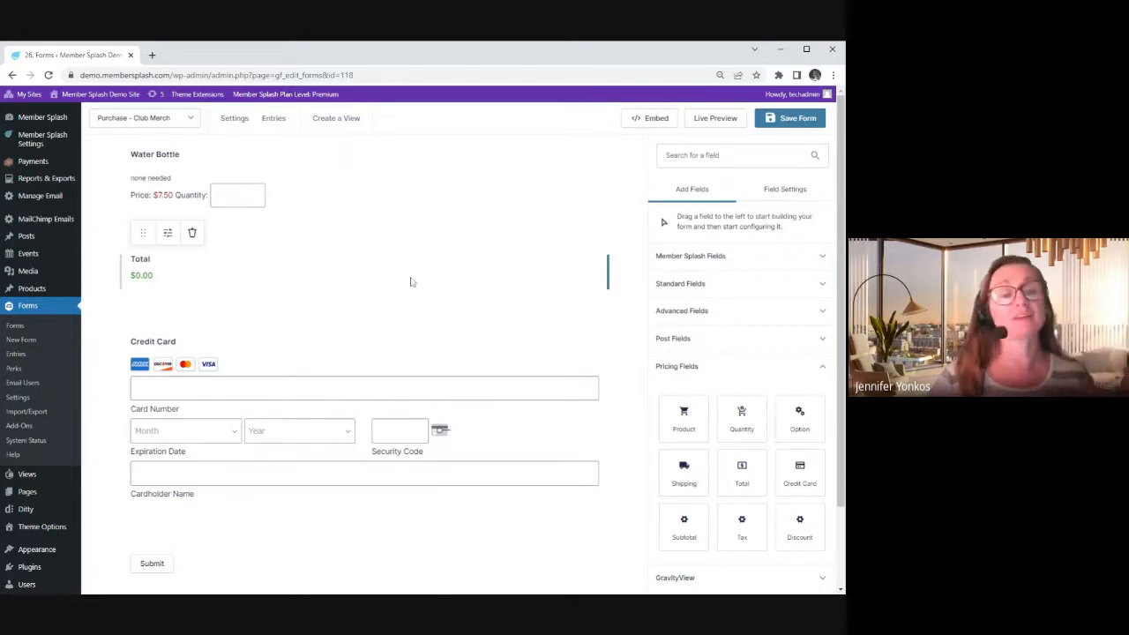
scroll(414, 309, "up", 2)
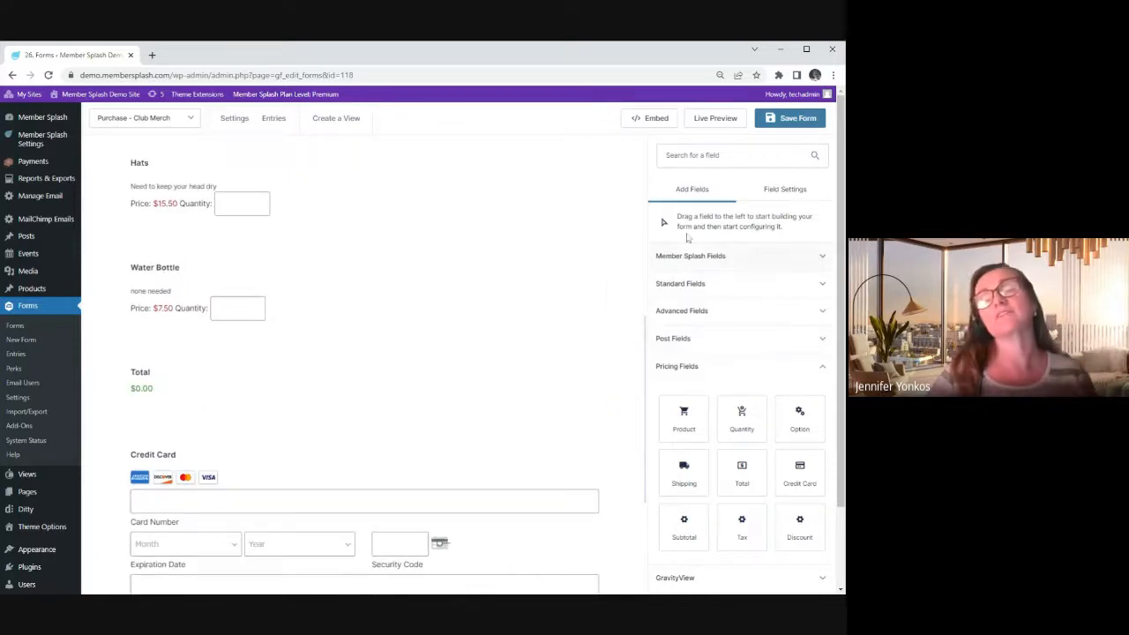
Open the form's live preview, look over the previewed fields and return to the form editor
left_click(704, 118)
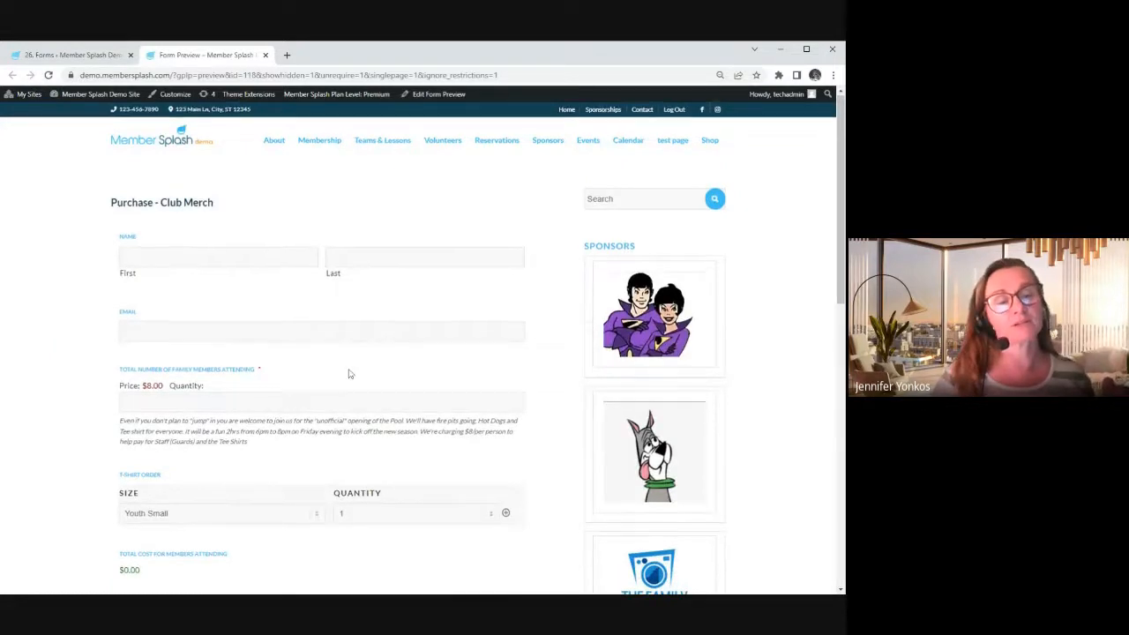
scroll(349, 374, "down", 2)
scroll(348, 374, "up", 2)
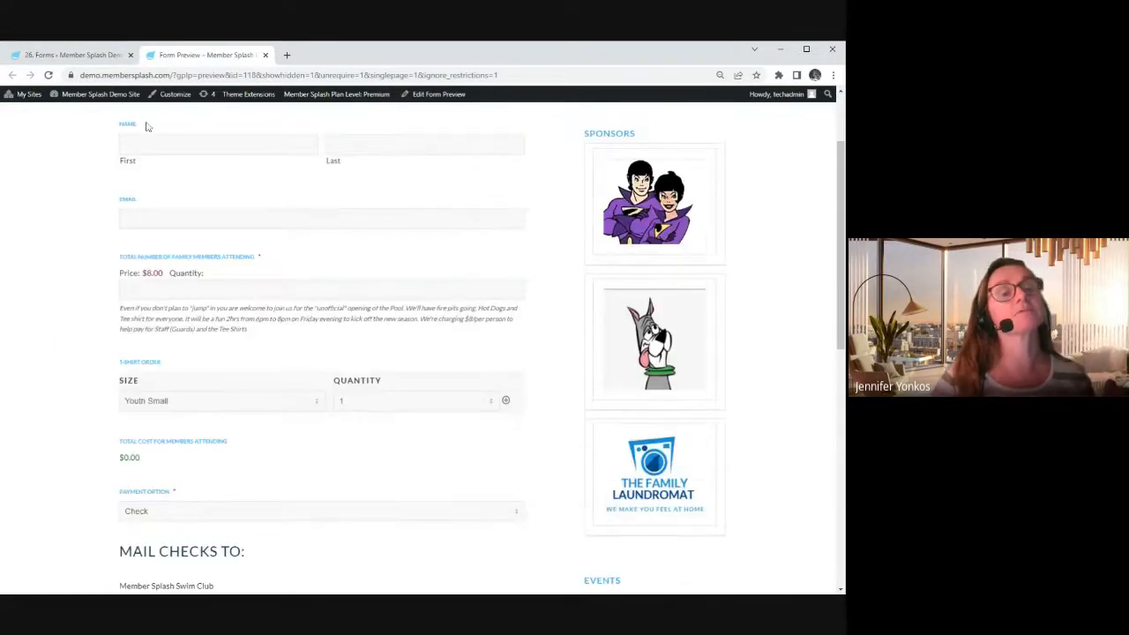
left_click(77, 55)
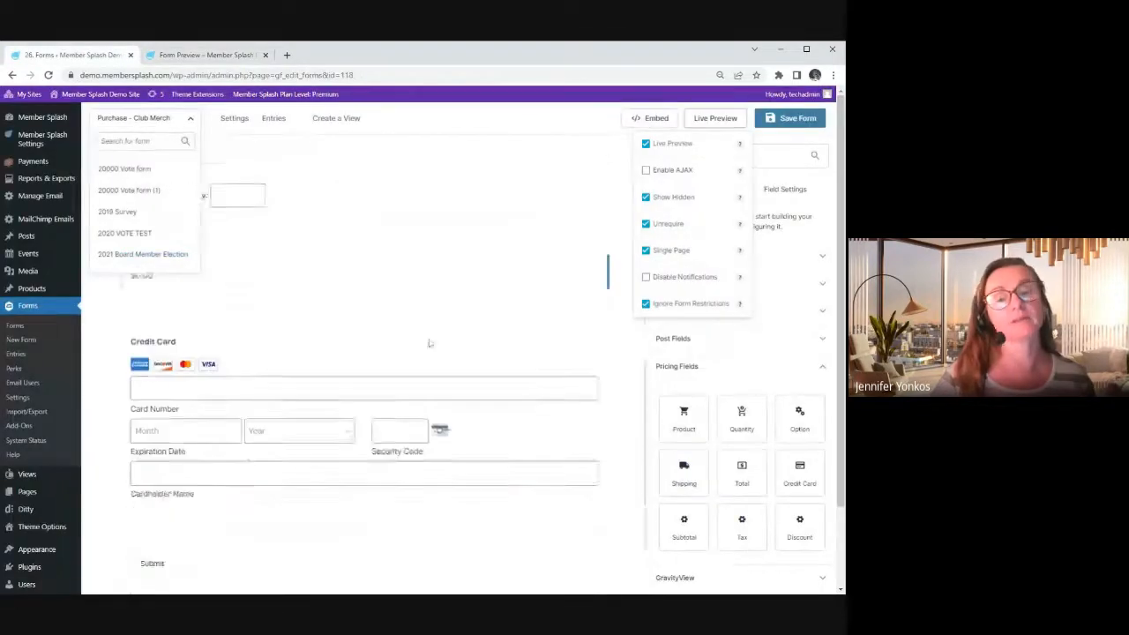
Save the Purchase - Club Merch form and reopen its live preview in place of the old one
left_click(774, 123)
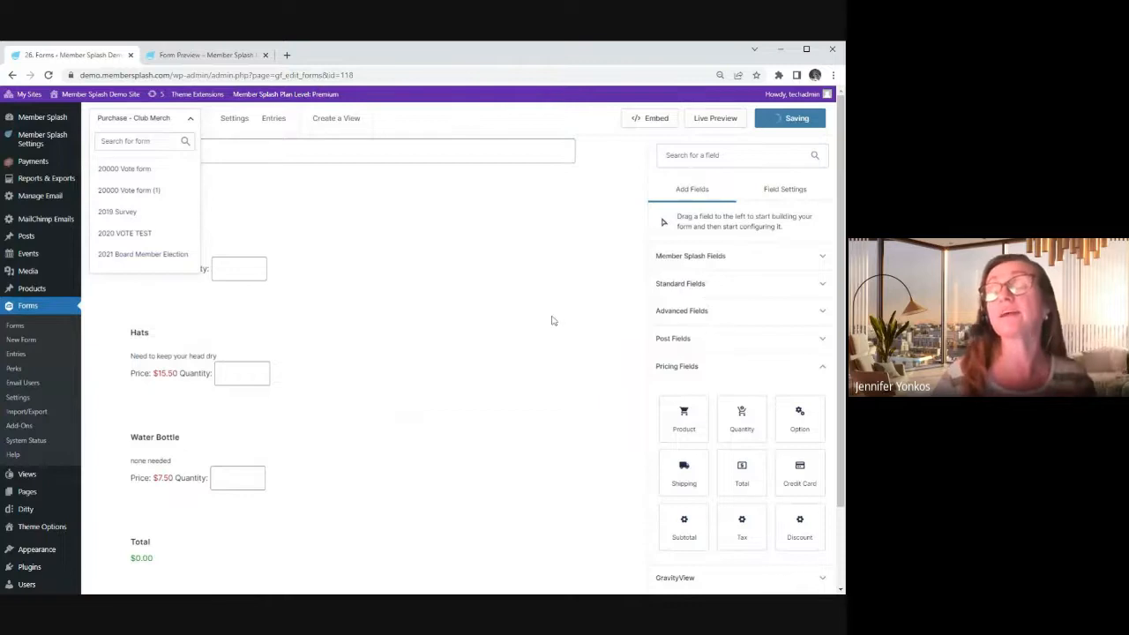
left_click(530, 260)
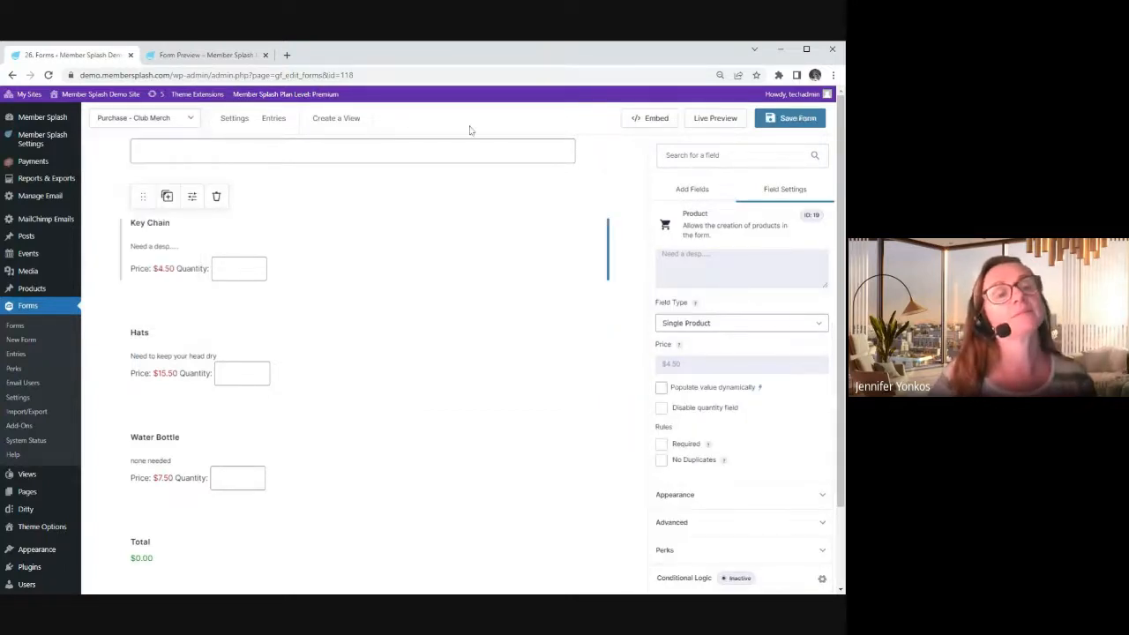
left_click(791, 118)
left_click(264, 55)
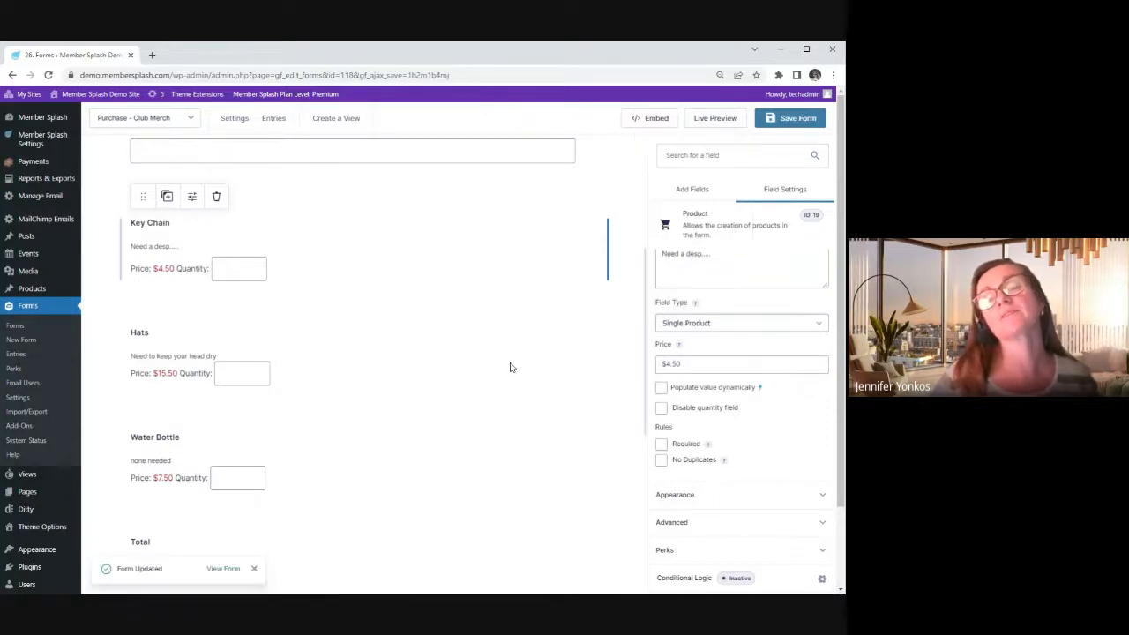
left_click(713, 118)
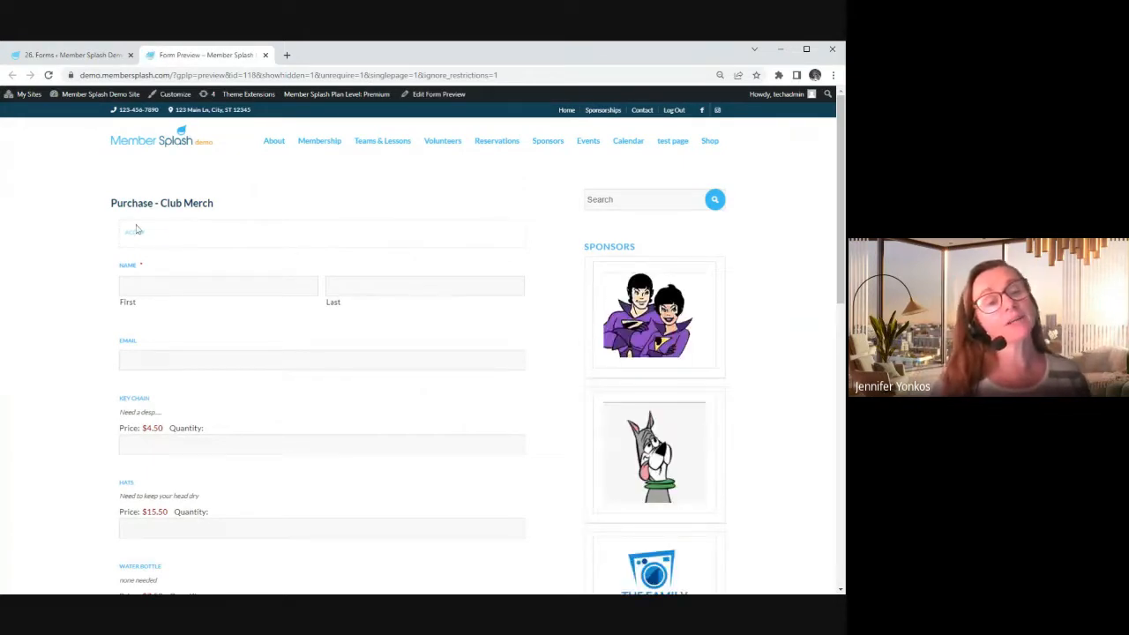
Fill in the buyer's name and email and enter quantities of 2 Key Chains, 1 Hat and 15 Water Bottles
scroll(436, 303, "down", 1)
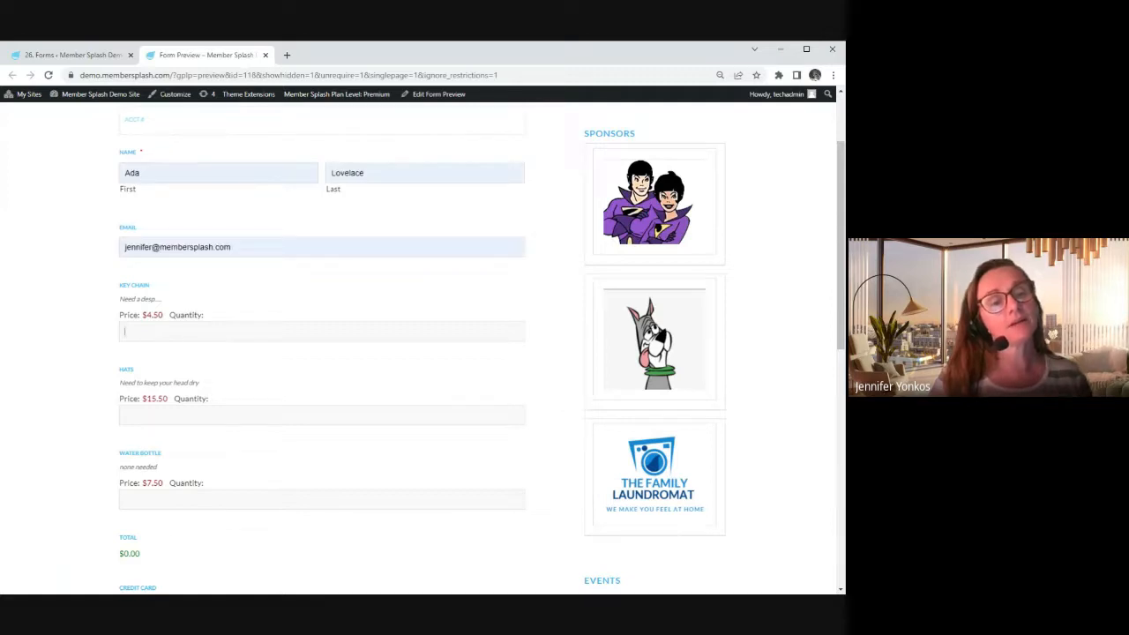
type("2")
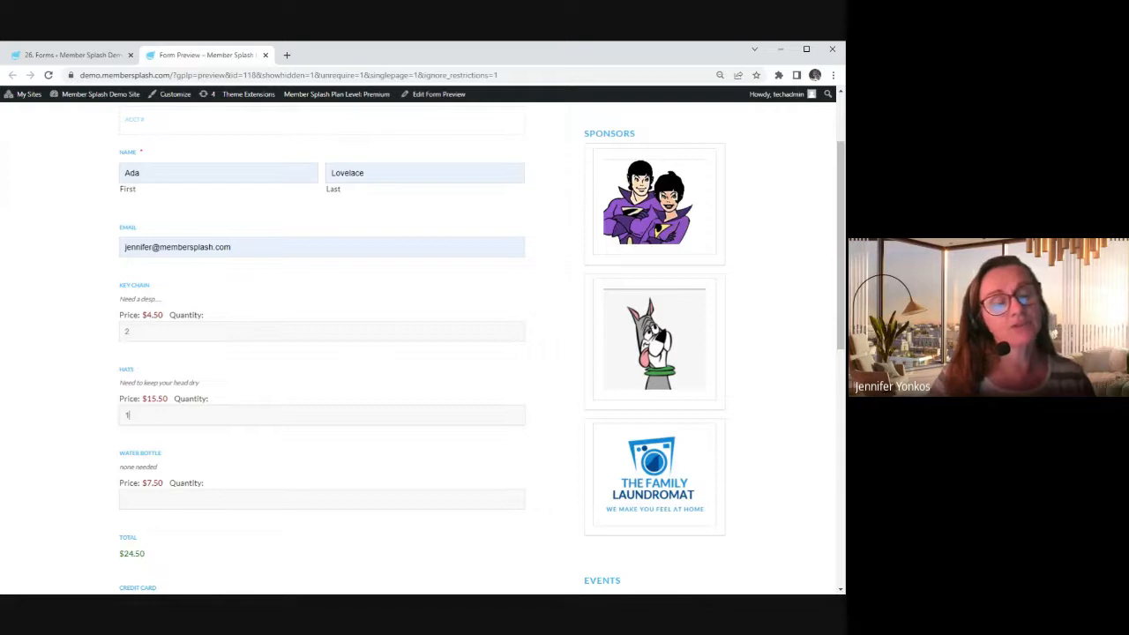
scroll(210, 490, "down", 1)
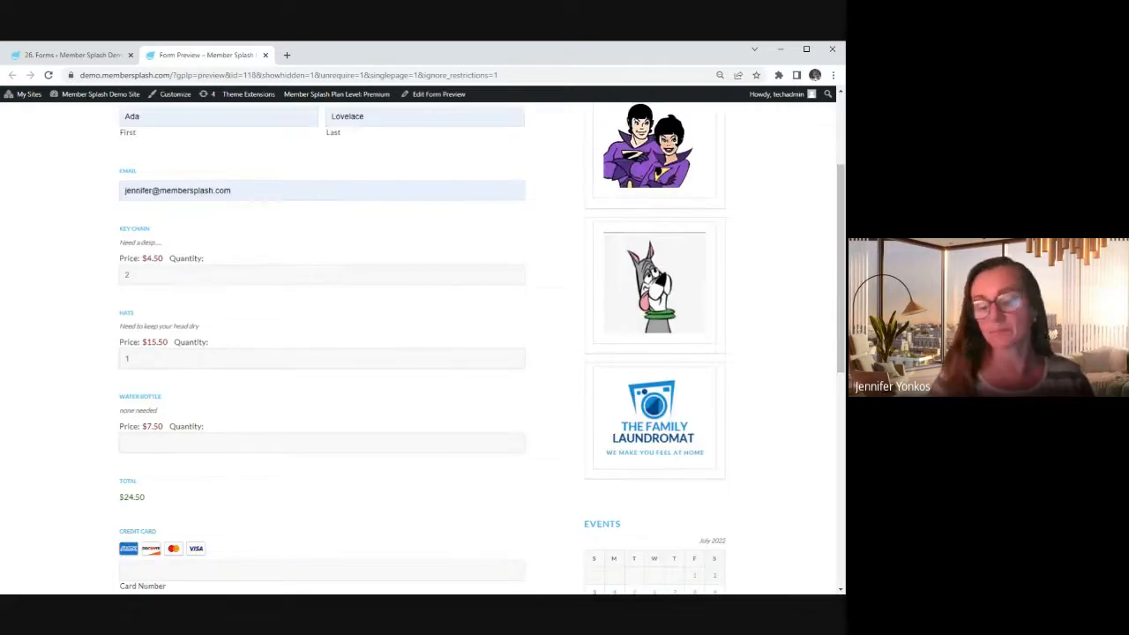
type("15")
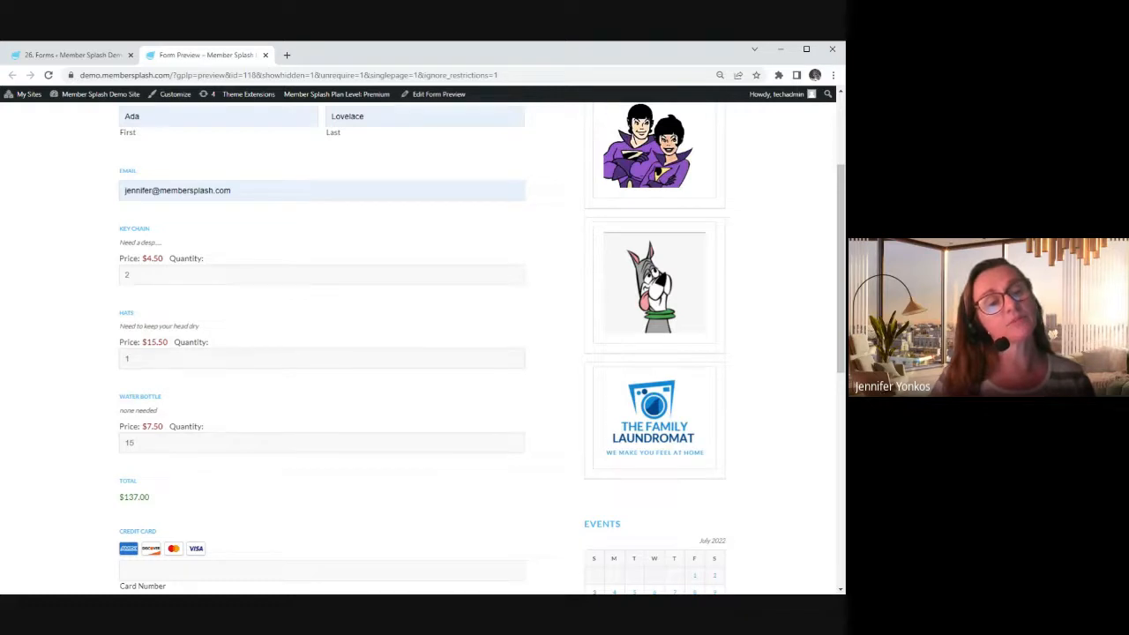
scroll(181, 503, "down", 1)
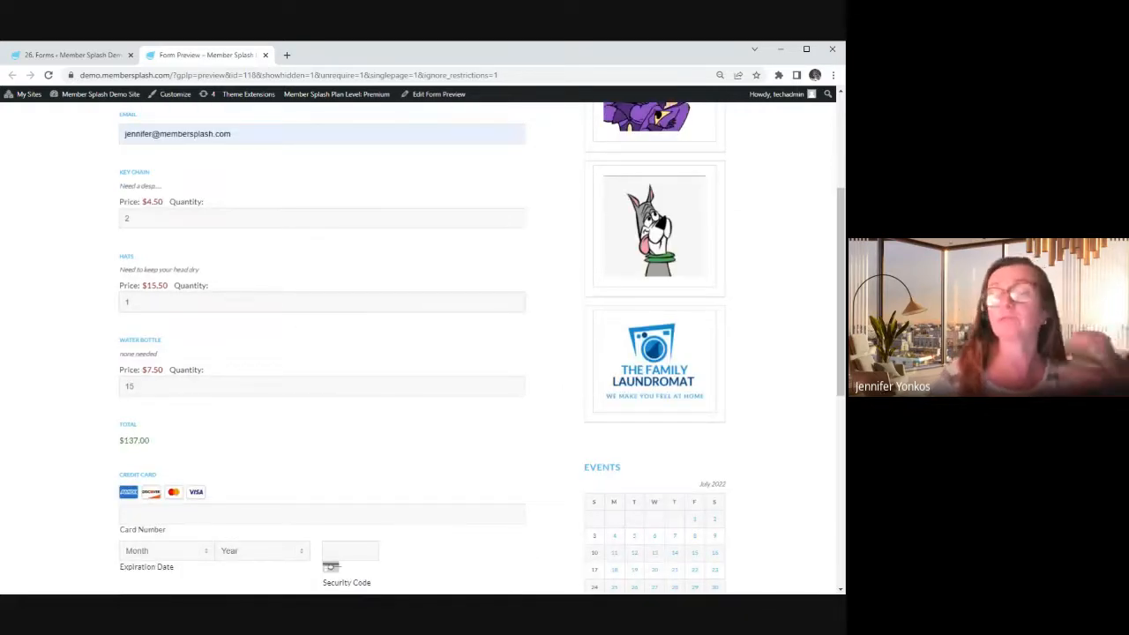
Change the order quantities to 5 Key Chains, 8 Hats and 1 Water Bottle
scroll(182, 388, "up", 3)
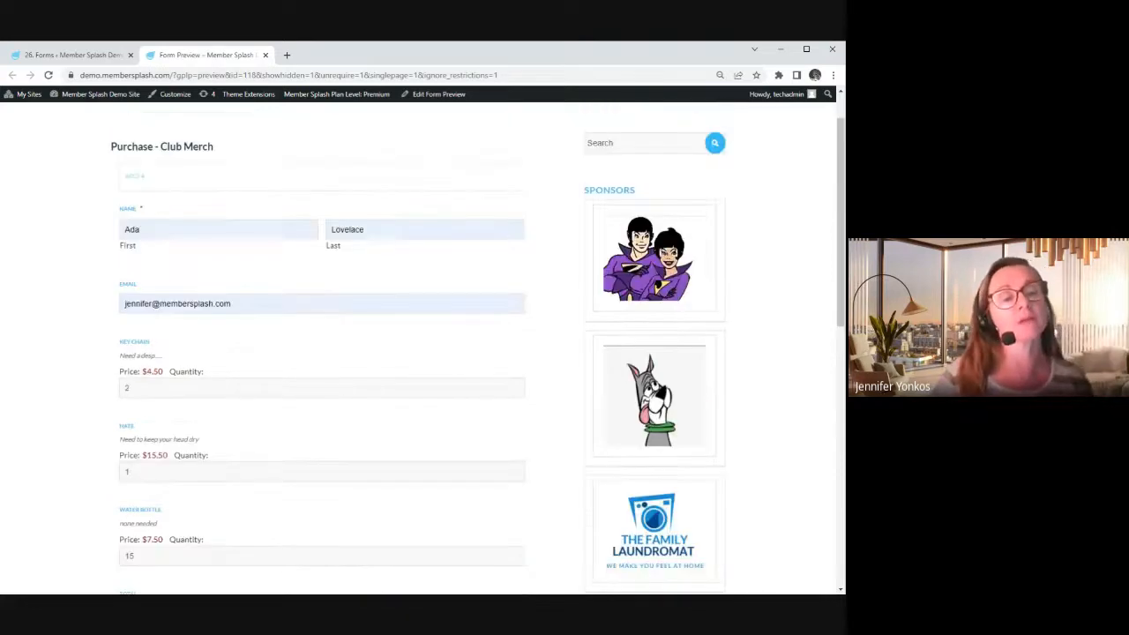
left_click_drag(139, 388, 86, 377)
type("5")
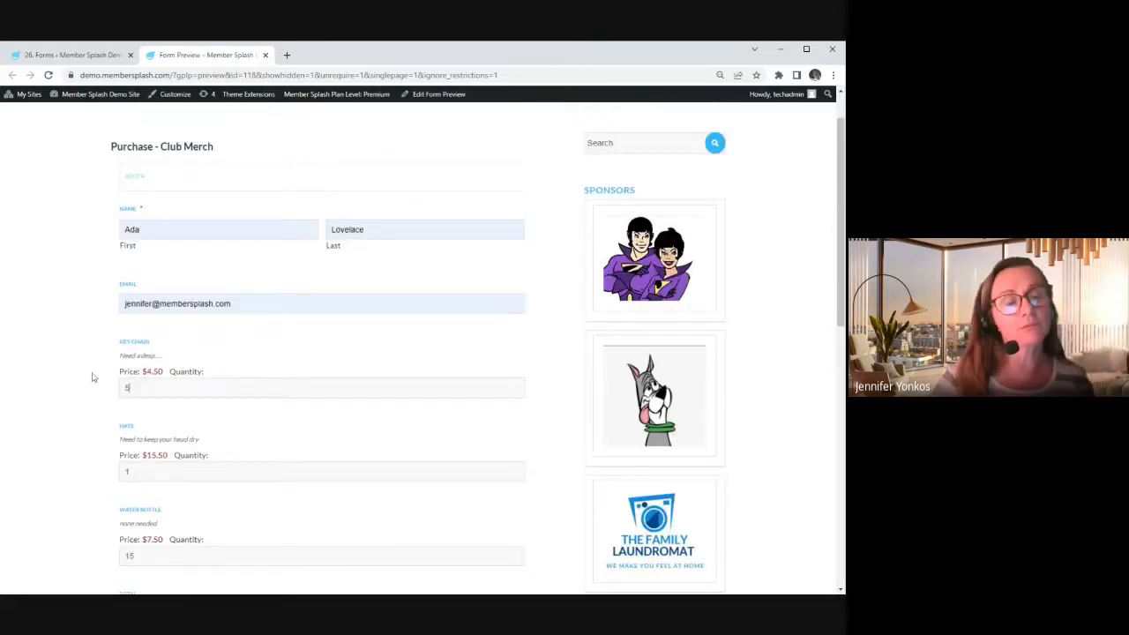
scroll(262, 462, "down", 2)
key("Tab")
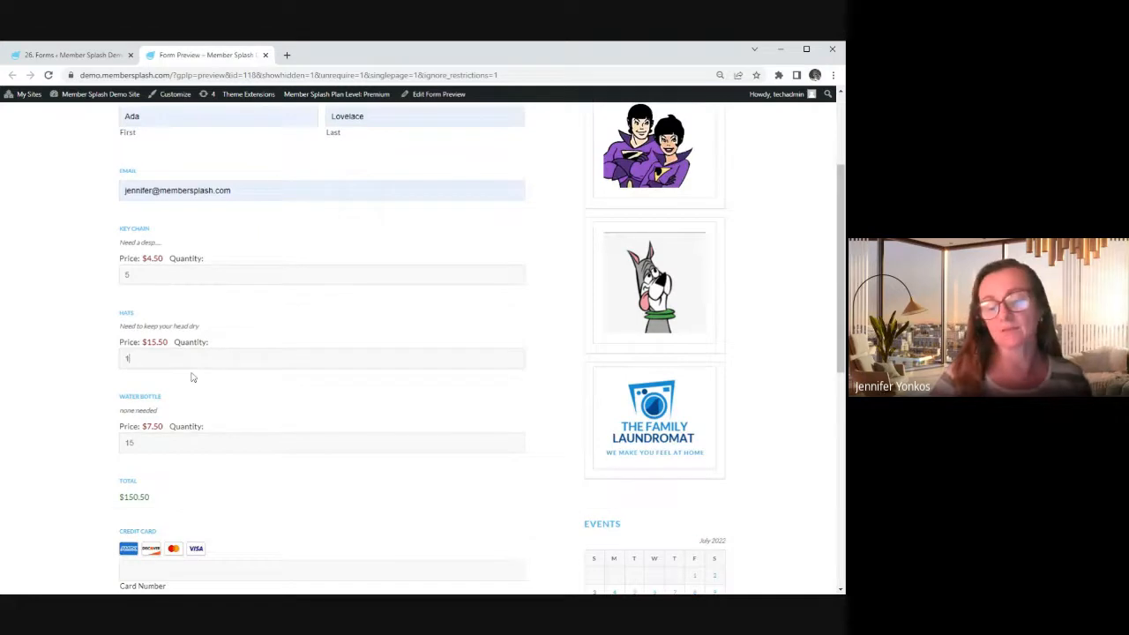
key("BackSpace")
type("8")
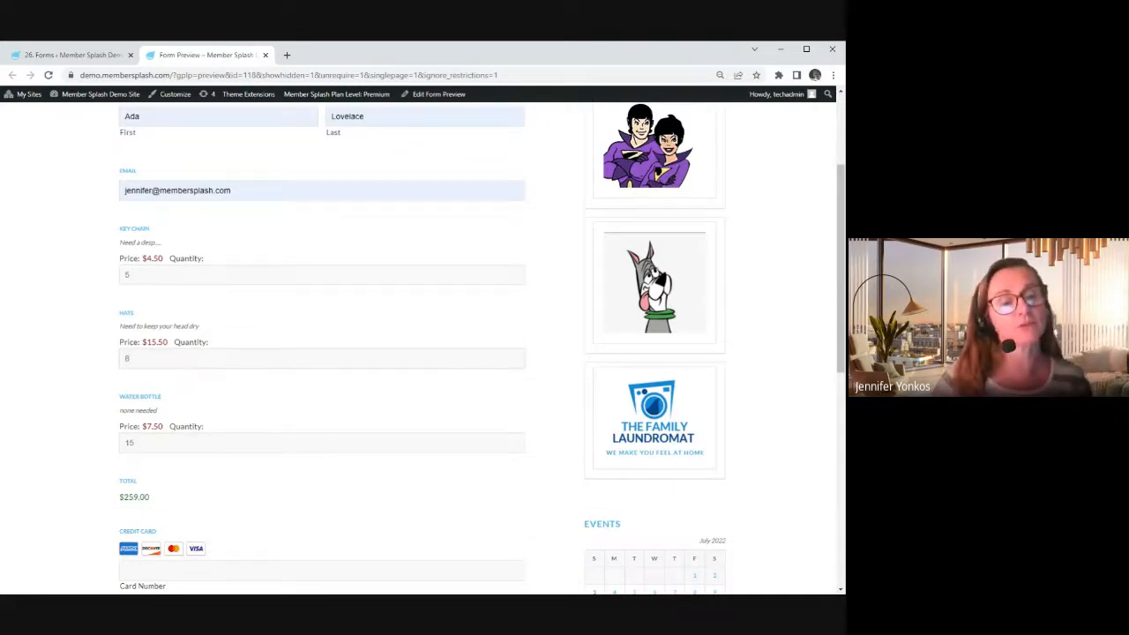
key("BackSpace")
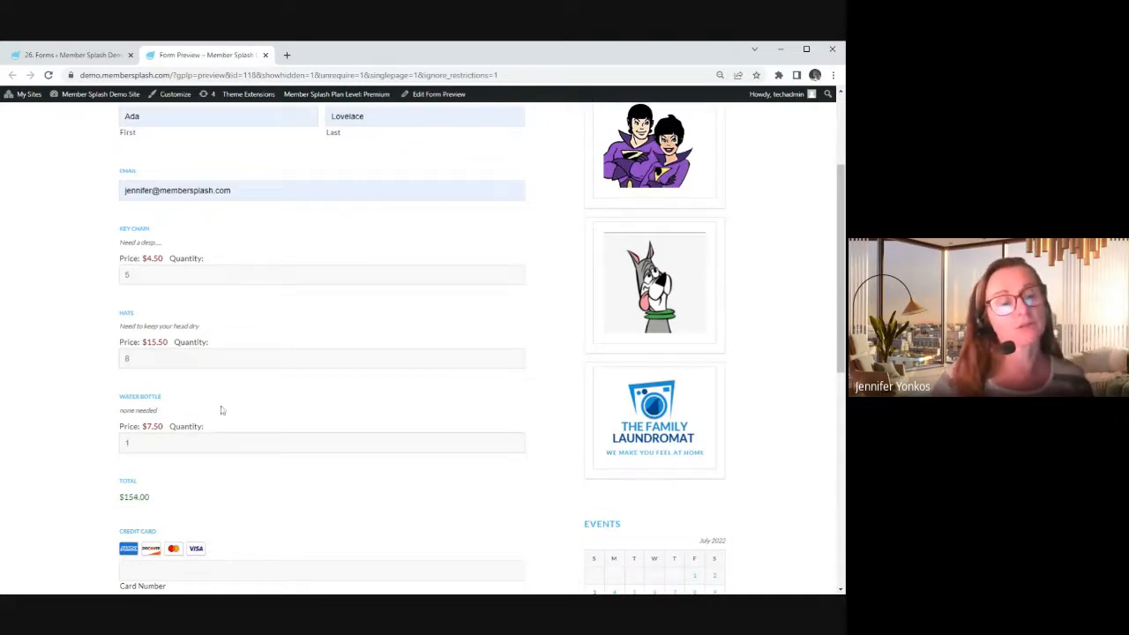
Set the Hats and Key Chain quantities to 1 each
left_click(225, 358)
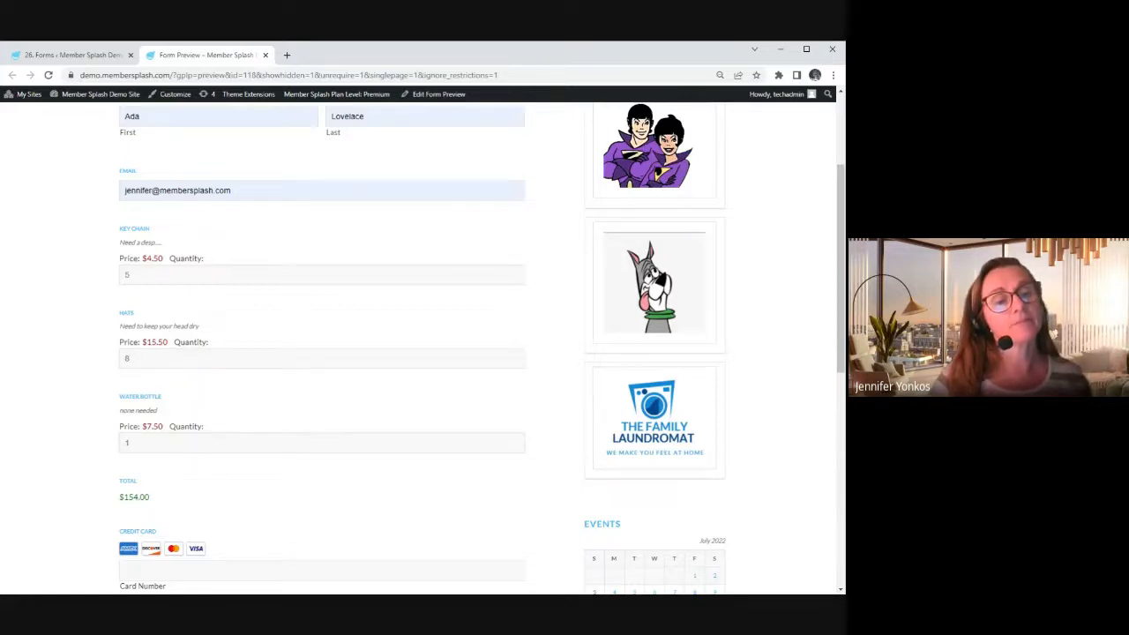
key("BackSpace")
type("1")
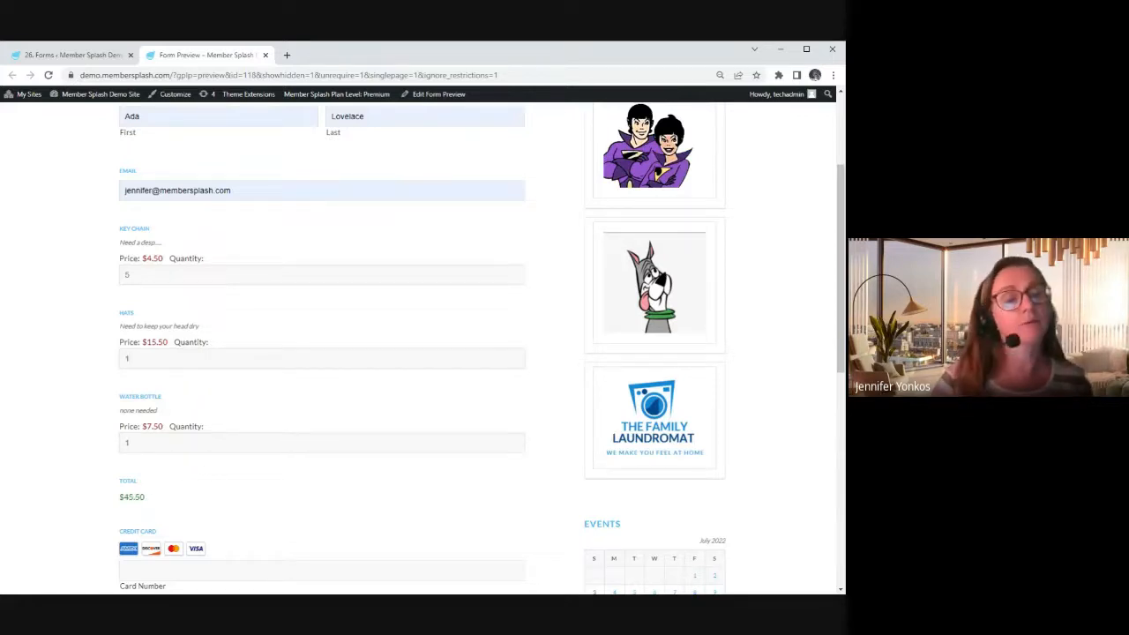
key("BackSpace")
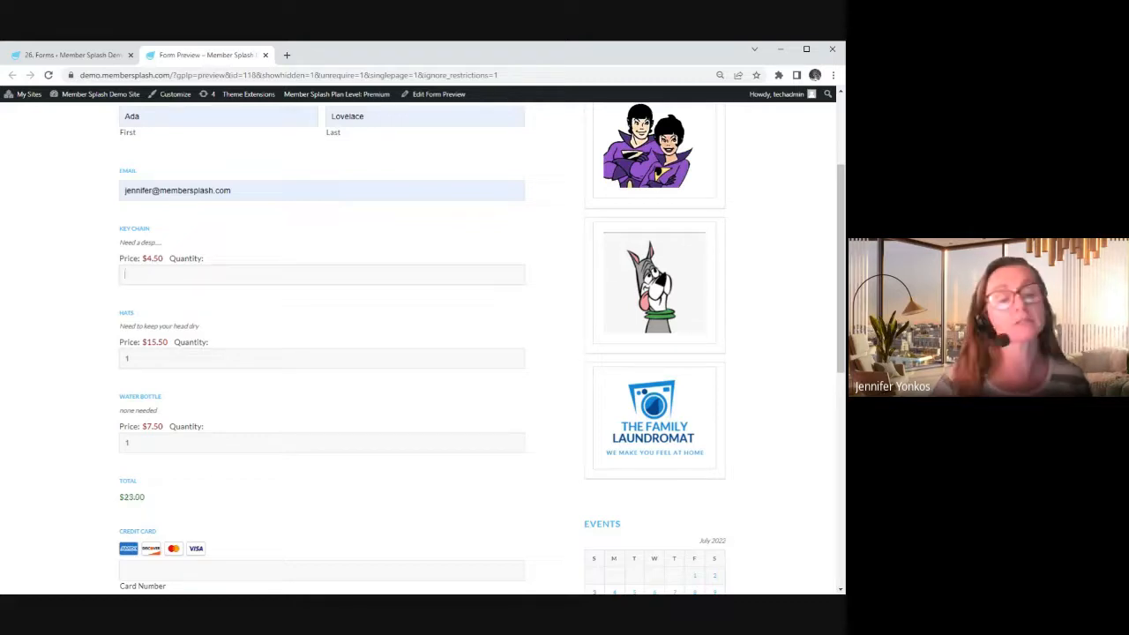
type("1")
left_click(212, 442)
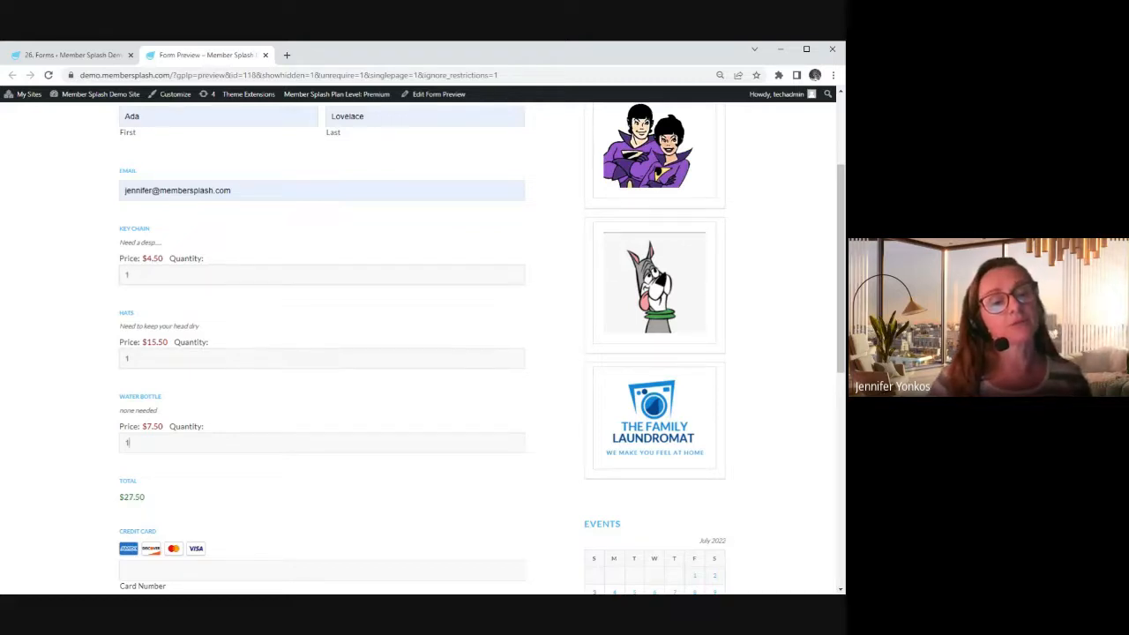
Check the order's quantities and total, leave the credit card fields empty and submit the form
scroll(242, 351, "down", 2)
scroll(242, 350, "up", 2)
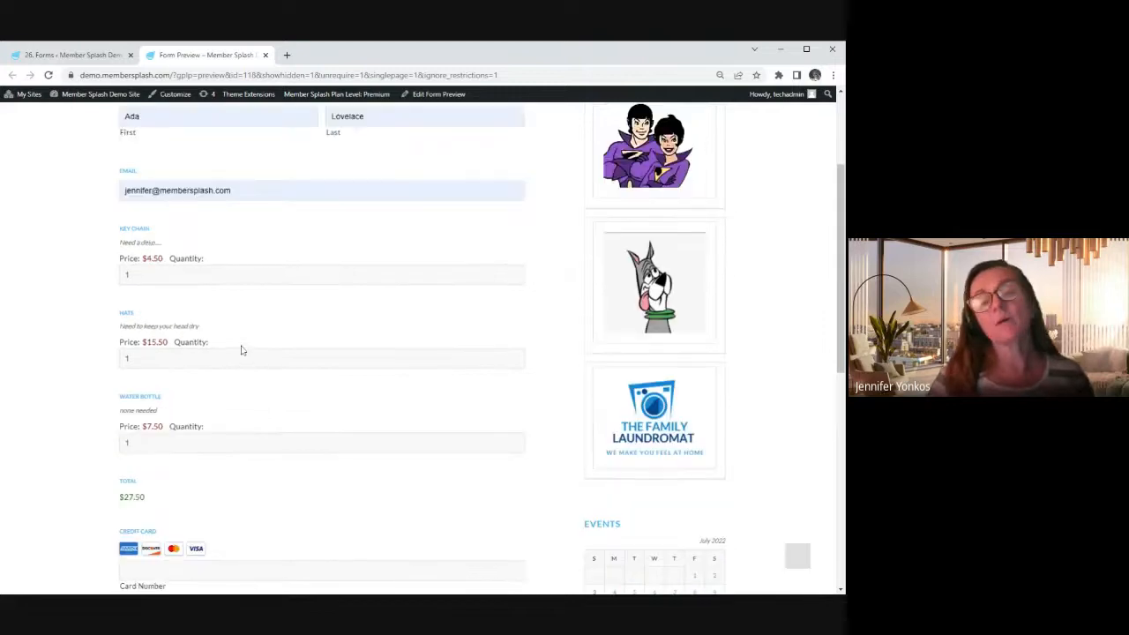
scroll(297, 354, "down", 2)
left_click(296, 400)
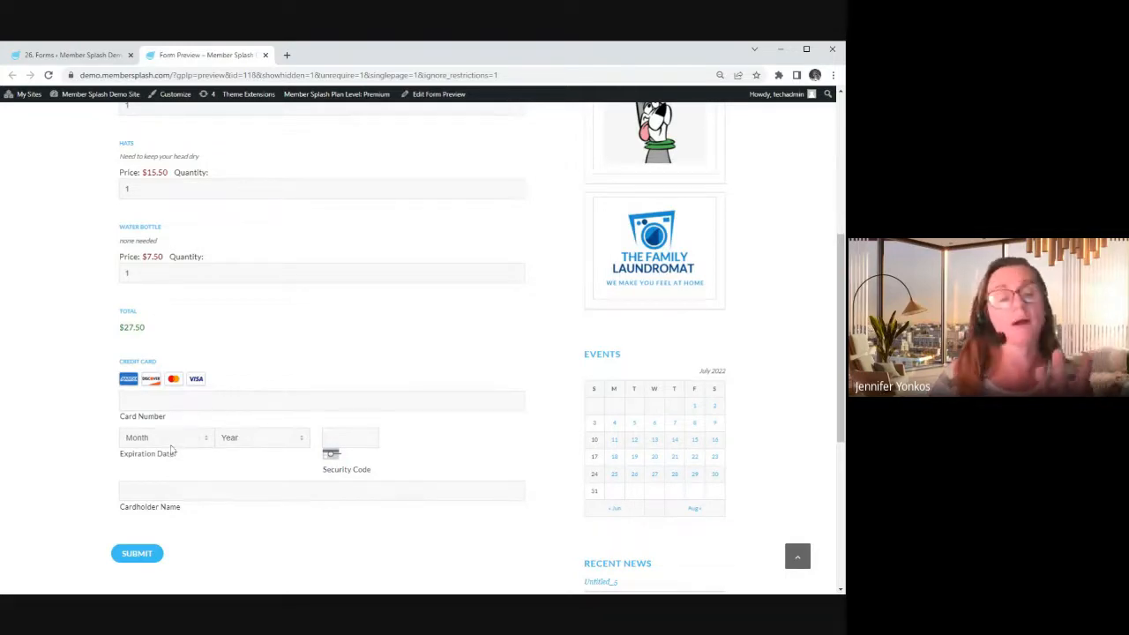
left_click(148, 553)
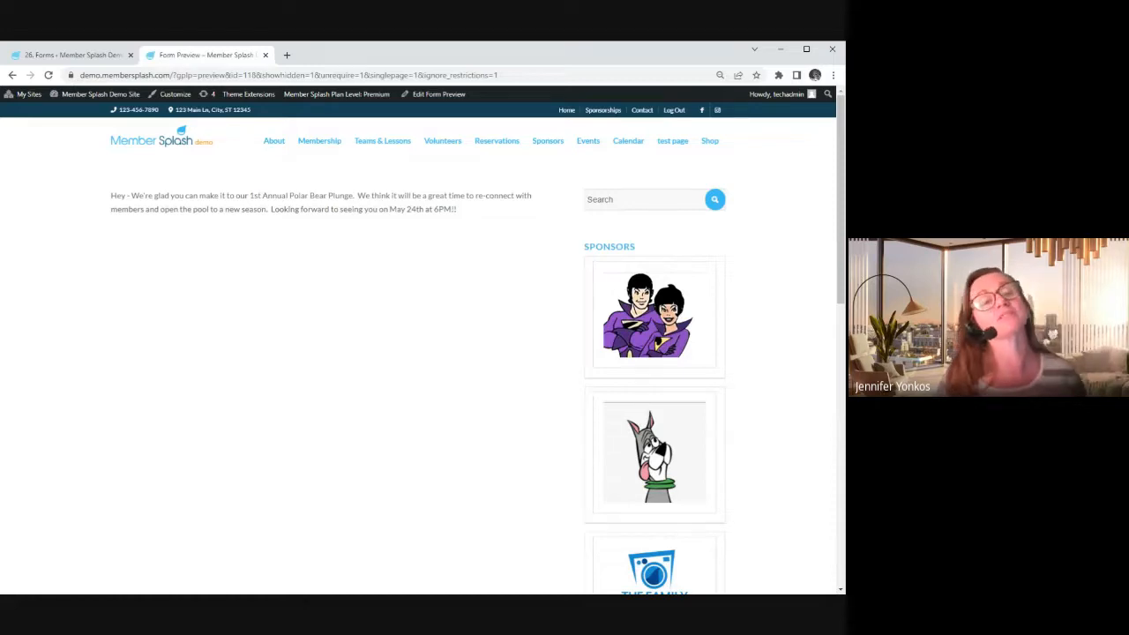
Return to the form editor and review the fields from Acct # down to Credit Card
left_click(75, 54)
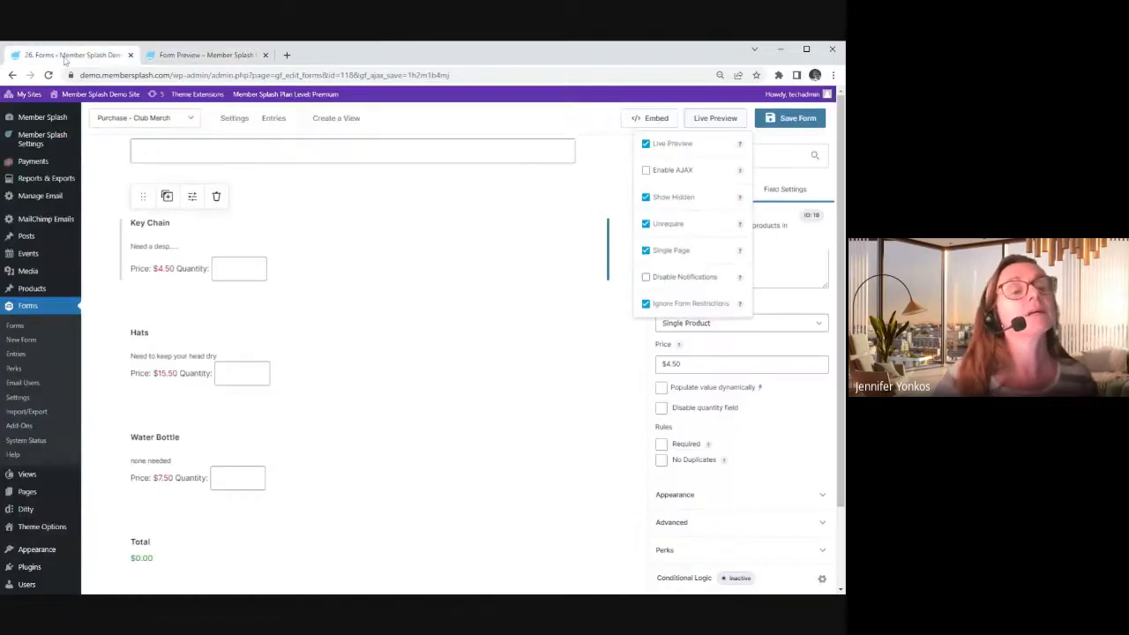
scroll(406, 406, "up", 2)
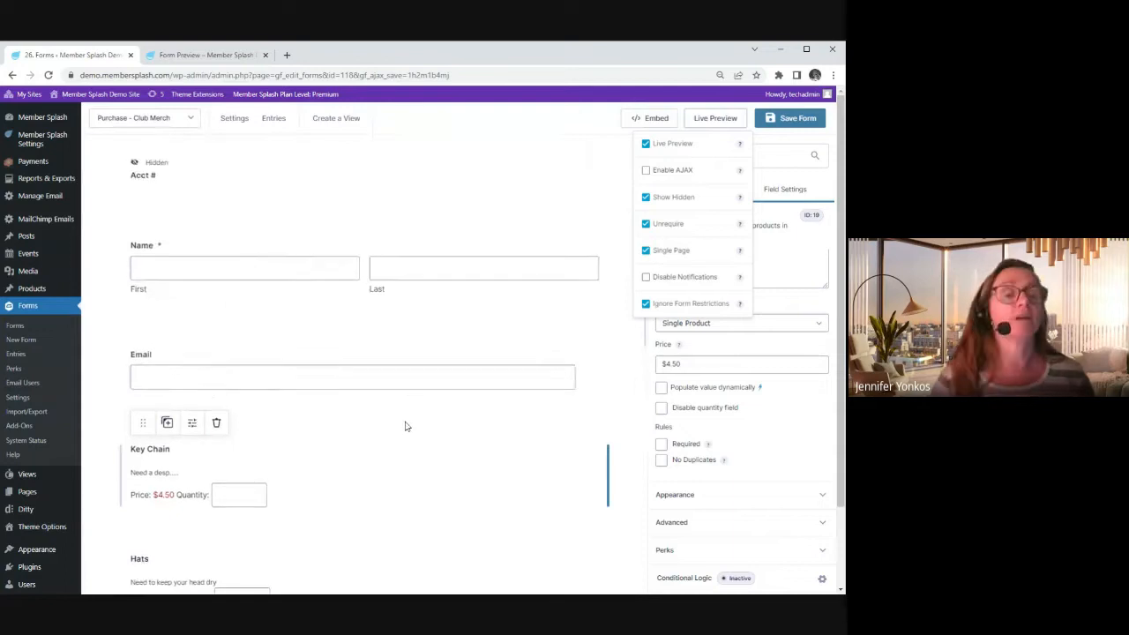
scroll(404, 424, "down", 1)
scroll(406, 429, "down", 5)
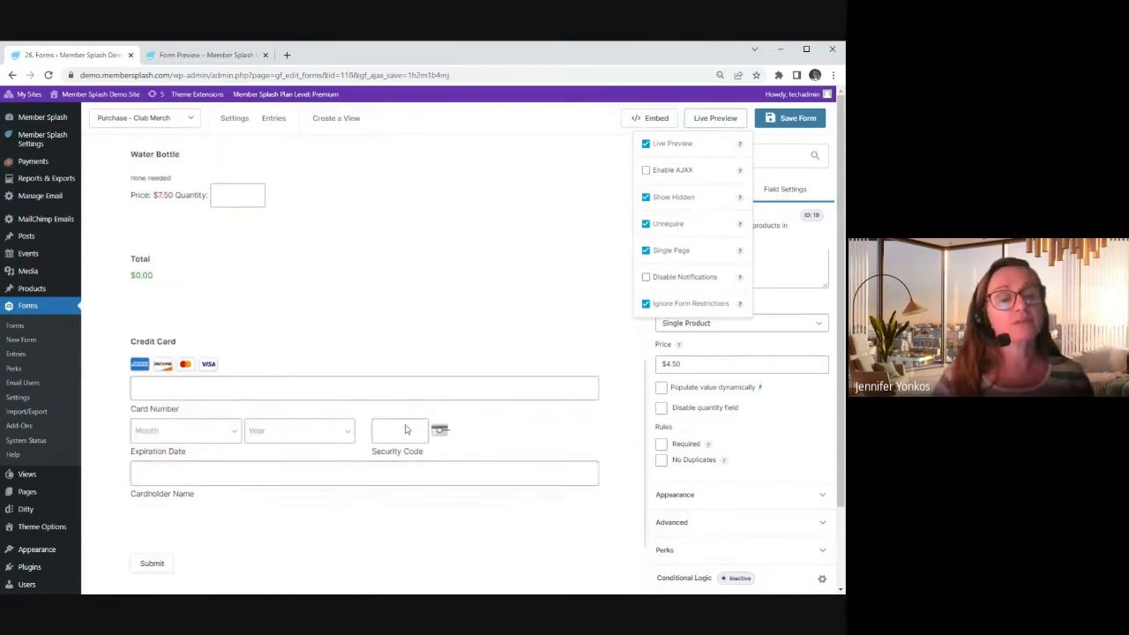
scroll(406, 430, "up", 7)
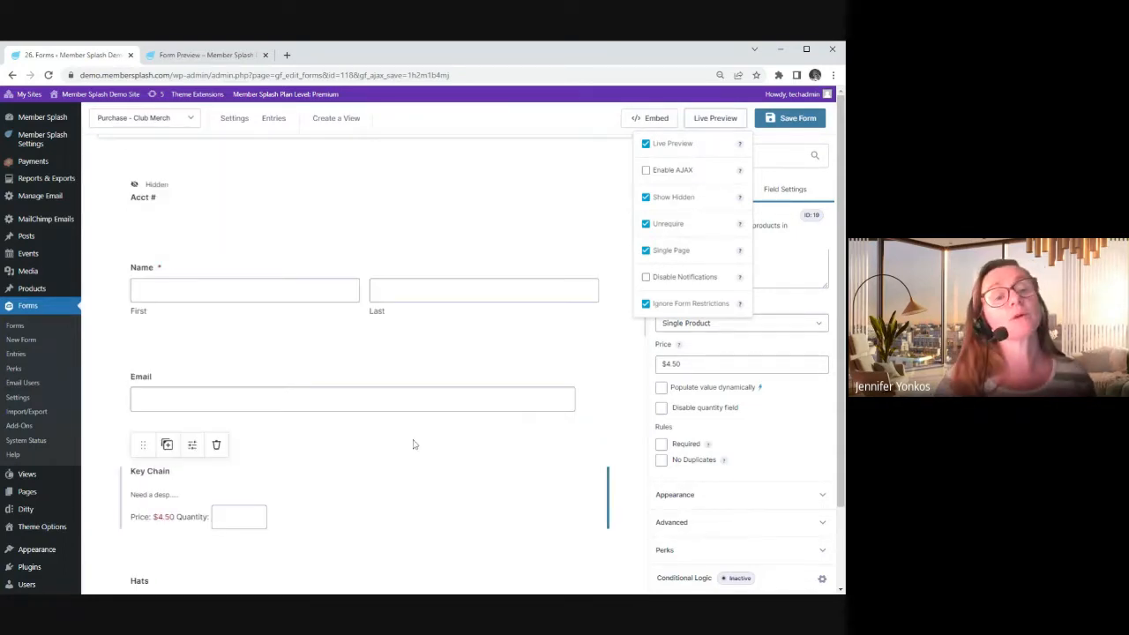
Open the form's entries and look over the submitted test order
left_click(273, 124)
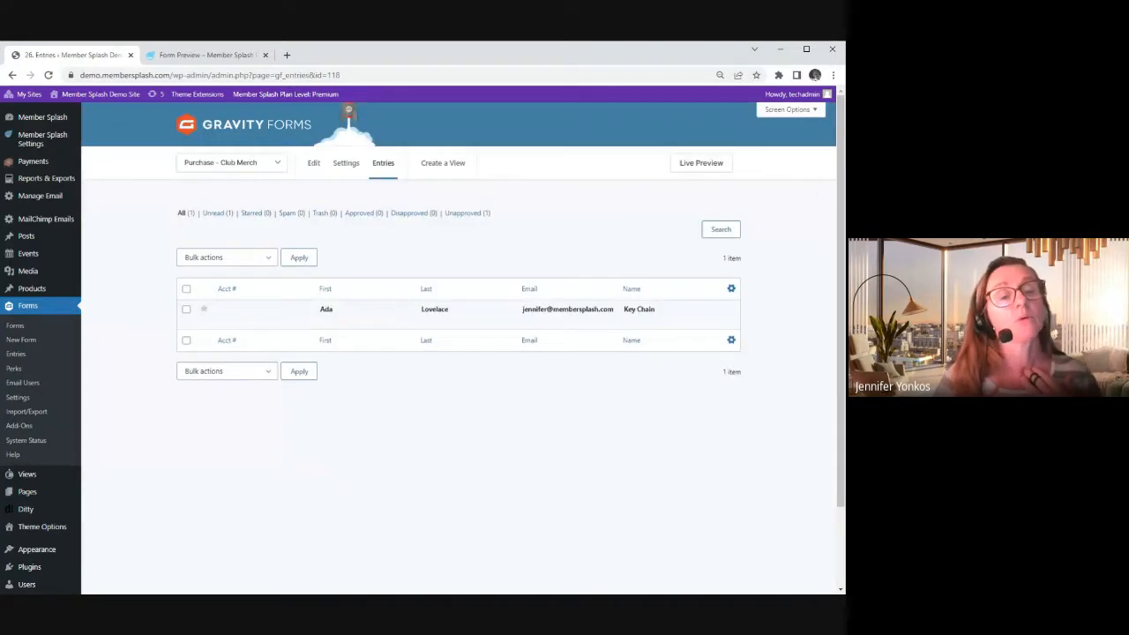
left_click(230, 163)
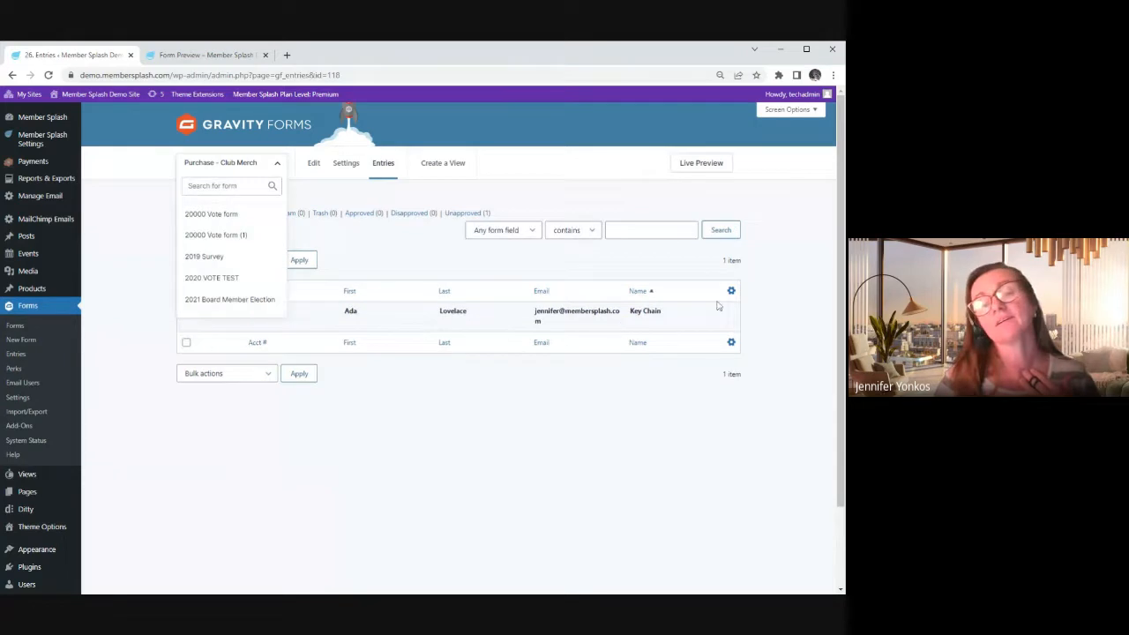
left_click(418, 479)
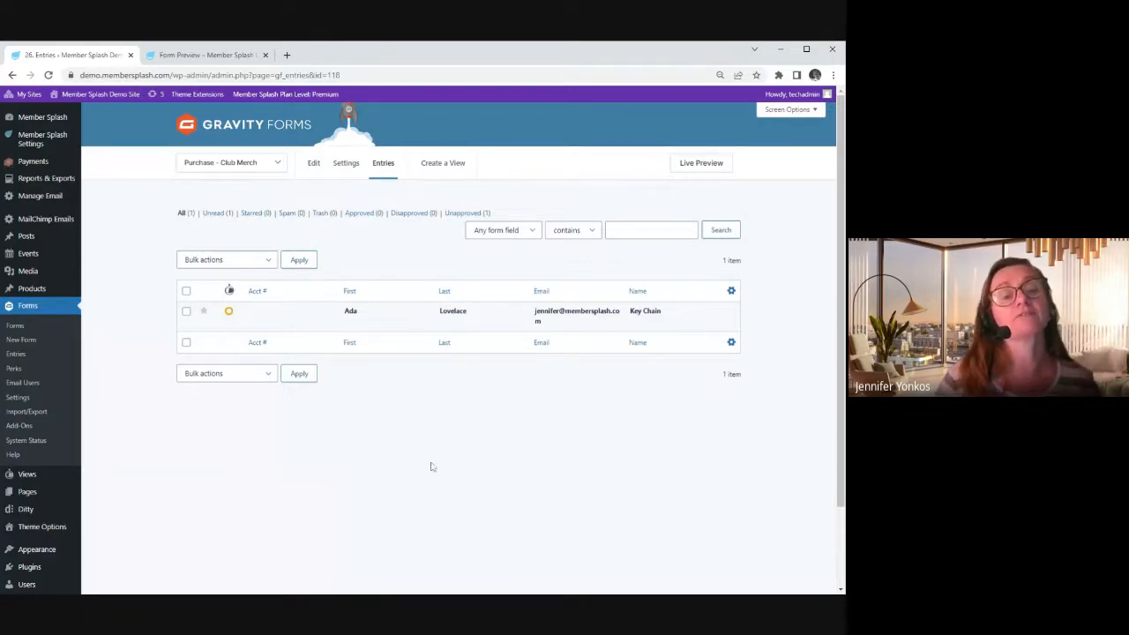
Reopen the form for editing, make the Credit Card field required and save the form
left_click(313, 166)
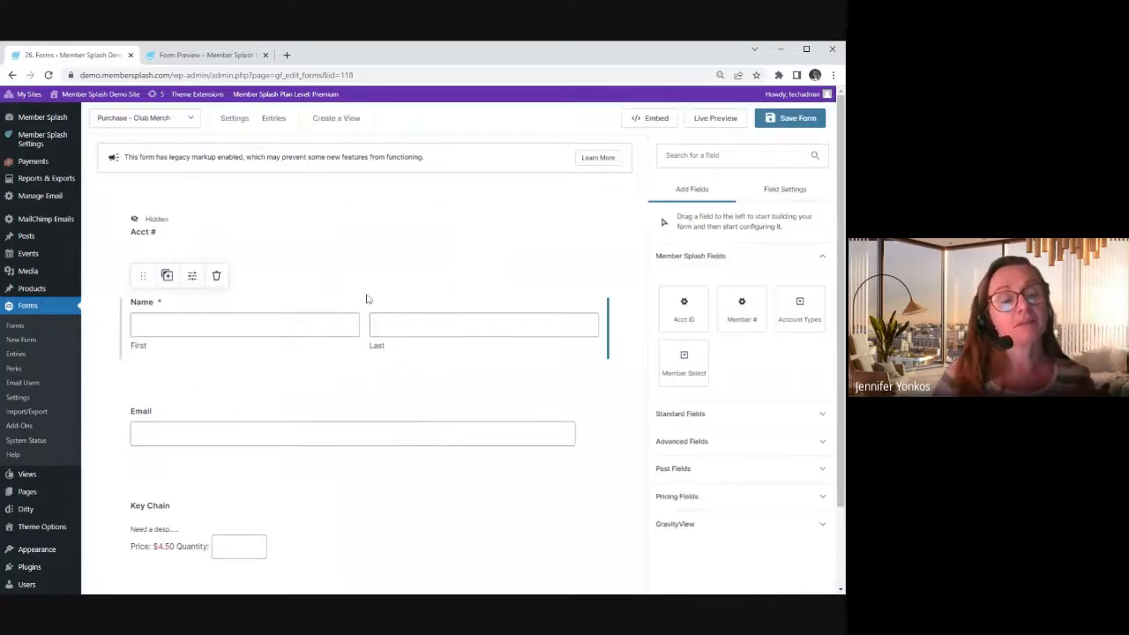
scroll(368, 299, "down", 7)
left_click(341, 374)
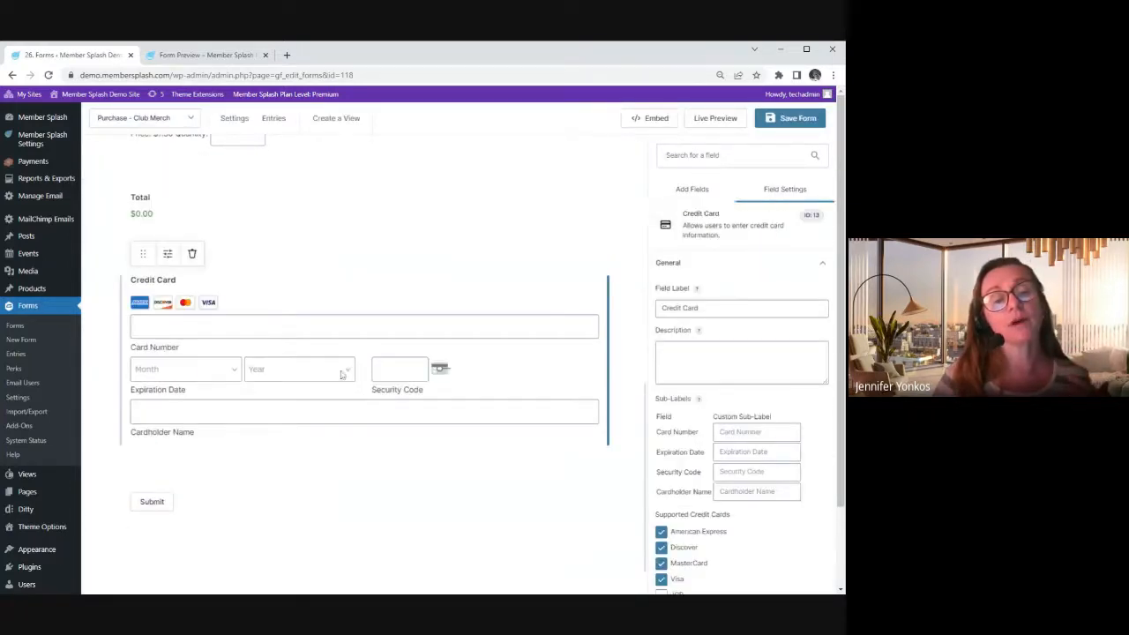
left_click(167, 254)
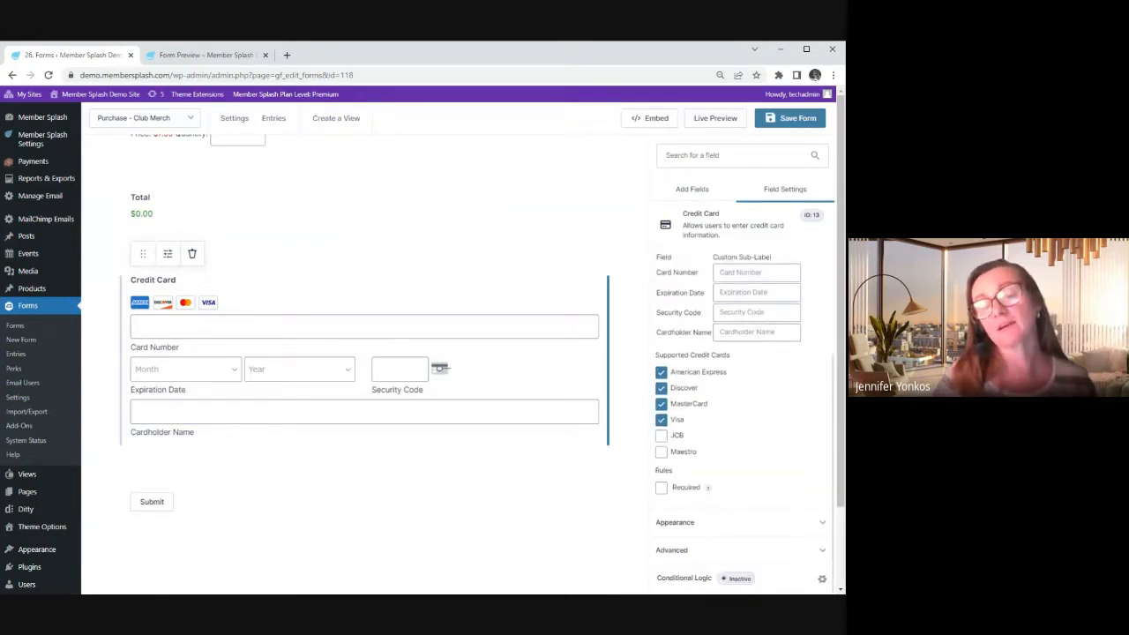
left_click(662, 488)
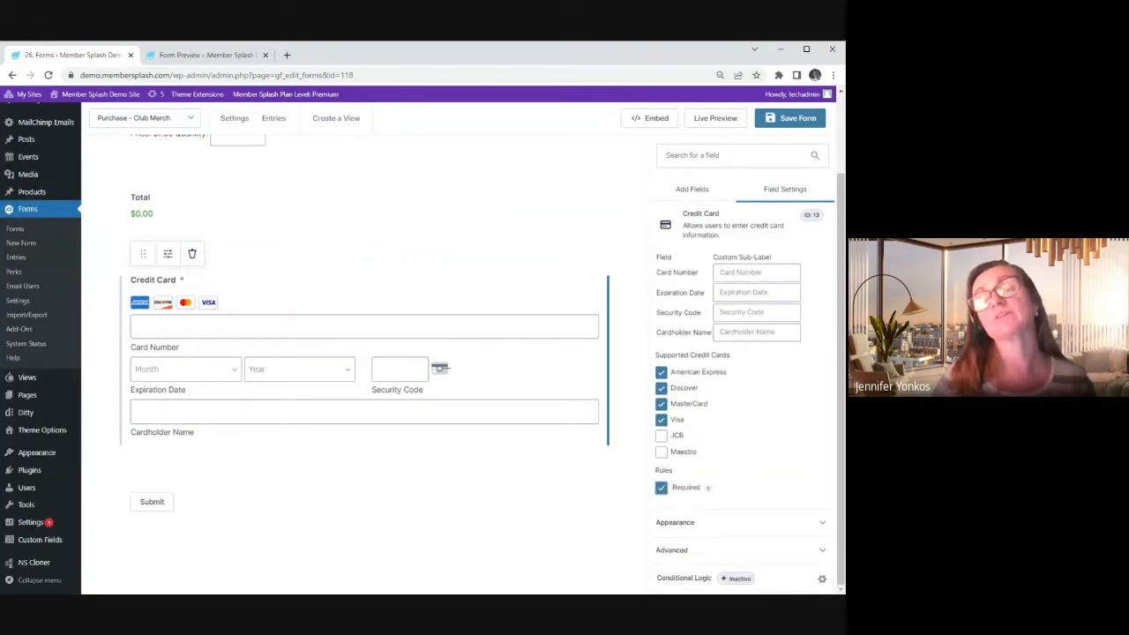
left_click(782, 123)
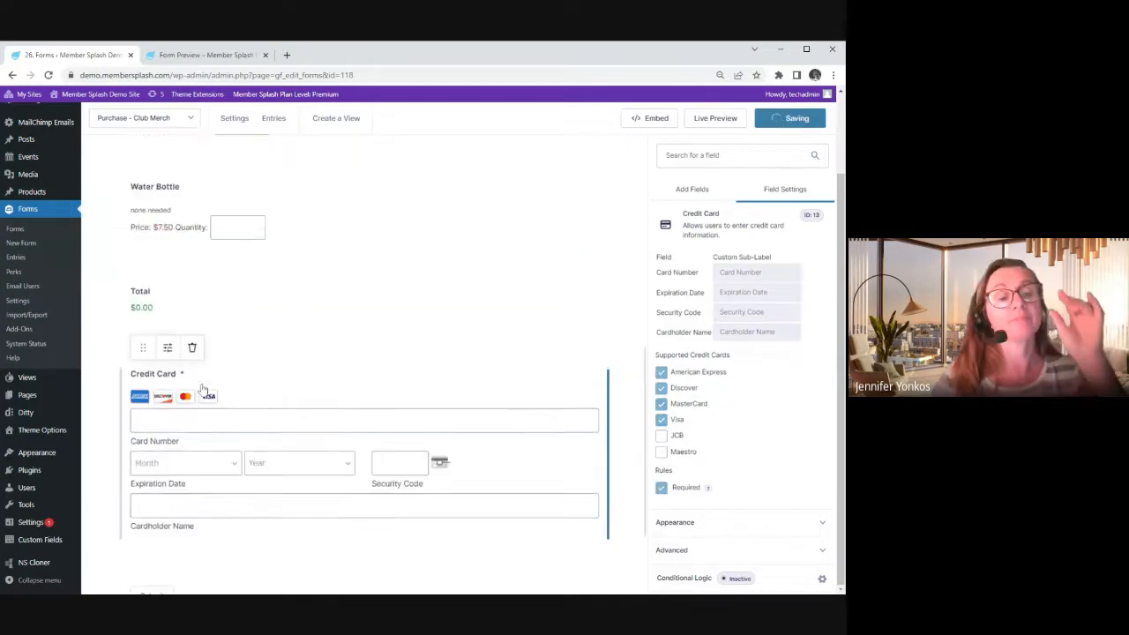
Open the form's Authorize.Net settings and start creating a new payment feed
scroll(202, 390, "up", 2)
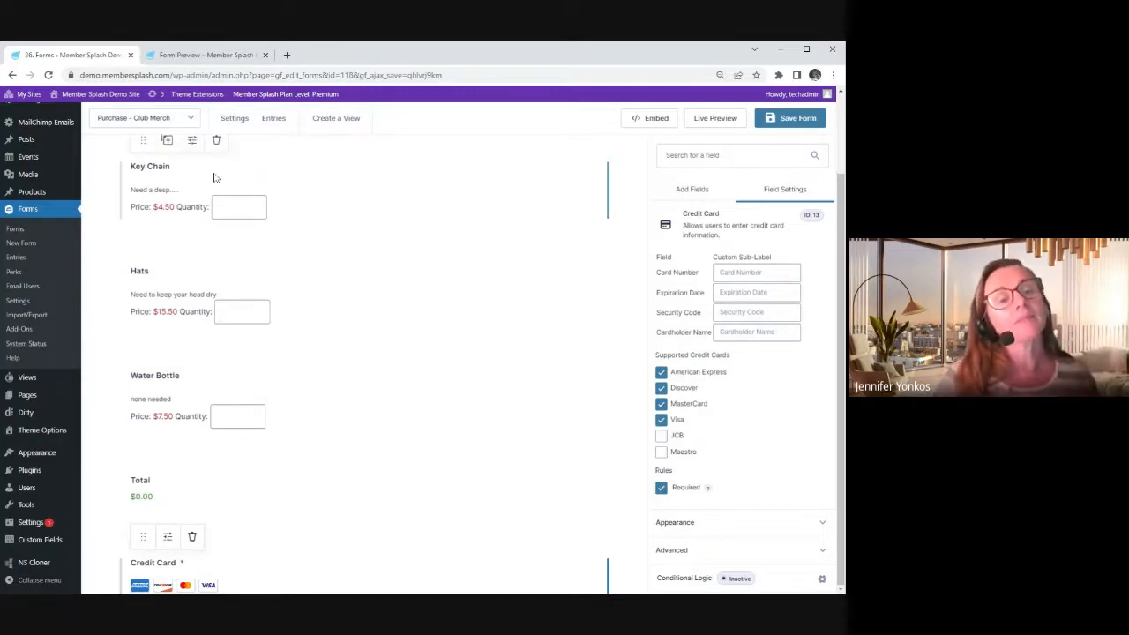
mouse_move(232, 121)
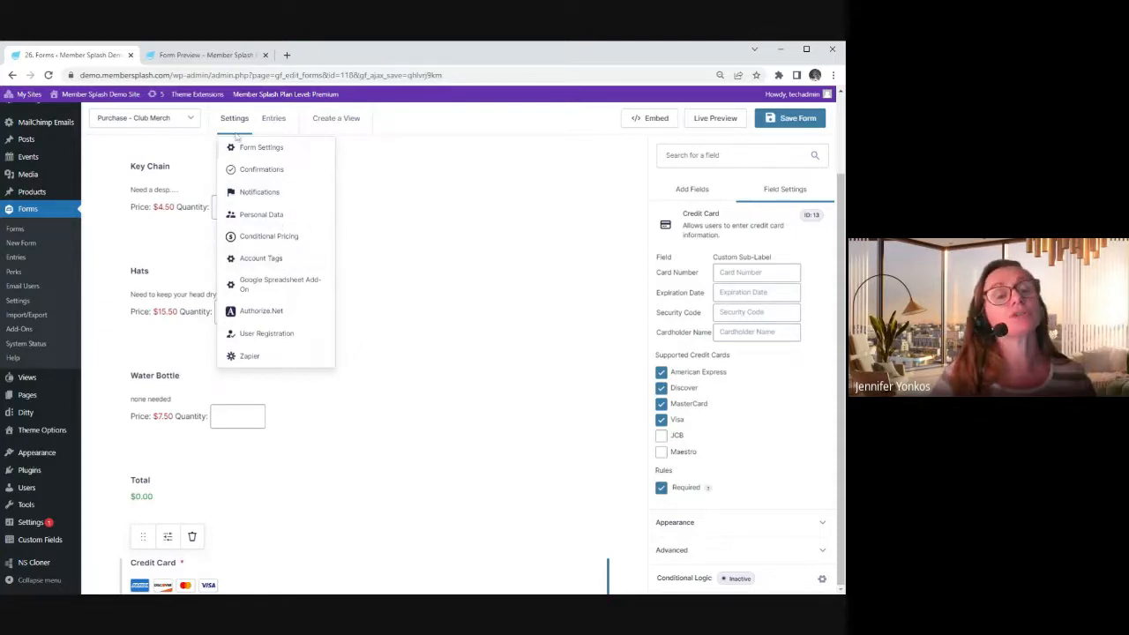
left_click(257, 316)
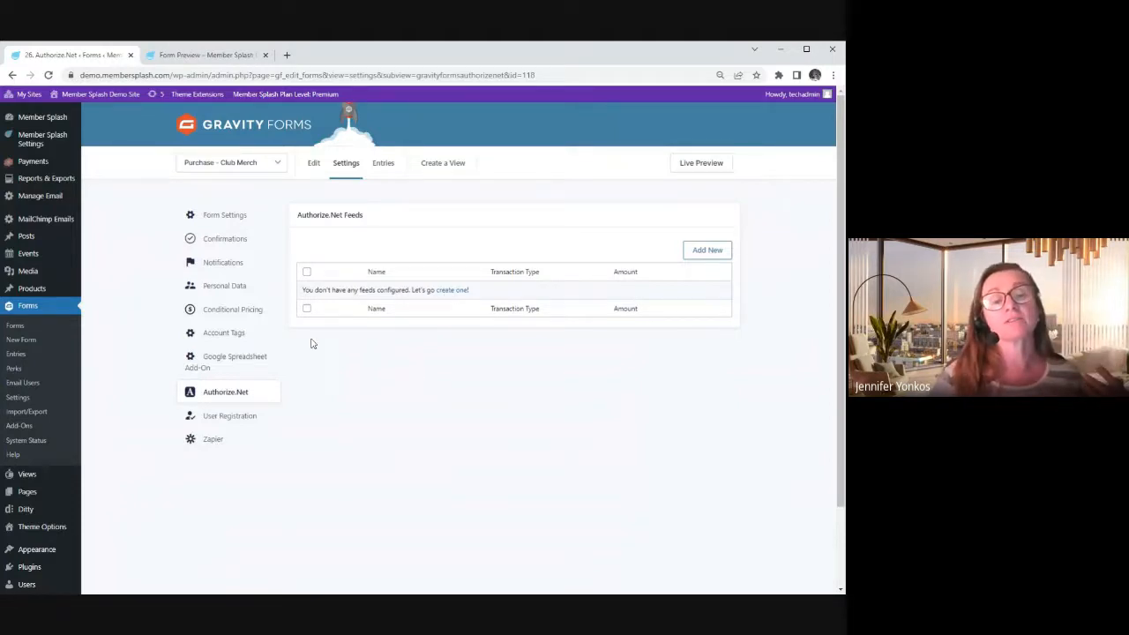
left_click(450, 294)
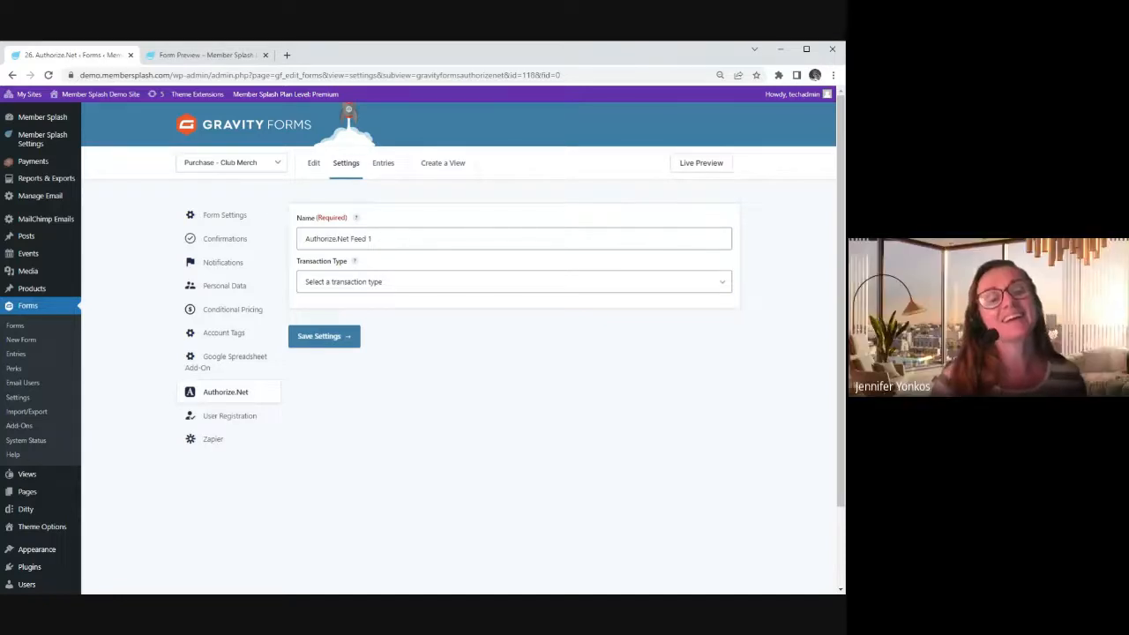
Clear the default name of the new Authorize.Net feed
left_click(388, 239)
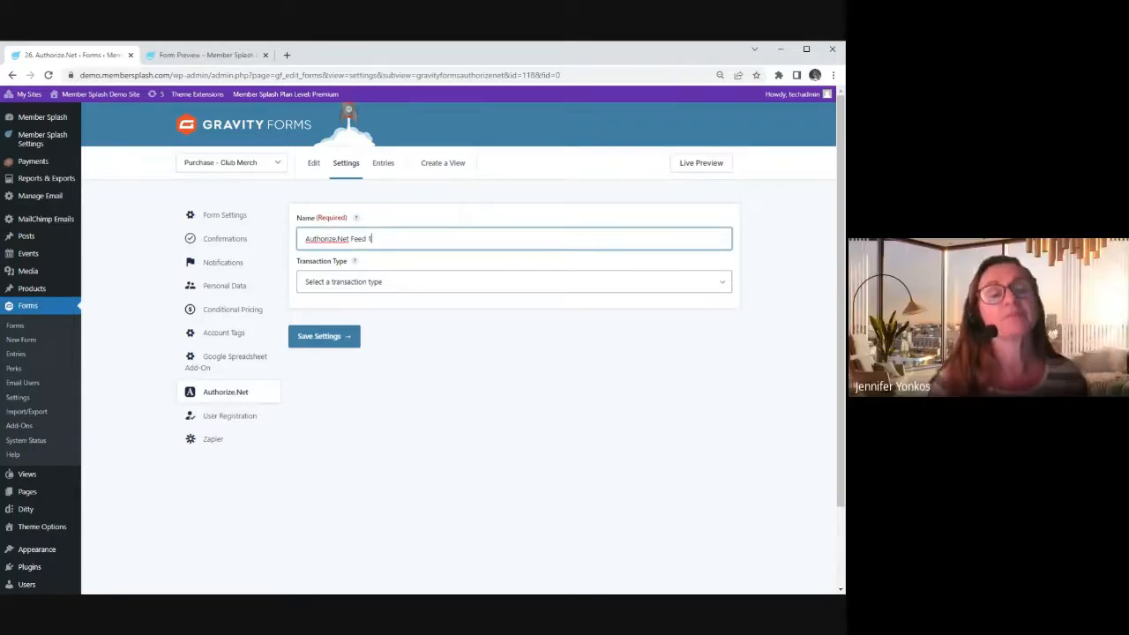
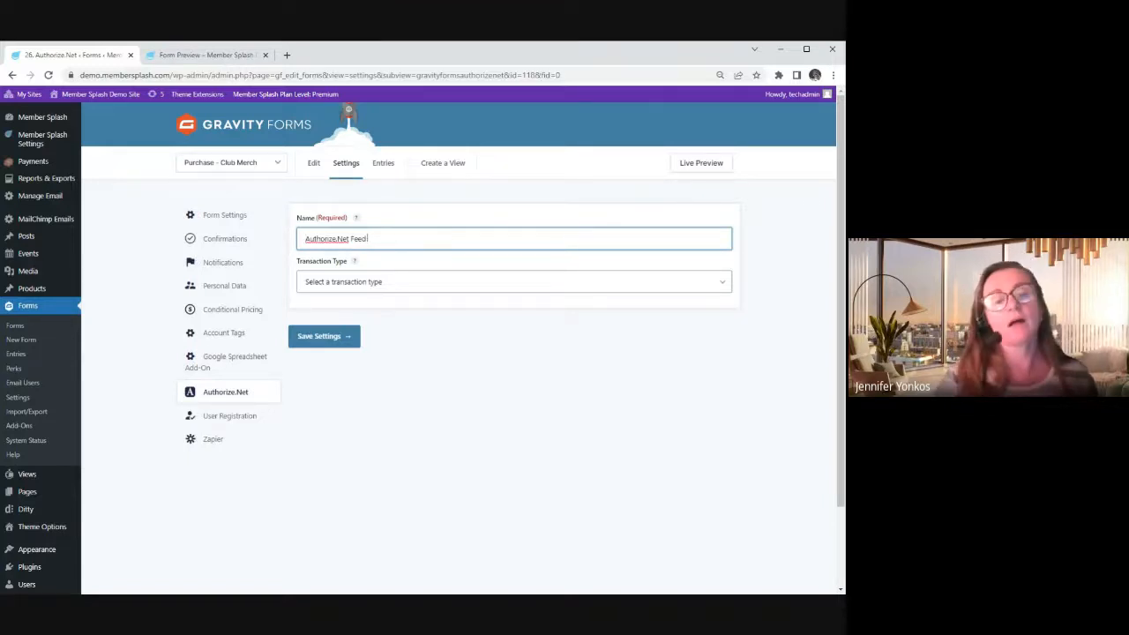
key("BackSpace")
key("BackSpace")
key("BackSpace")
key("BackSpace")
key("BackSpace")
key("BackSpace")
key("BackSpace")
key("BackSpace")
key("BackSpace")
key("BackSpace")
key("BackSpace")
key("BackSpace")
key("BackSpace")
key("BackSpace")
key("BackSpace")
key("BackSpace")
key("BackSpace")
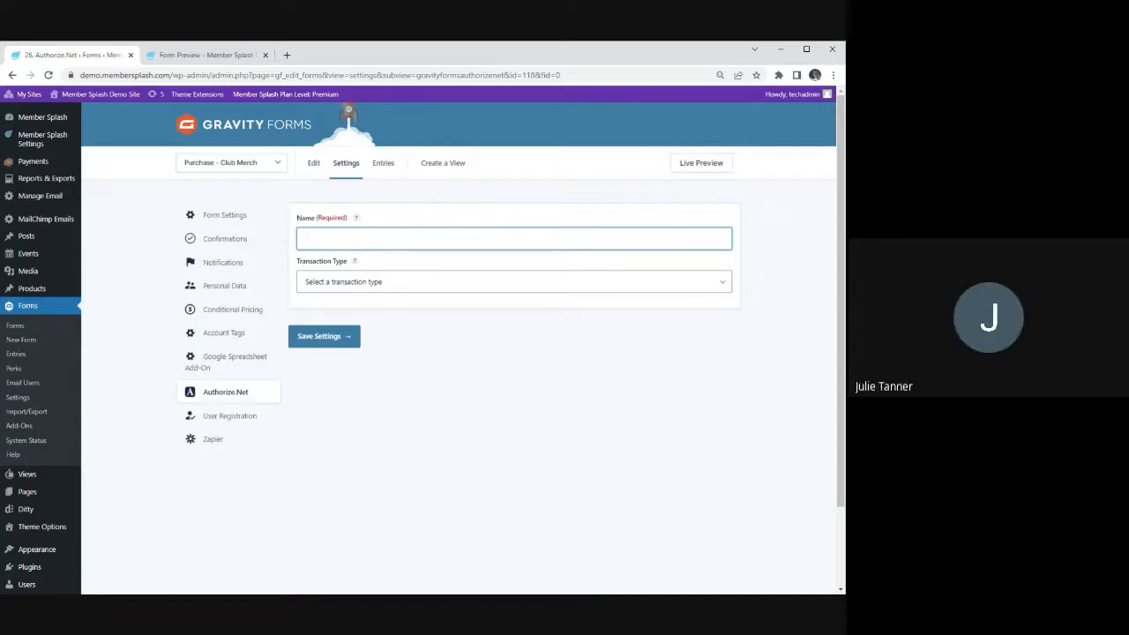
type("New Mareials")
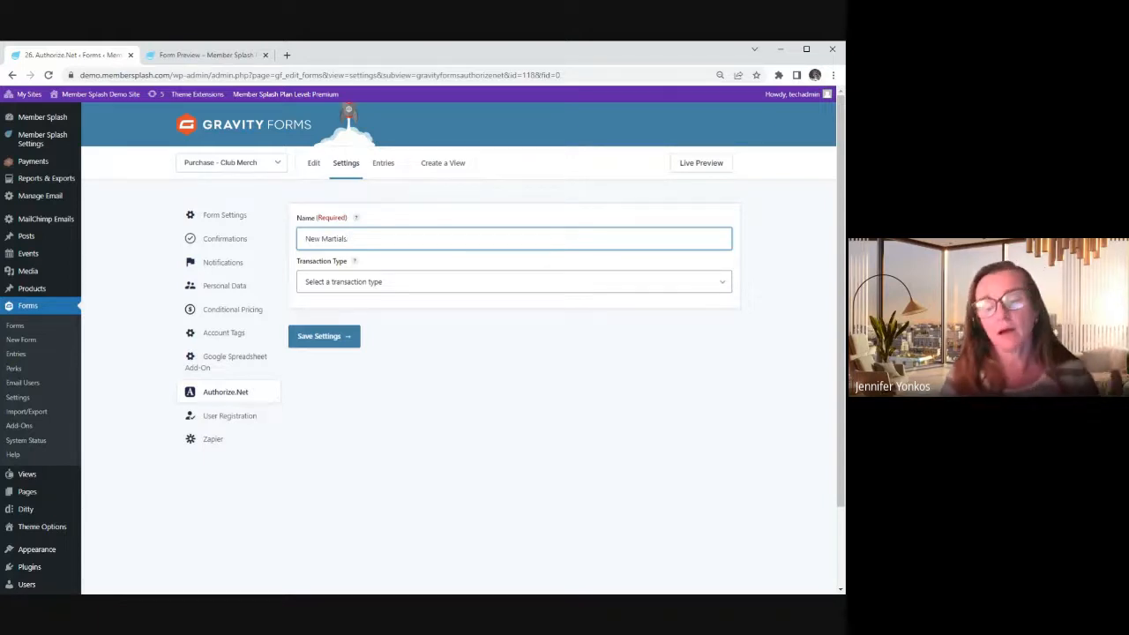
key("BackSpace")
key("BackSpace")
key("BackSpace")
key("BackSpace")
key("BackSpace")
key("BackSpace")
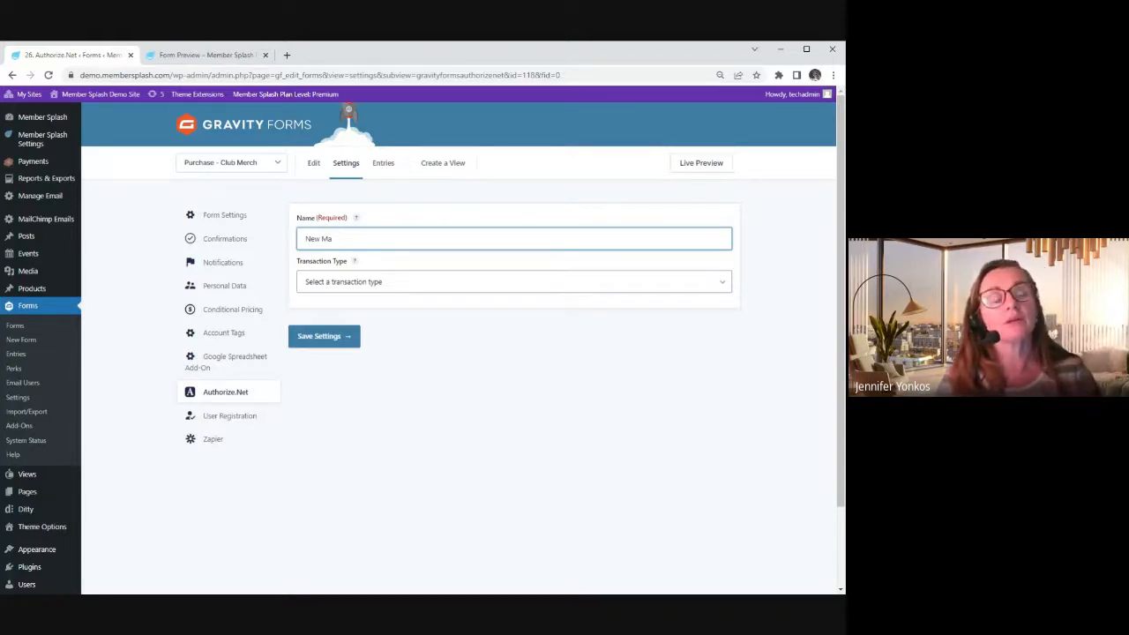
key("BackSpace")
key("BackSpace")
key("BackSpace")
key("BackSpace")
key("BackSpace")
key("BackSpace")
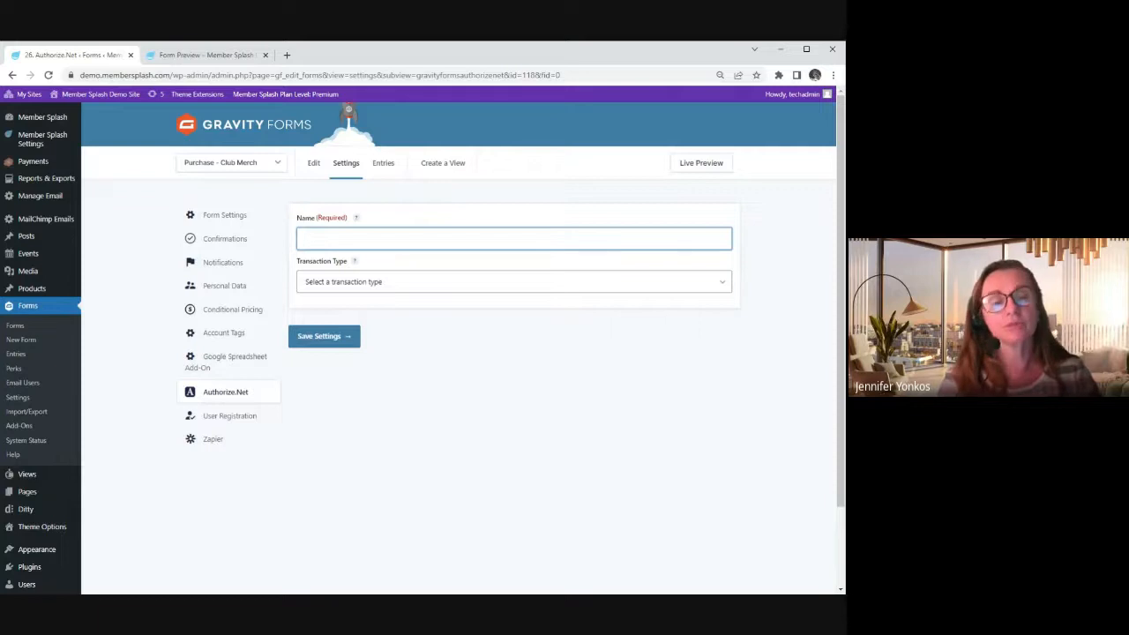
Name the feed "Newmerc" and set its transaction type to Products and Services
type("New")
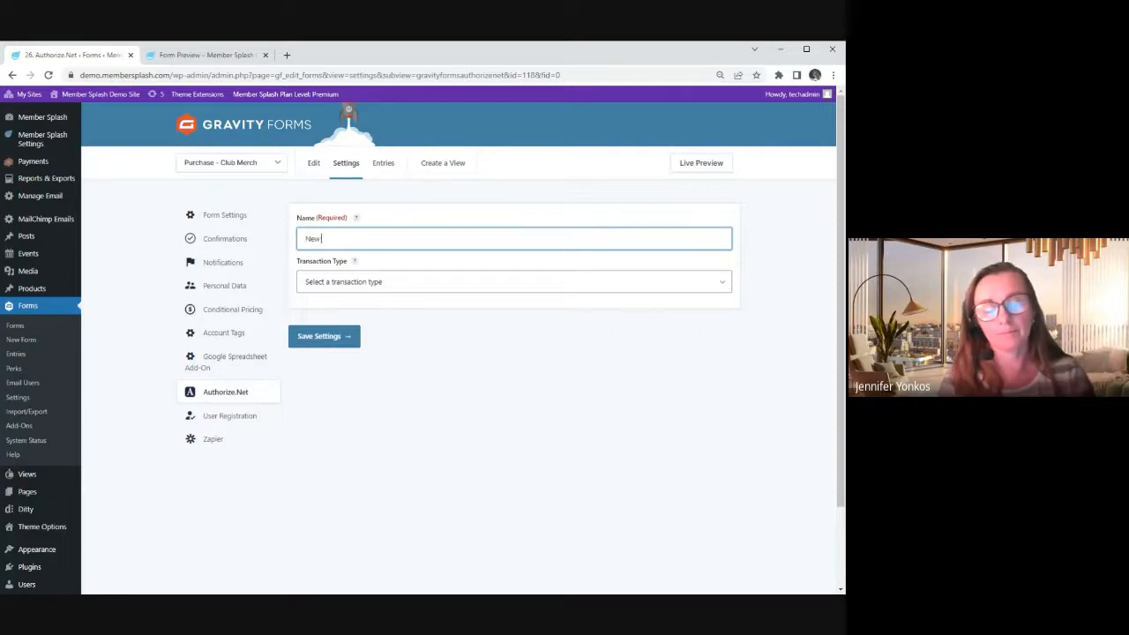
type("mem")
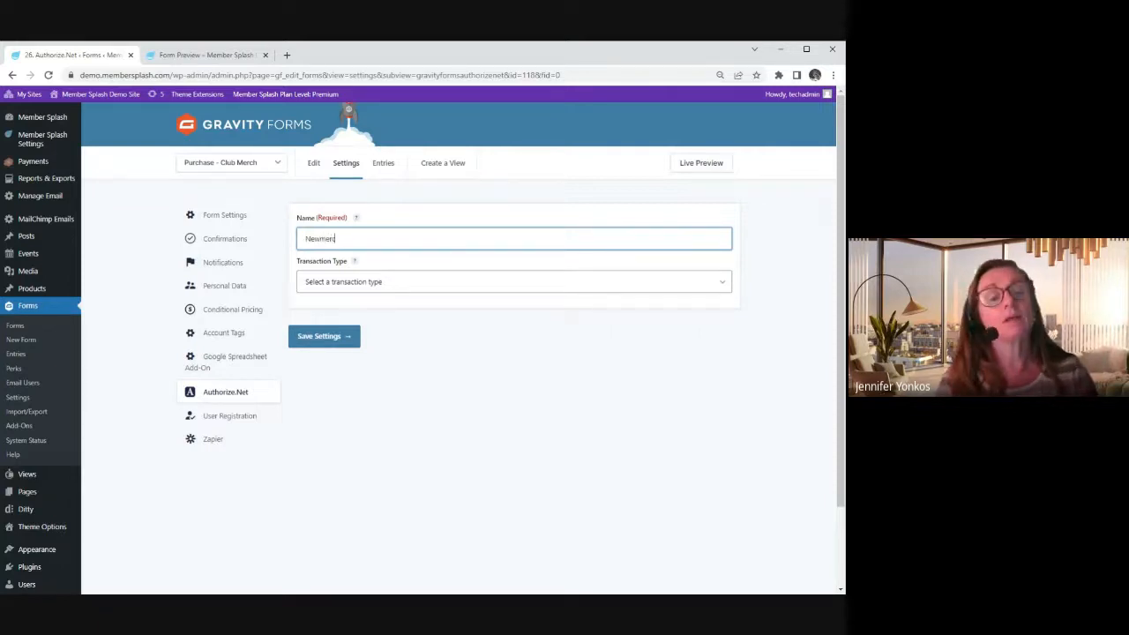
left_click(386, 284)
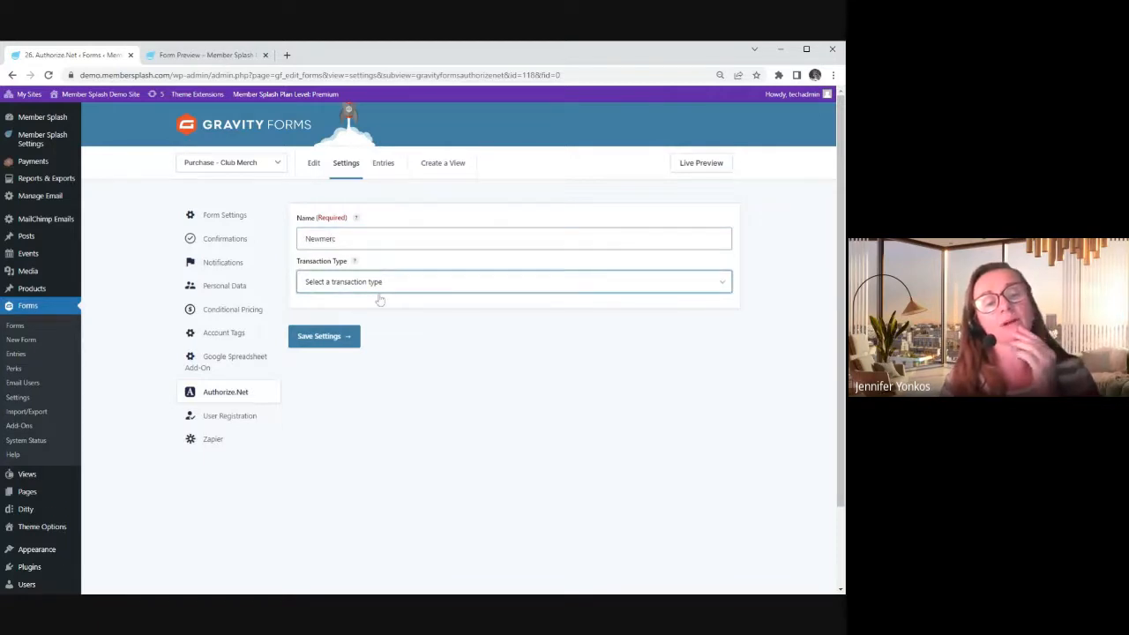
left_click(366, 314)
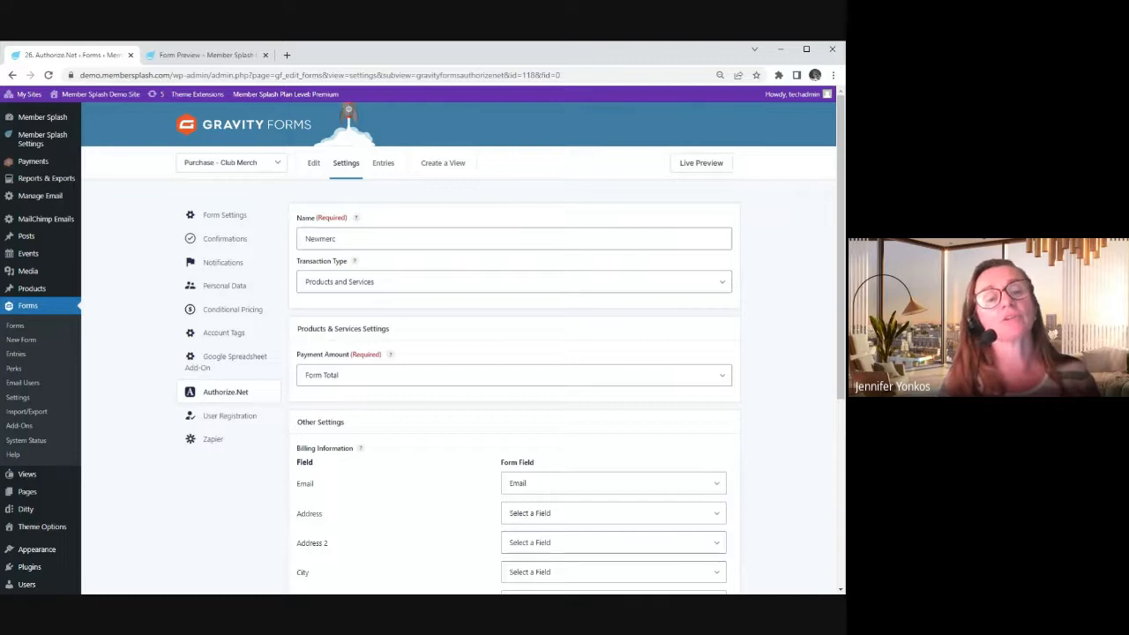
Check the feed's payment amount and billing field mapping, and save the feed settings
left_click(333, 239)
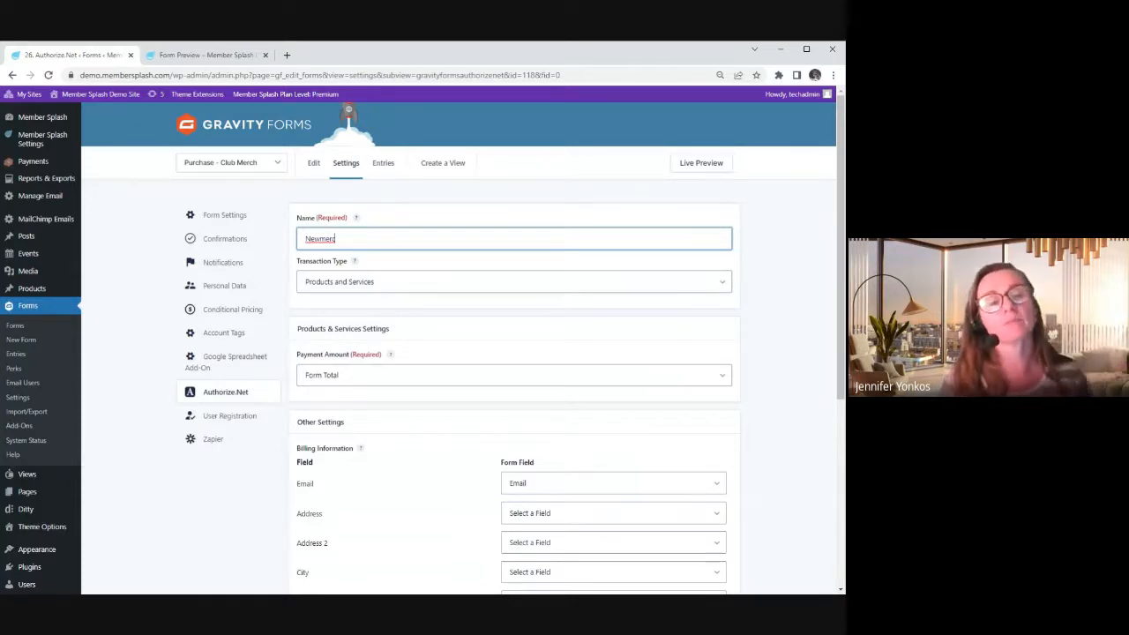
left_click(437, 287)
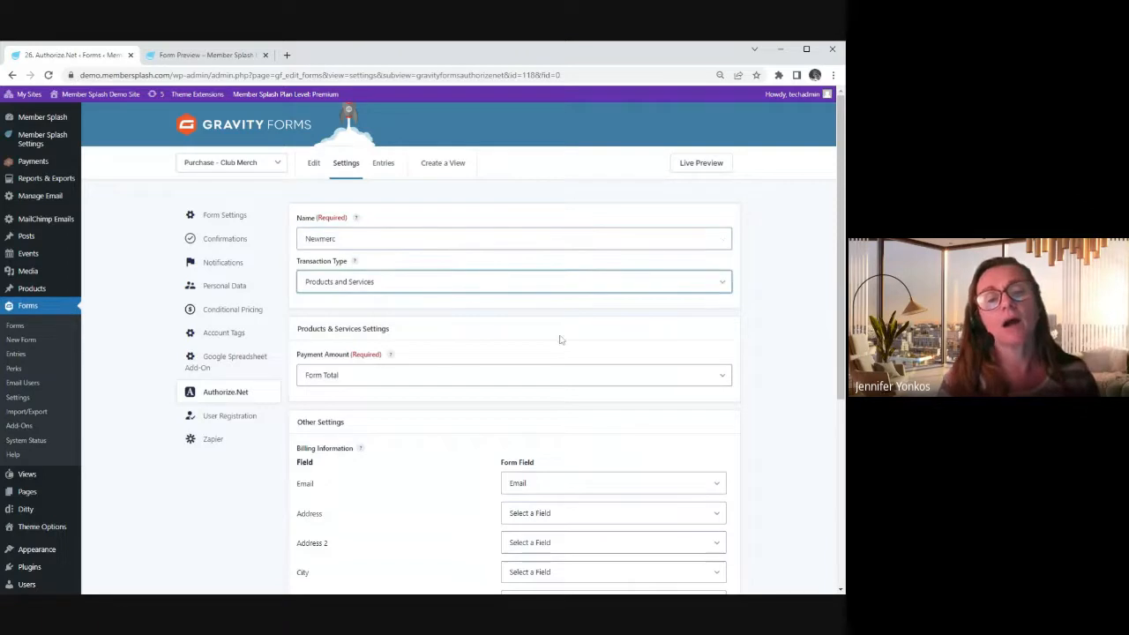
left_click(759, 300)
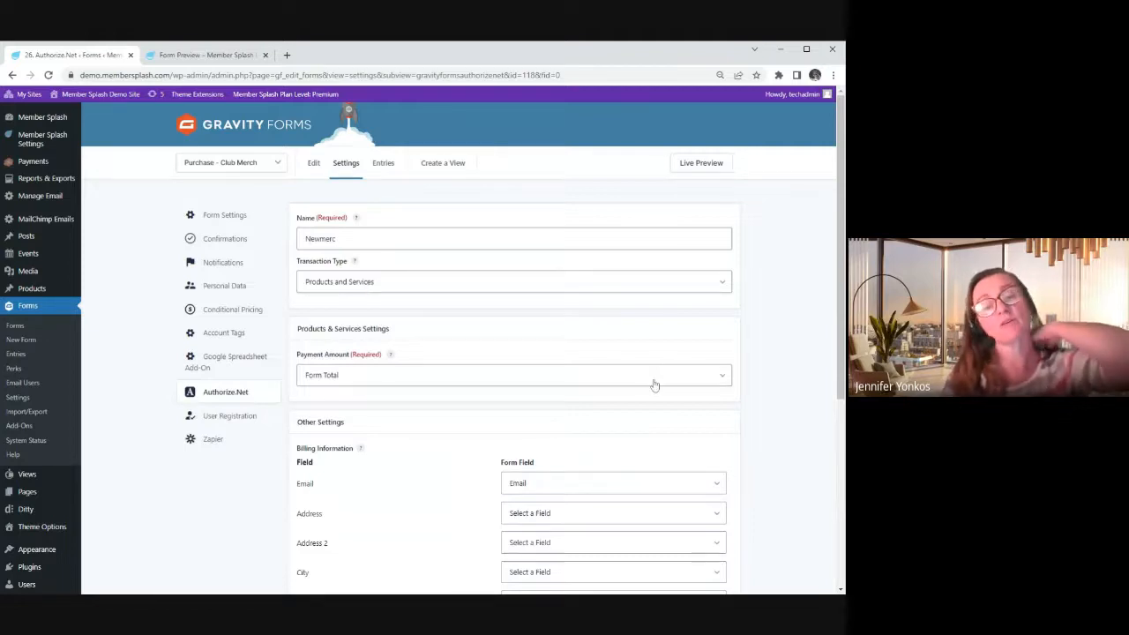
scroll(653, 379, "down", 1)
scroll(593, 520, "down", 3)
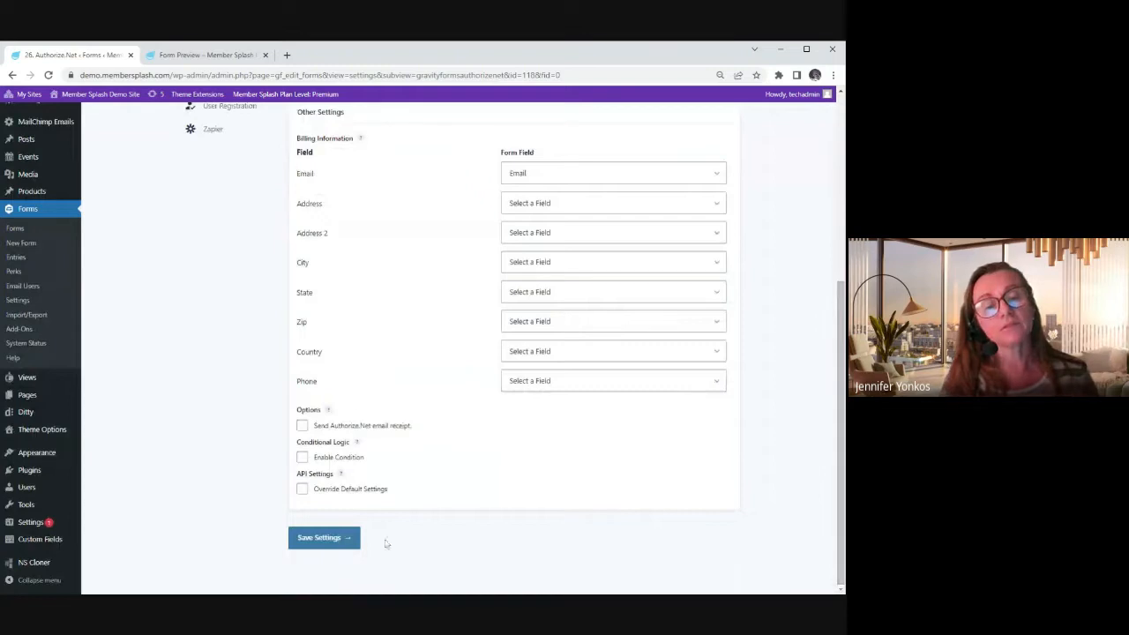
left_click(326, 537)
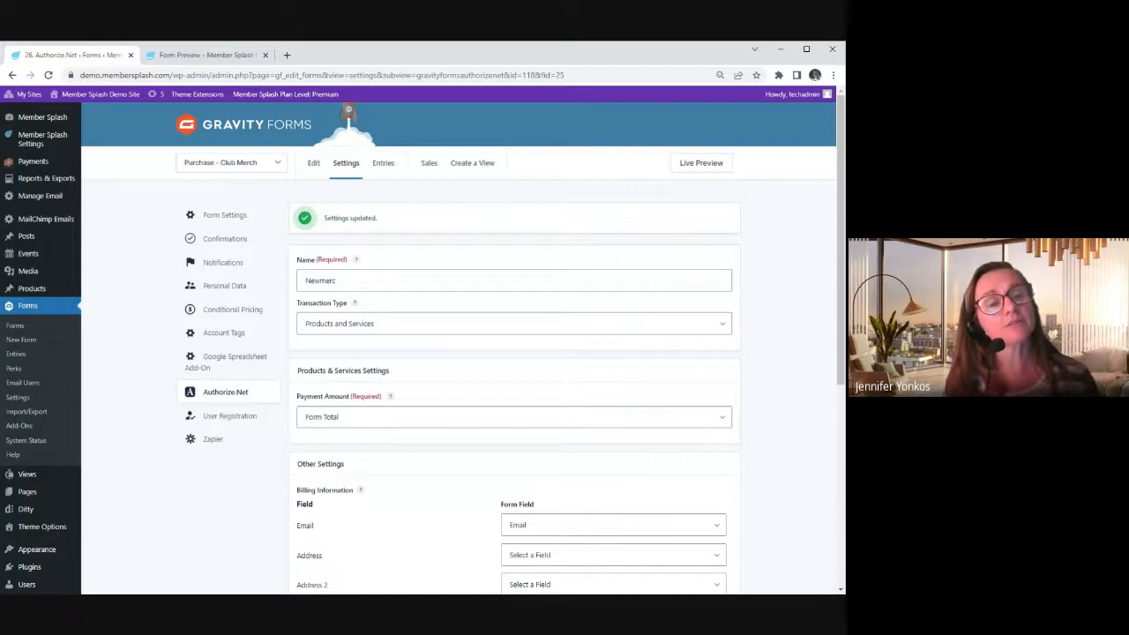
left_click(388, 280)
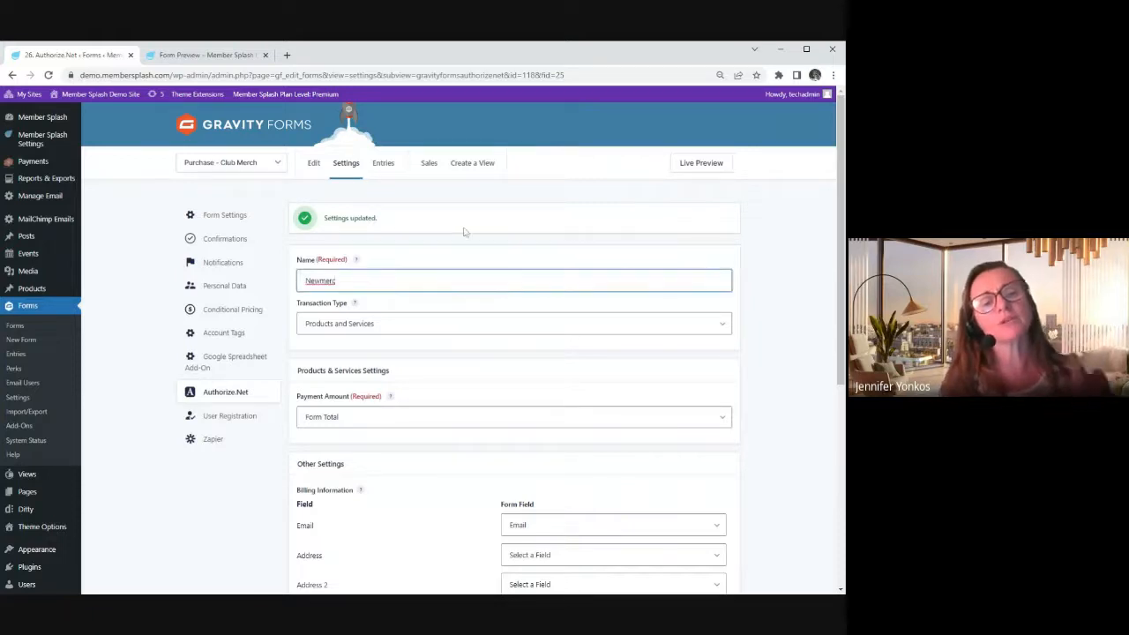
left_click(436, 255)
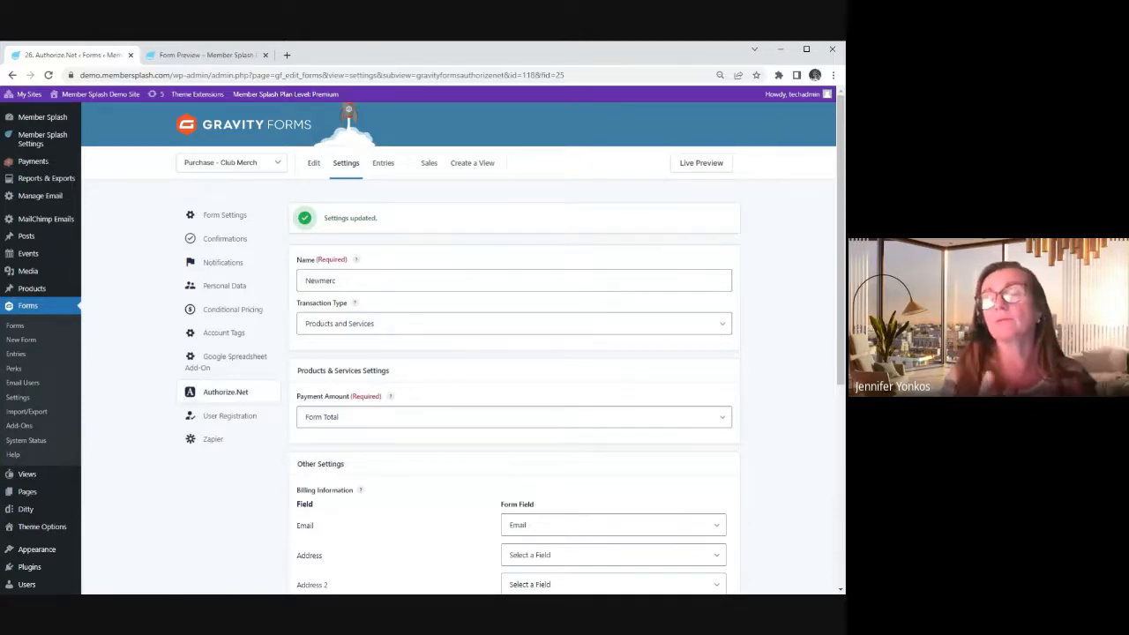
Return to the form editor and open the entries of the Purchase - Club Merch form
left_click(314, 165)
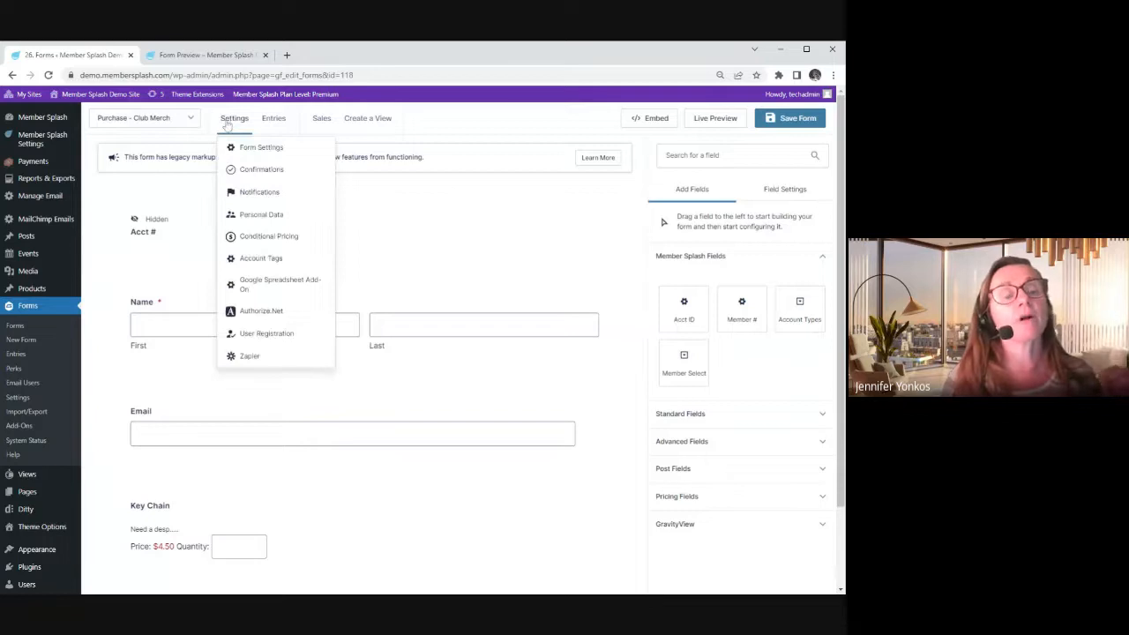
left_click(275, 120)
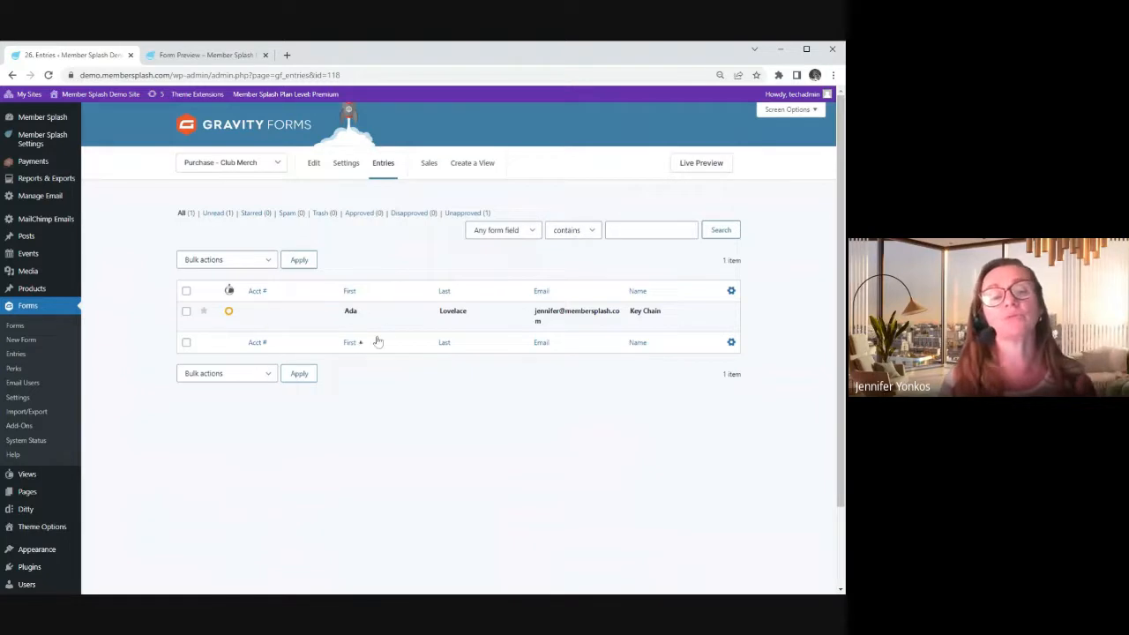
left_click(731, 292)
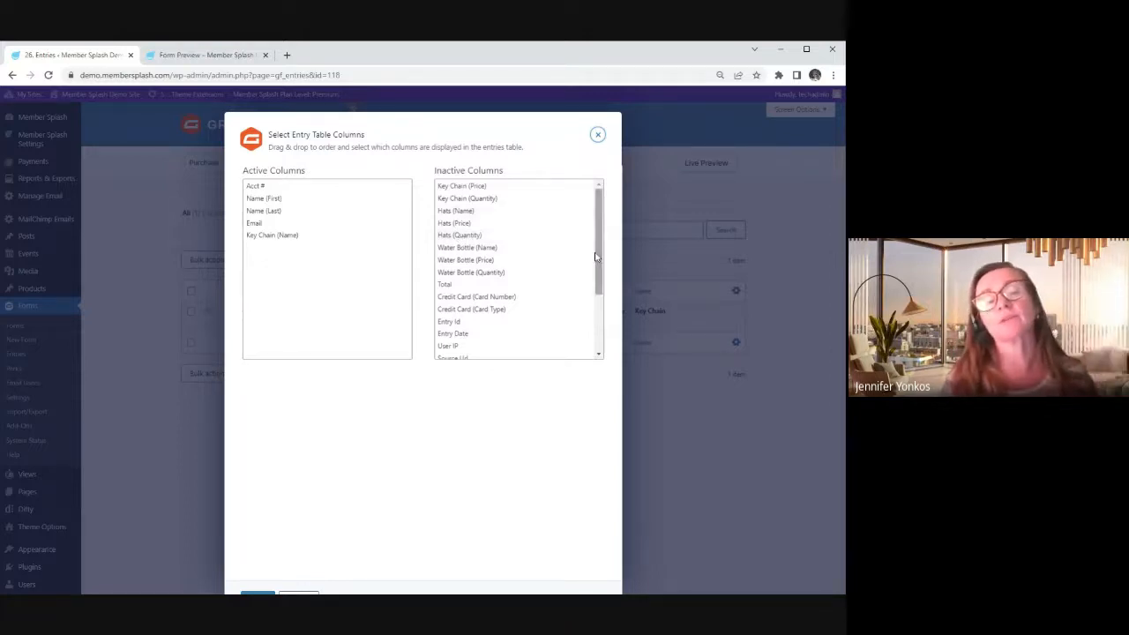
left_click_drag(598, 259, 601, 344)
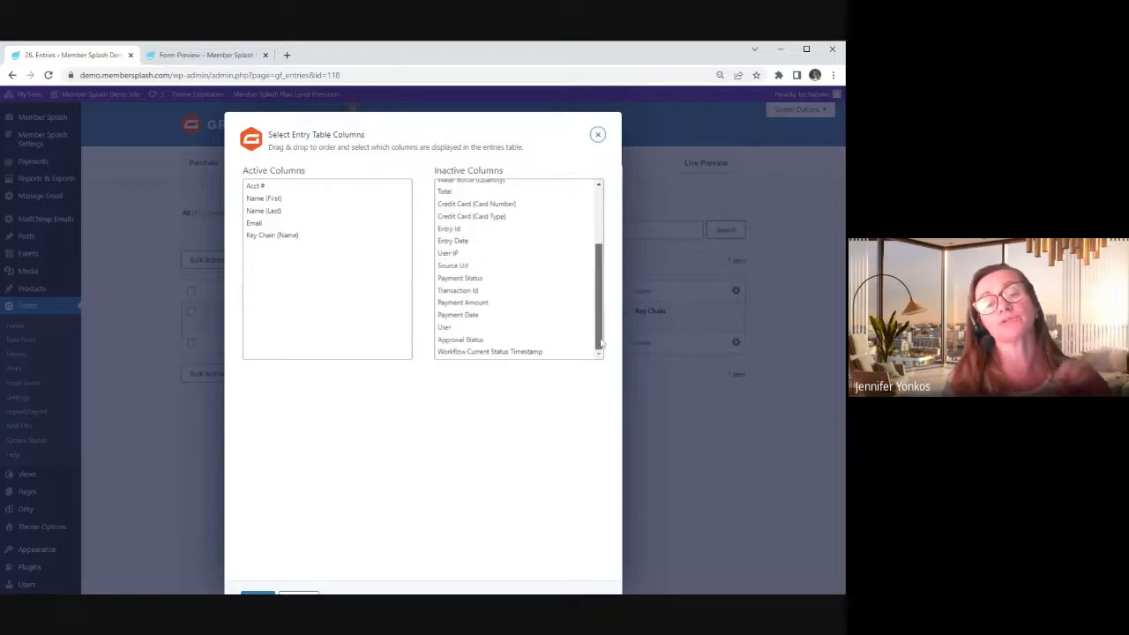
scroll(603, 299, "up", 3)
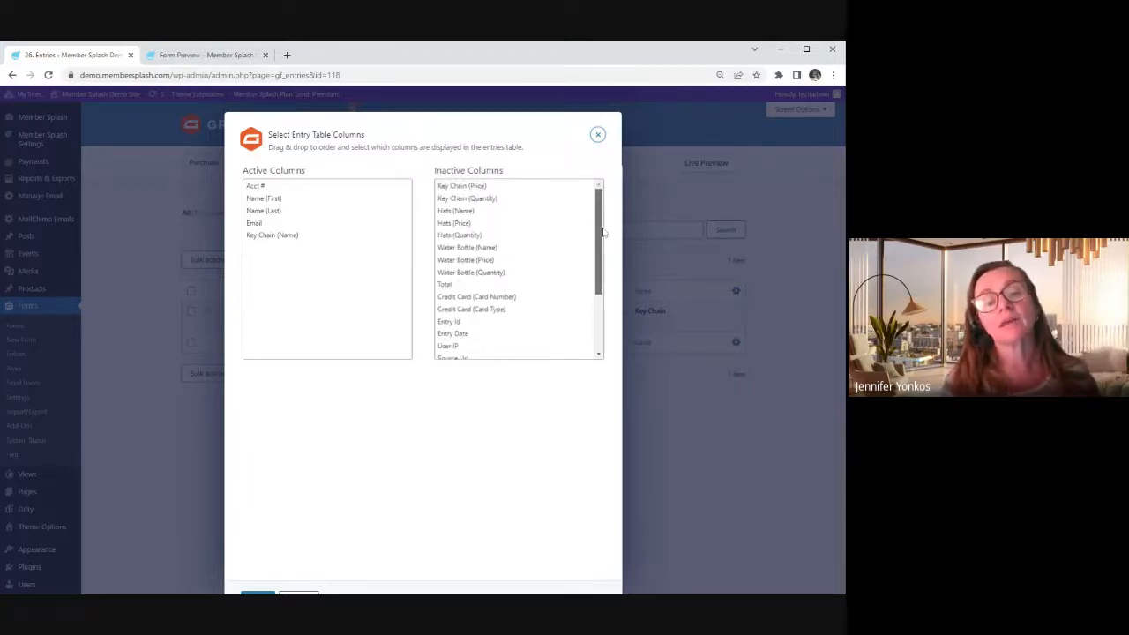
left_click_drag(446, 284, 309, 281)
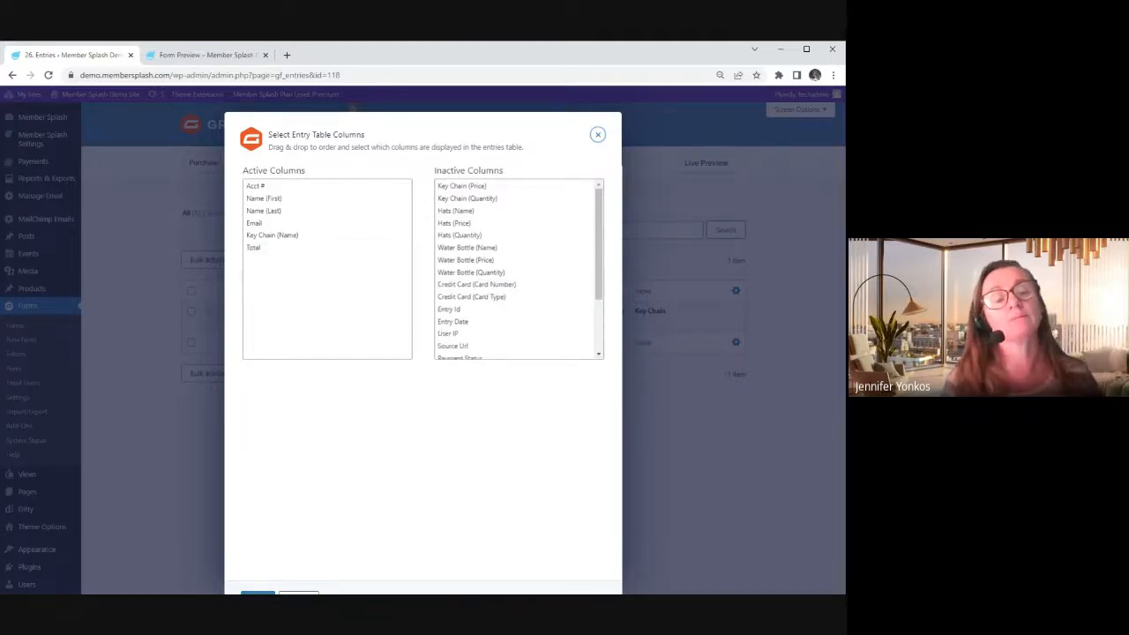
left_click(599, 136)
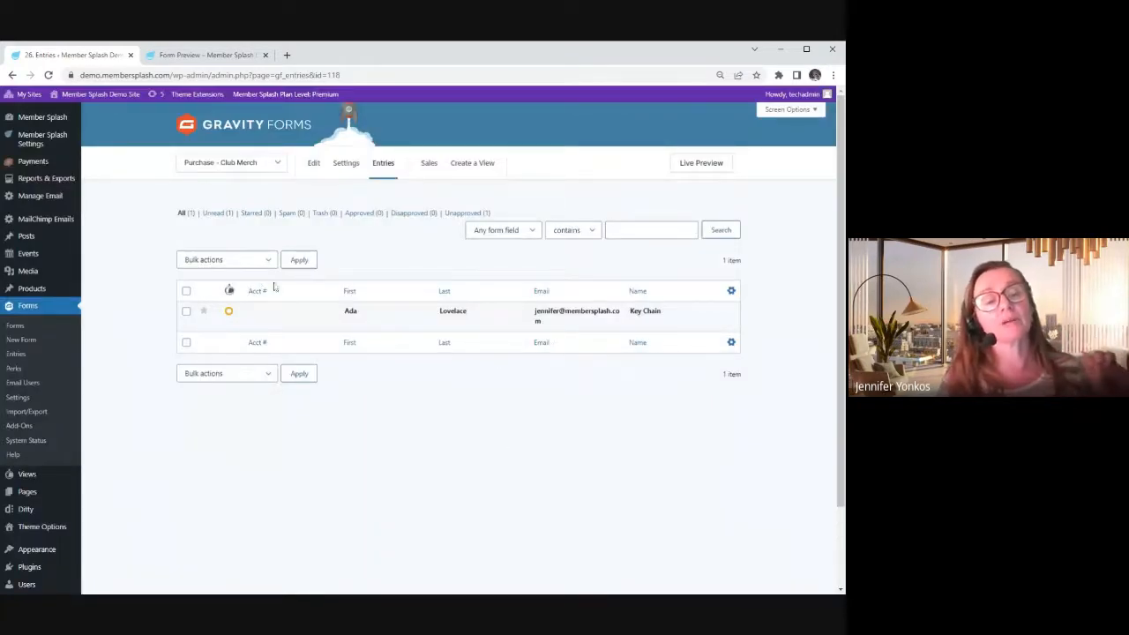
Add the Total column to the active columns of the entries table and save the column selection
left_click(730, 291)
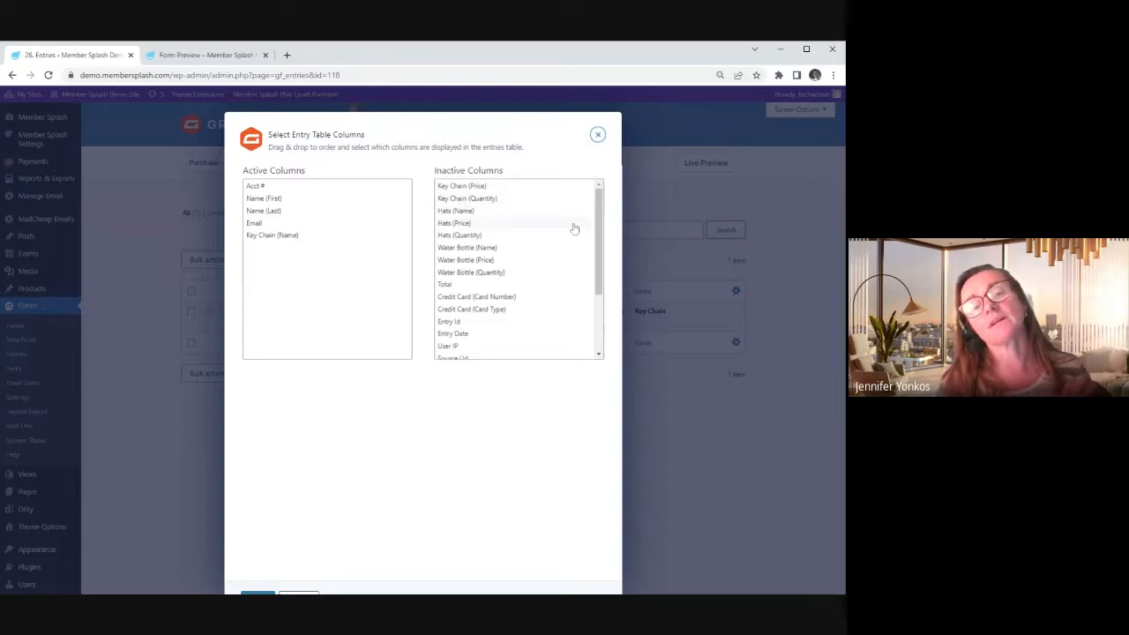
left_click_drag(598, 241, 598, 257)
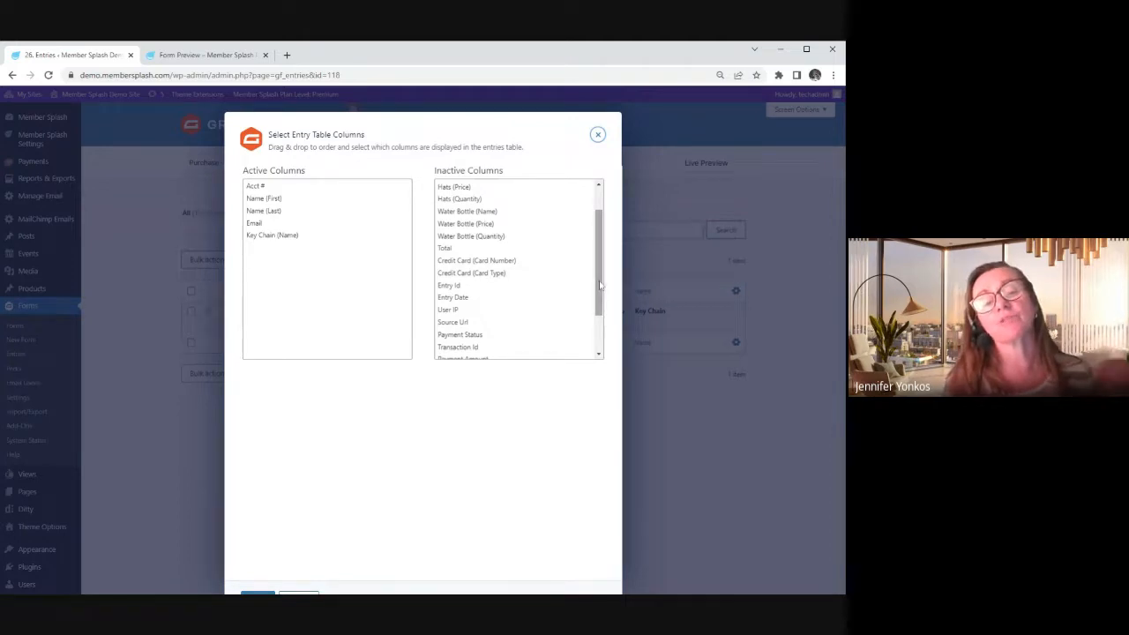
scroll(598, 285, "down", 2)
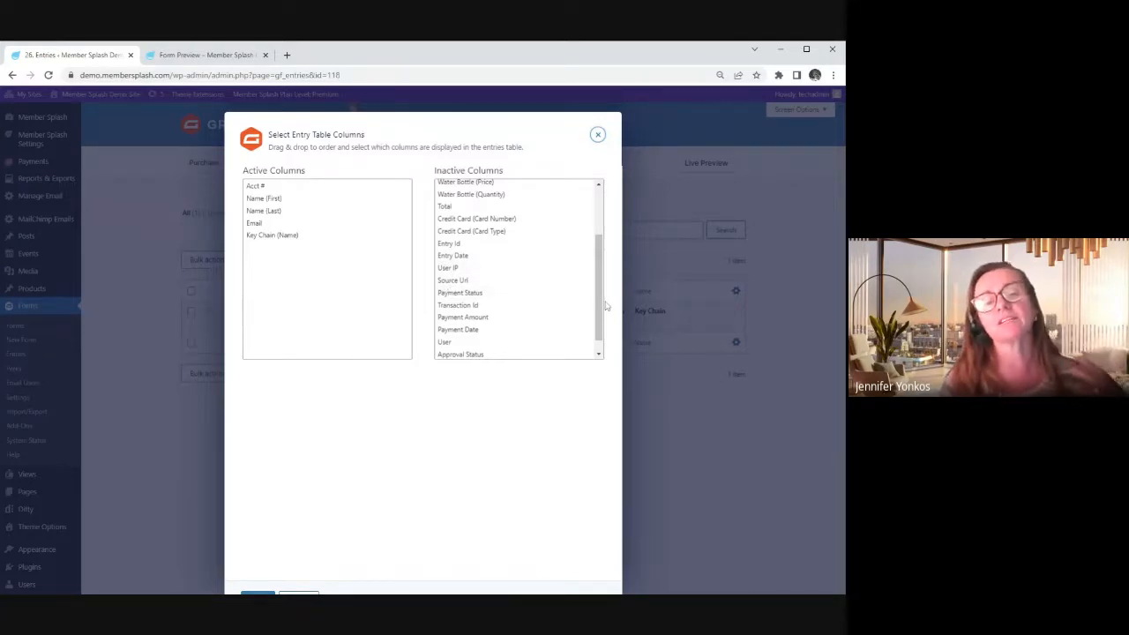
left_click_drag(605, 306, 600, 331)
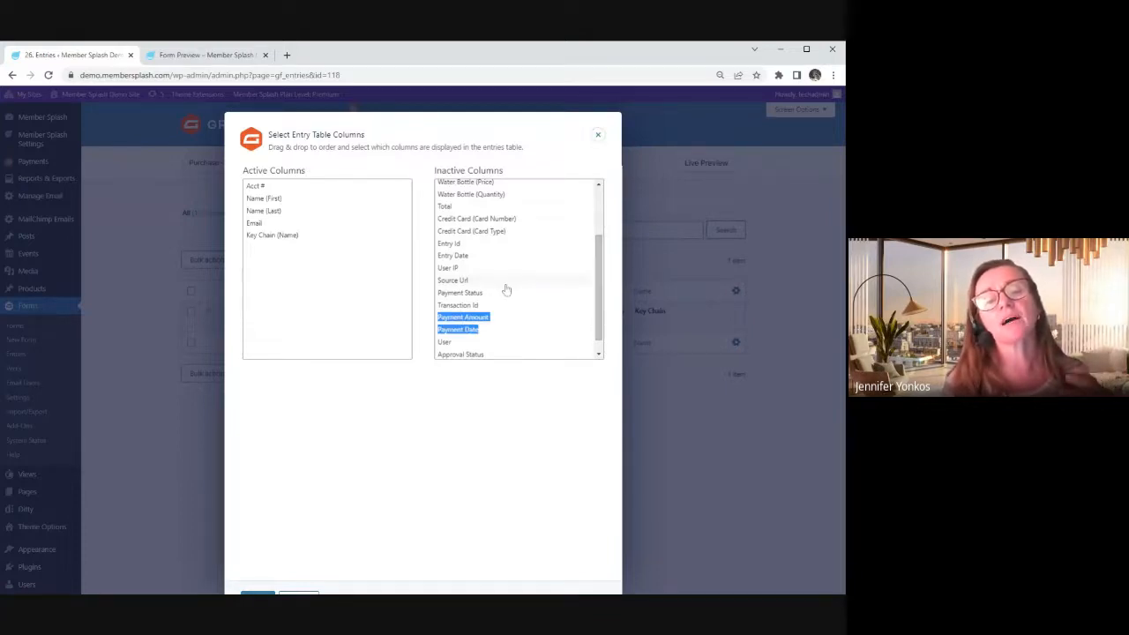
scroll(604, 306, "down", 1)
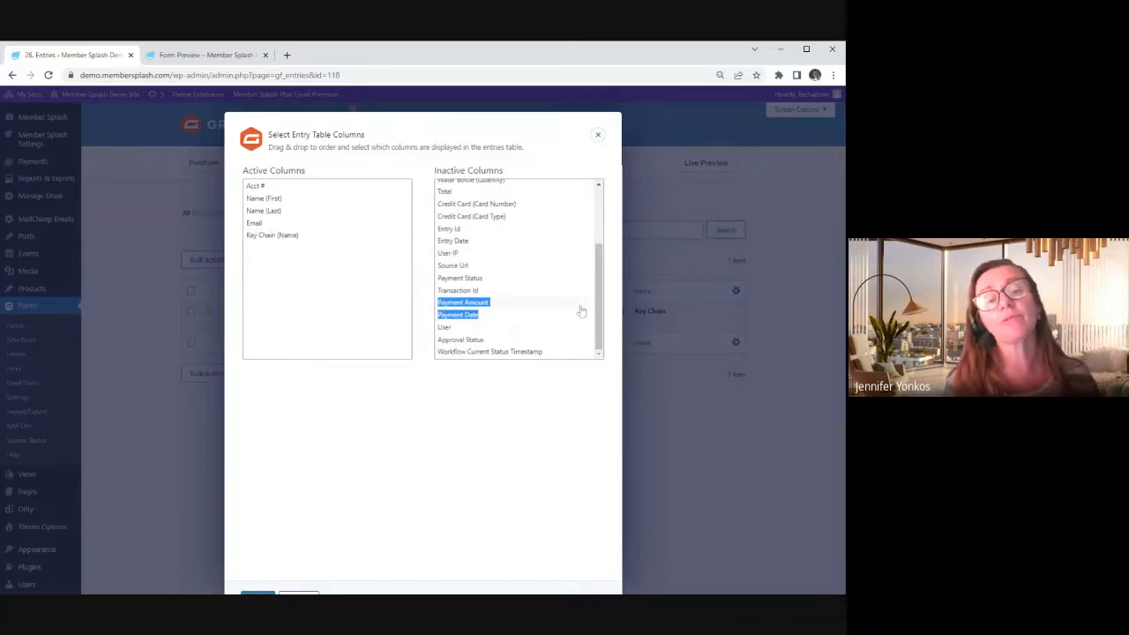
left_click_drag(599, 326, 599, 311)
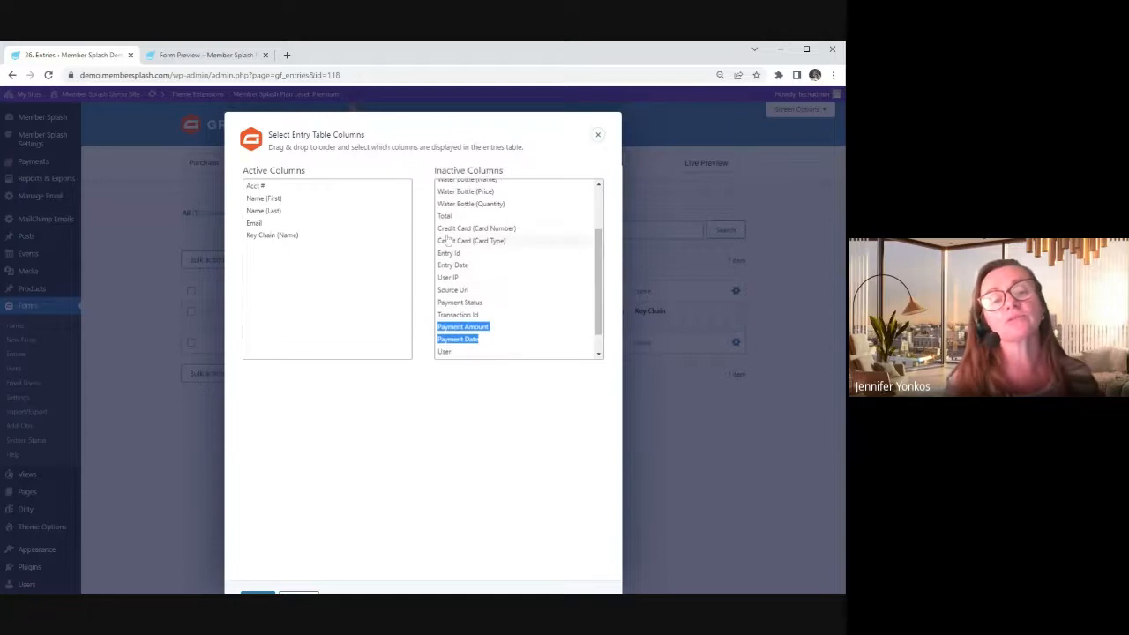
left_click_drag(447, 219, 280, 259)
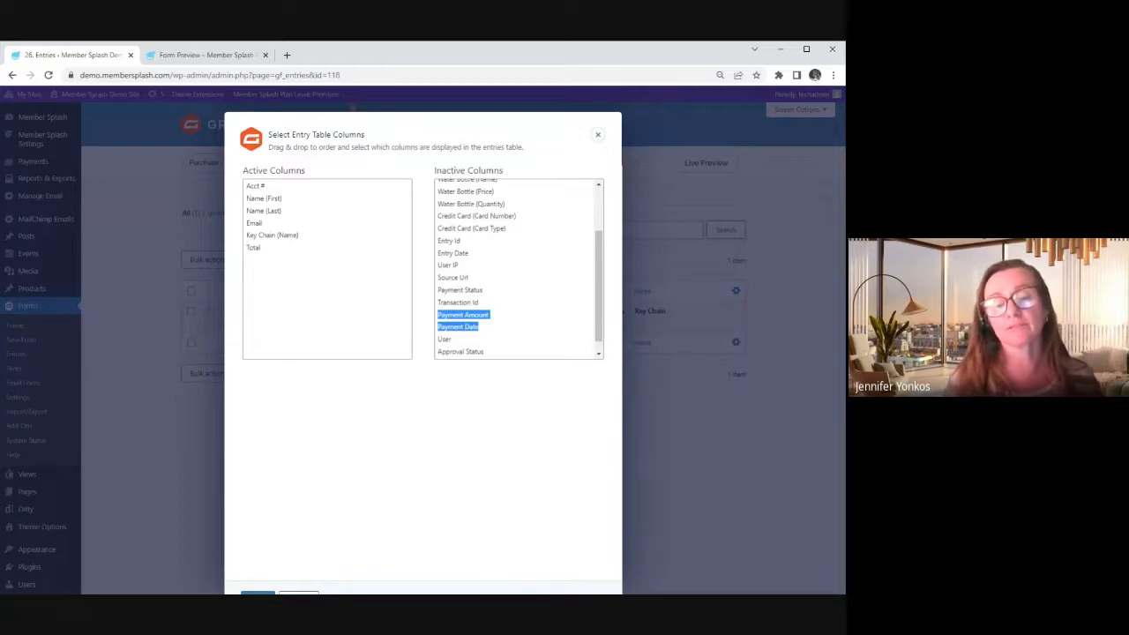
left_click(533, 519)
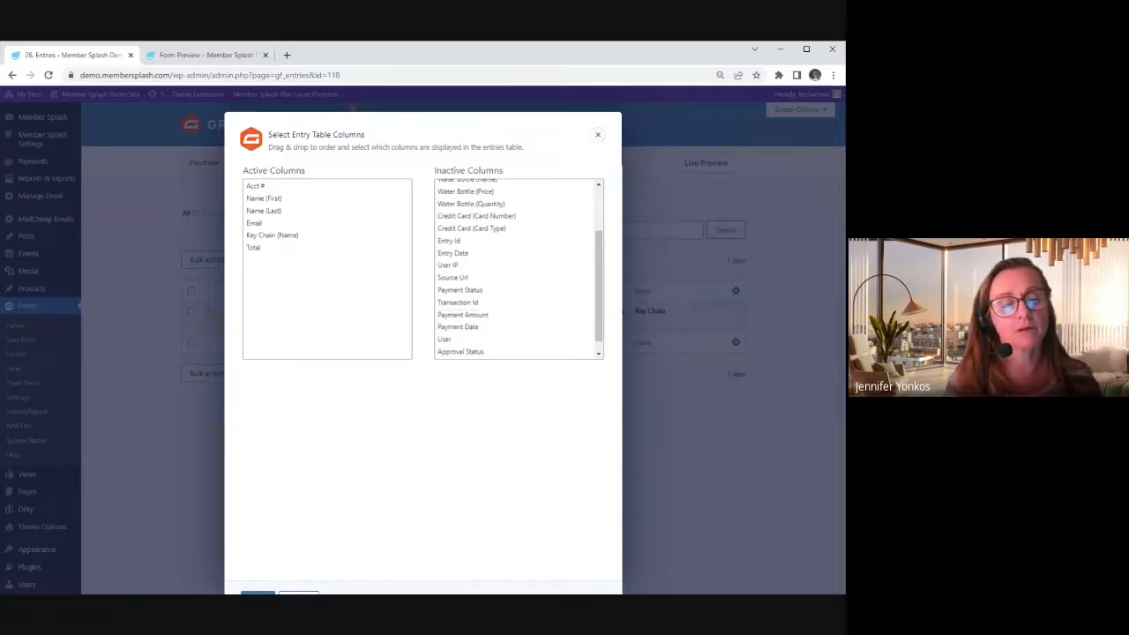
left_click(258, 593)
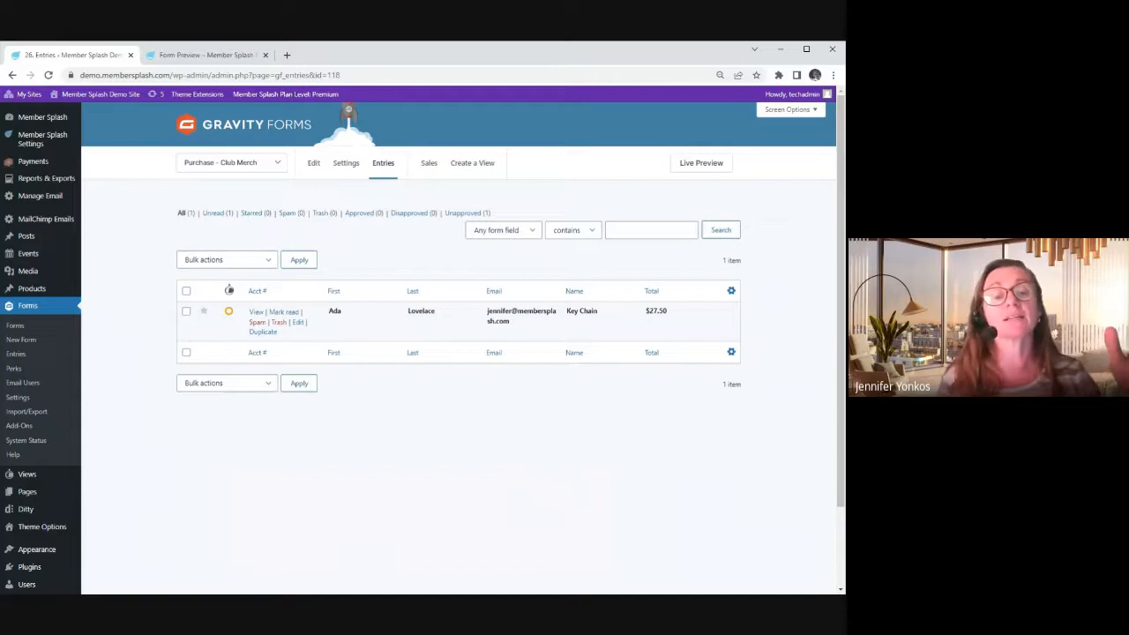
double_click(420, 312)
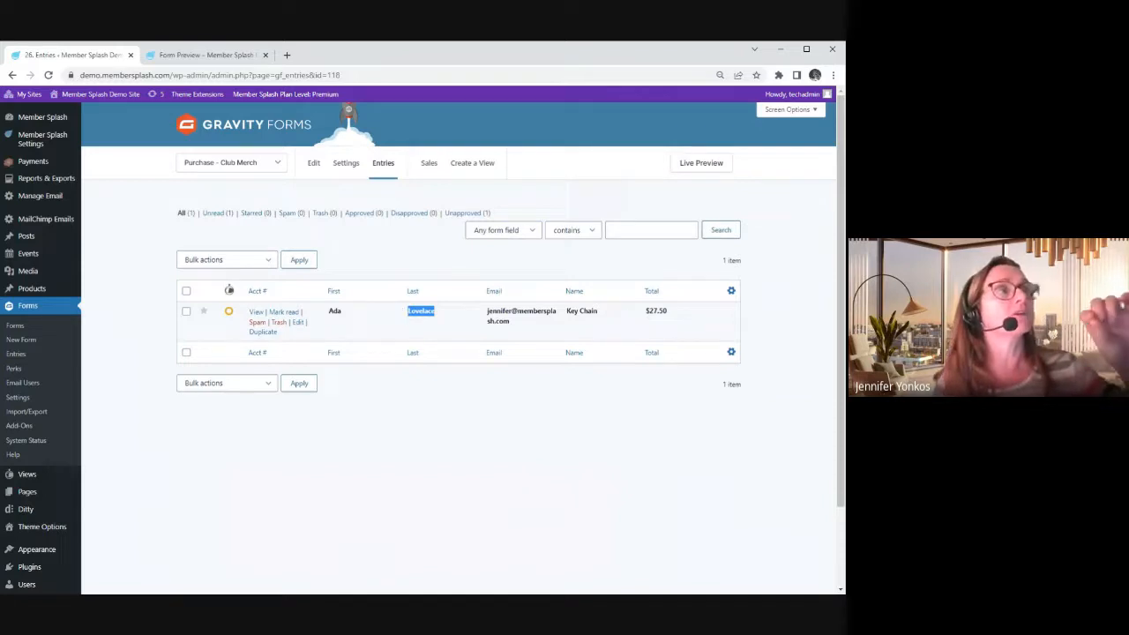
left_click(403, 312)
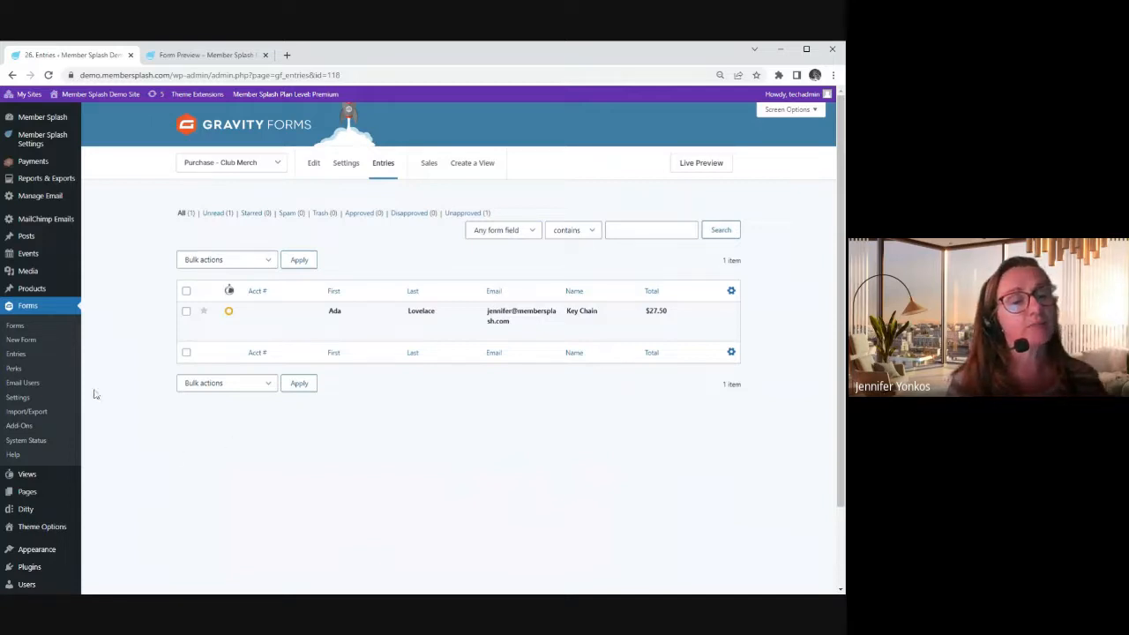
Export the Purchase - Club Merch form's entries with all fields selected and no date range, and download the export file
left_click(25, 414)
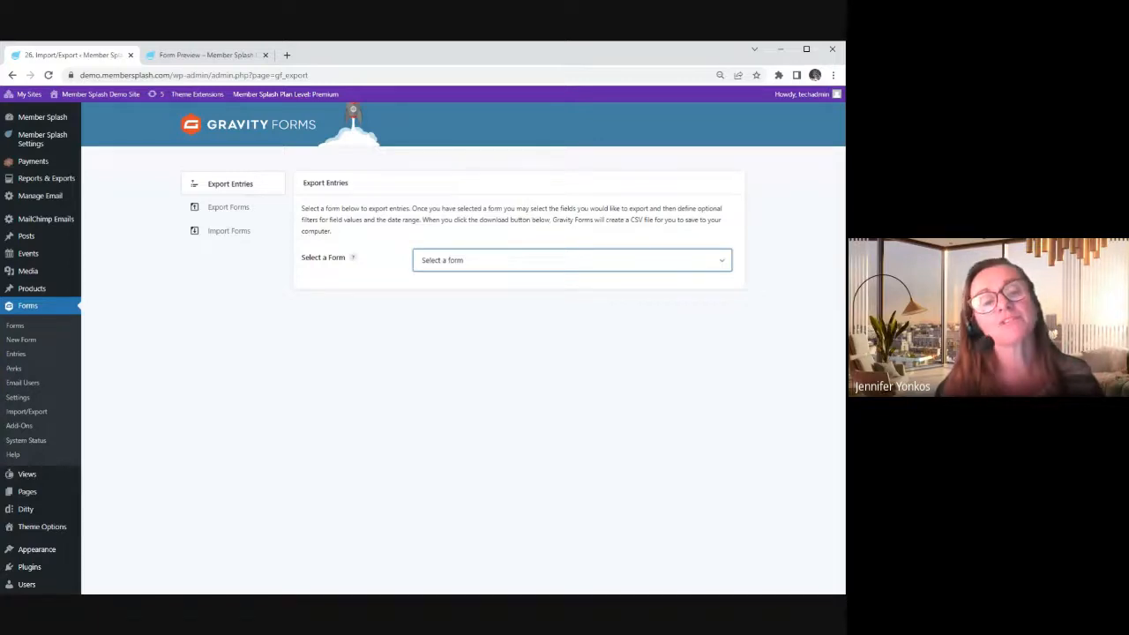
key("Return")
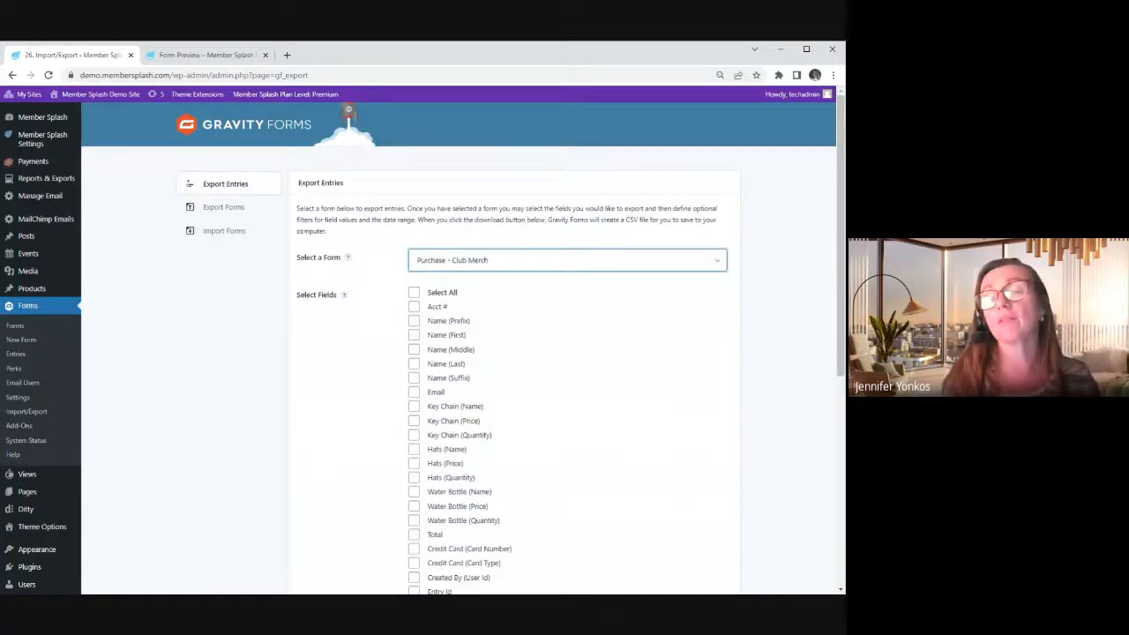
left_click_drag(840, 260, 838, 319)
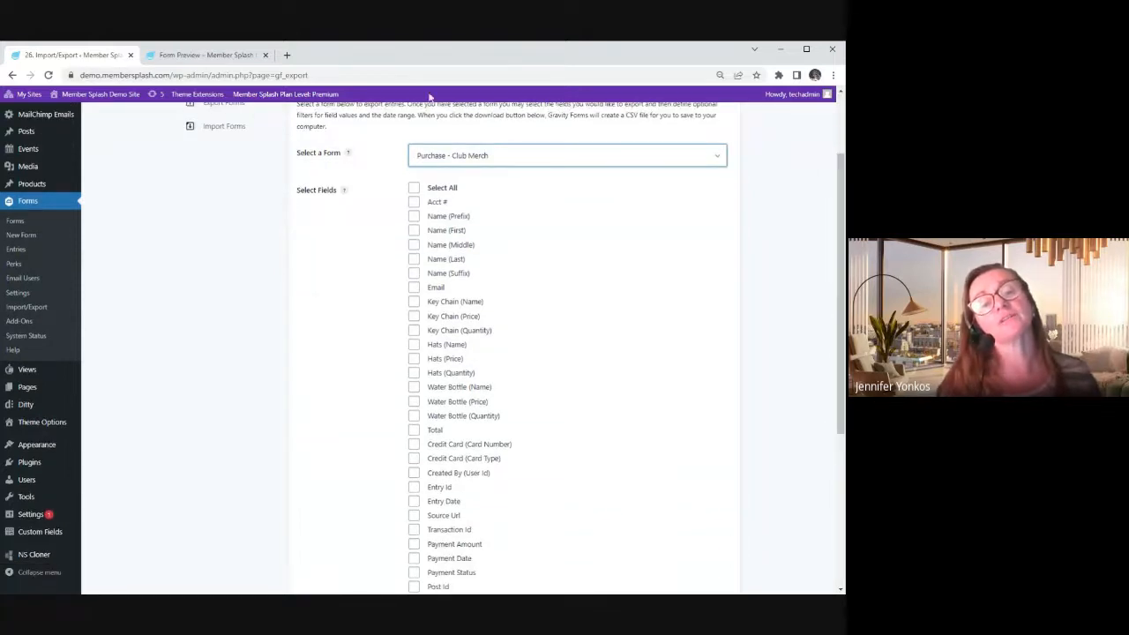
left_click(414, 188)
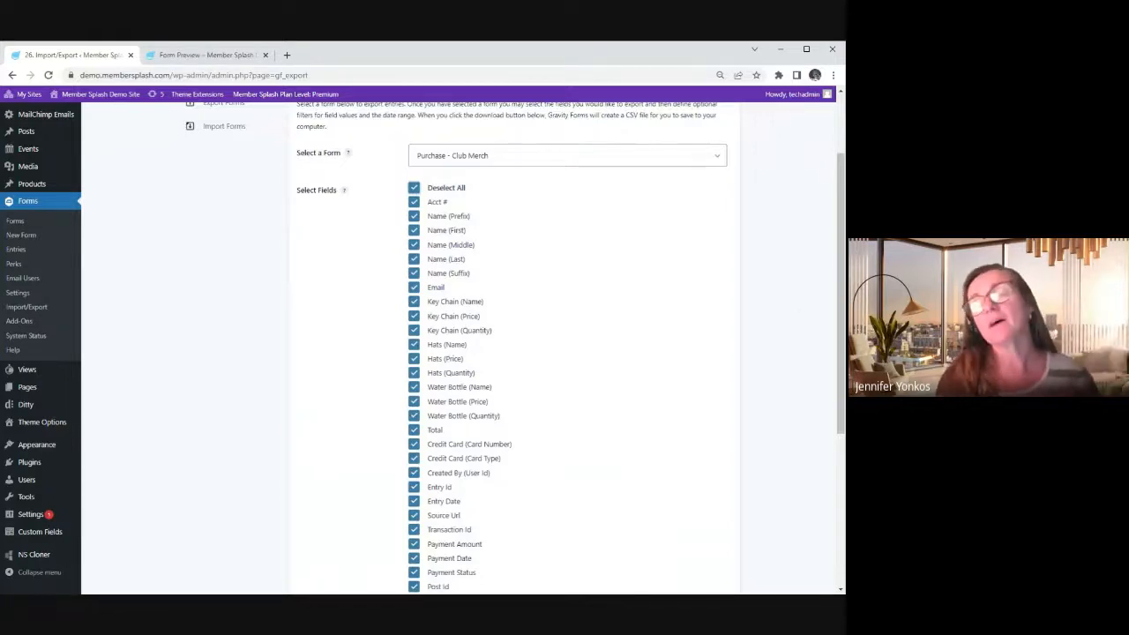
scroll(843, 332, "down", 3)
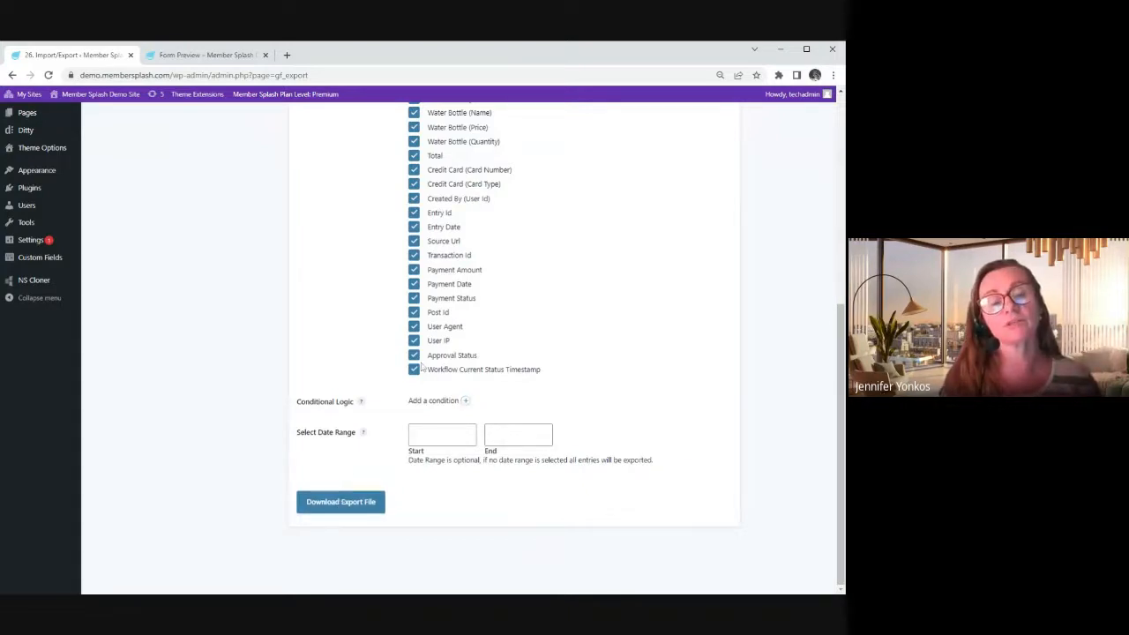
left_click(323, 501)
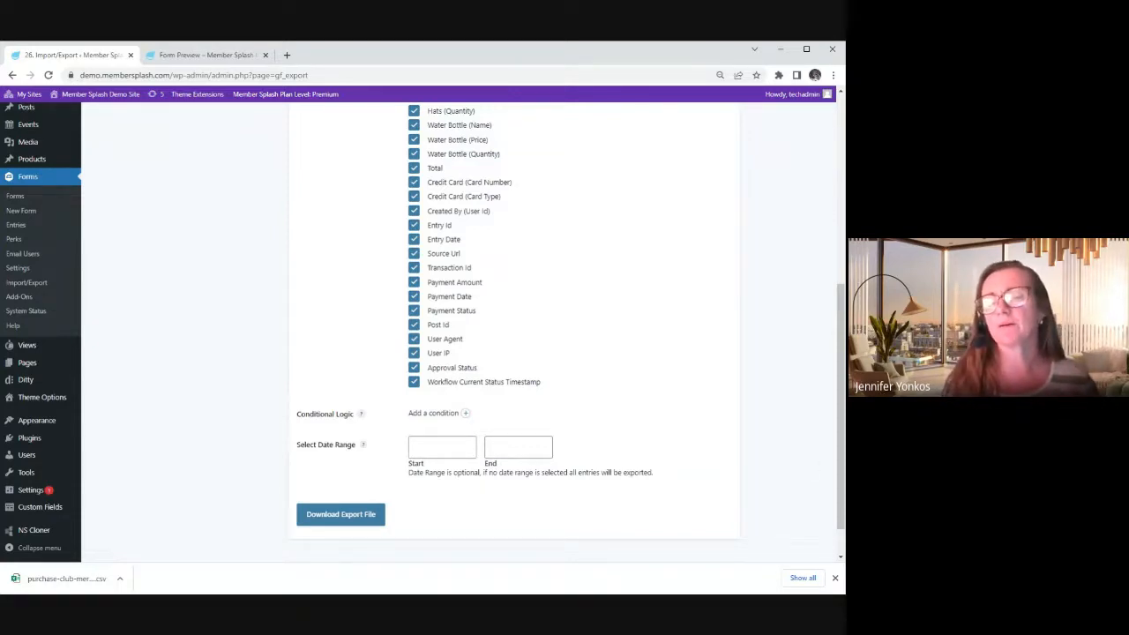
Leave the entries export and go back to the list of forms
left_click_drag(841, 487, 841, 299)
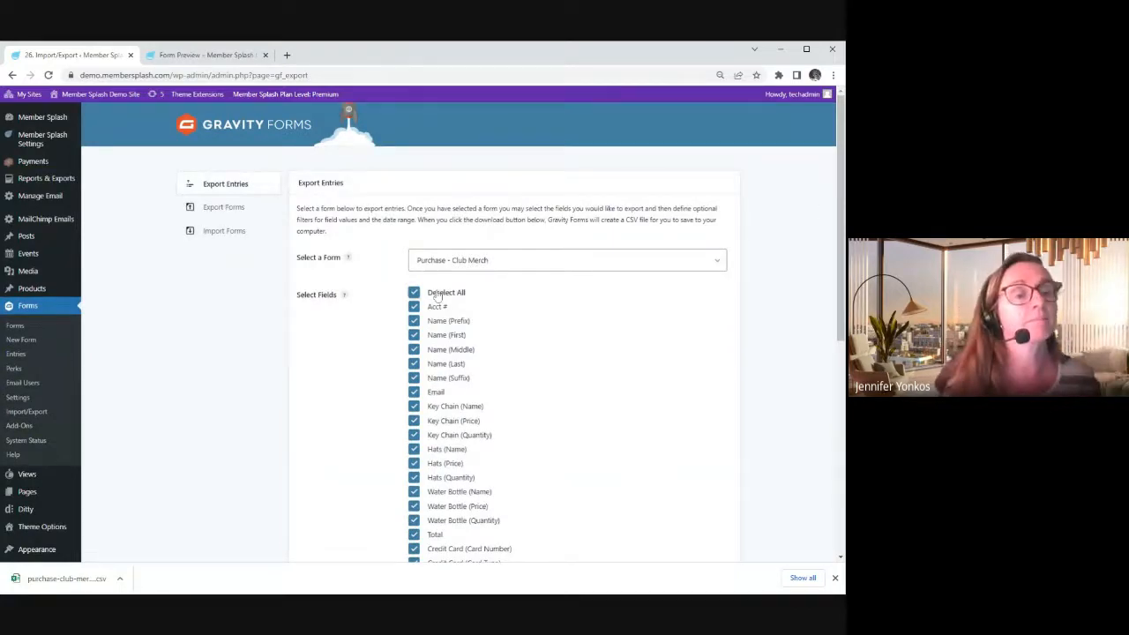
left_click(28, 328)
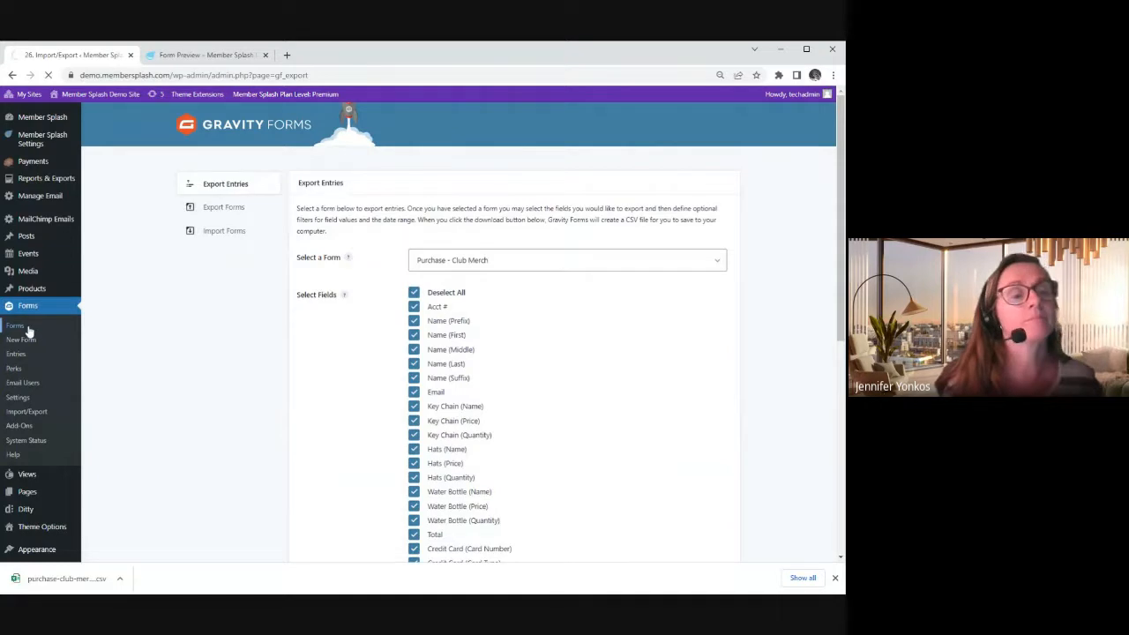